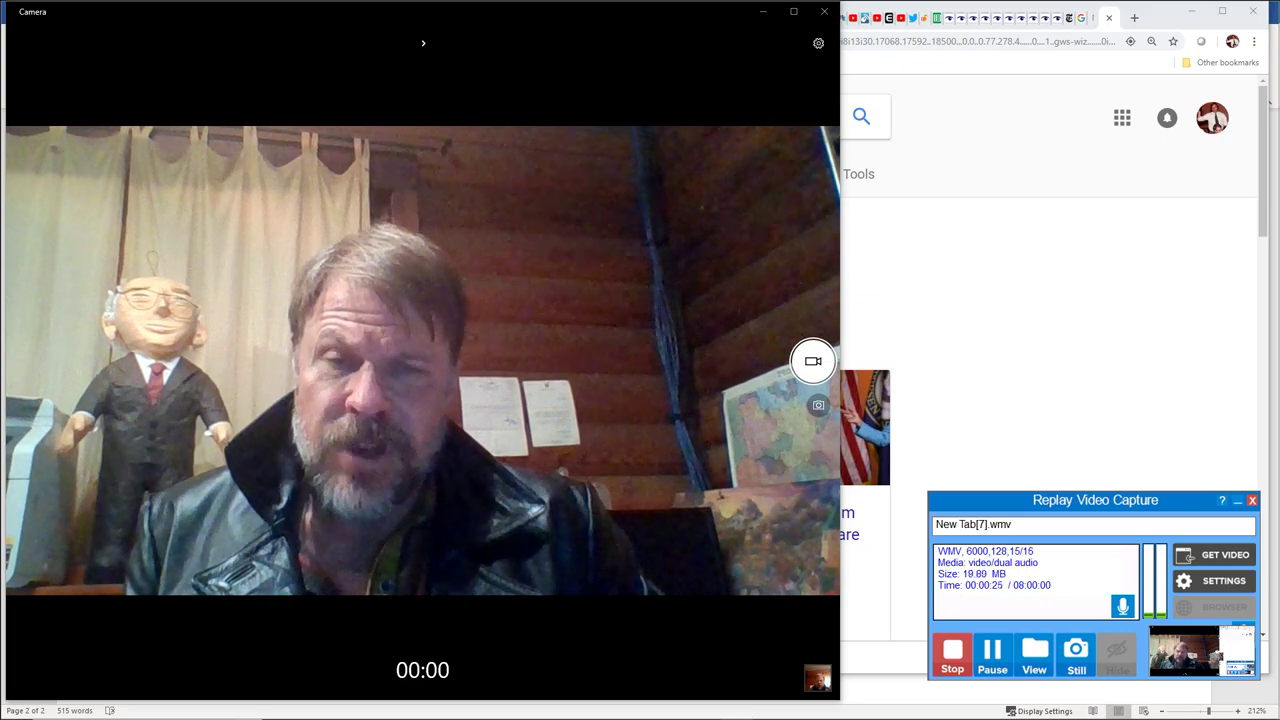
Step: Switch to Chrome and open the Bernie (Real Progressive) Delegation sheet of the "Who supports people power in congress" spreadsheet
key(alt+Tab)
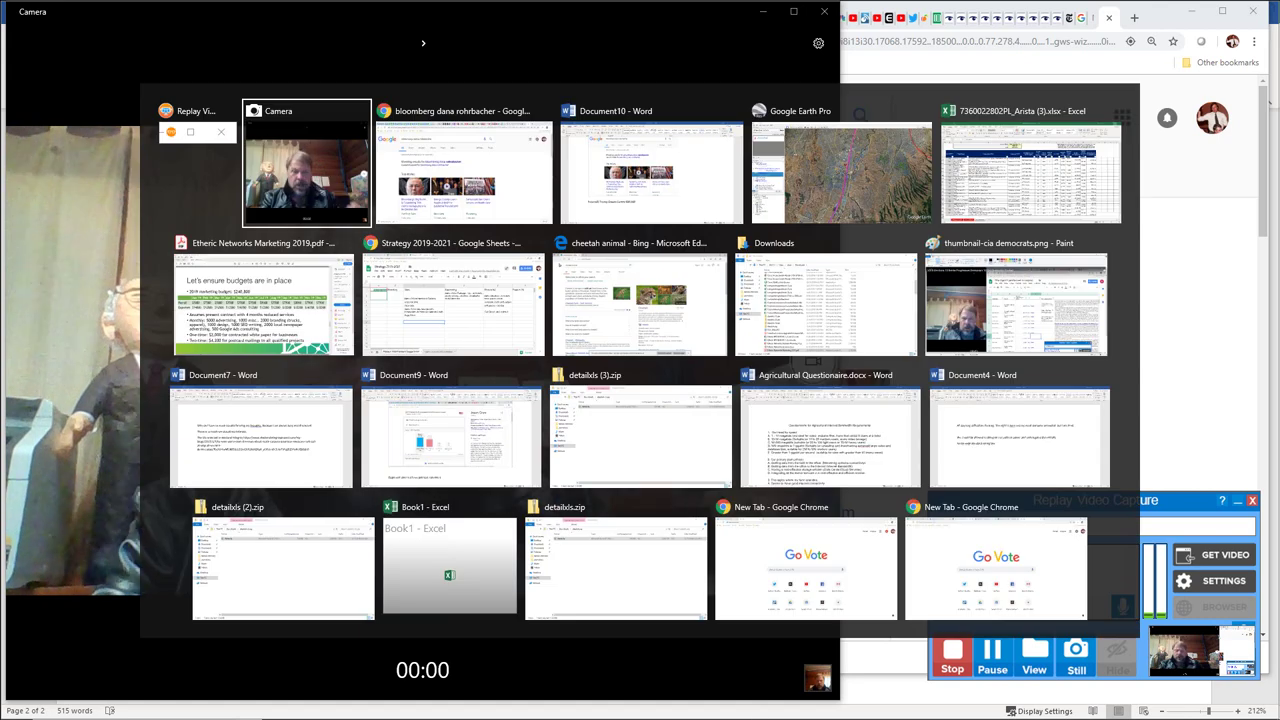
key(alt+Tab)
key(alt+Tab)
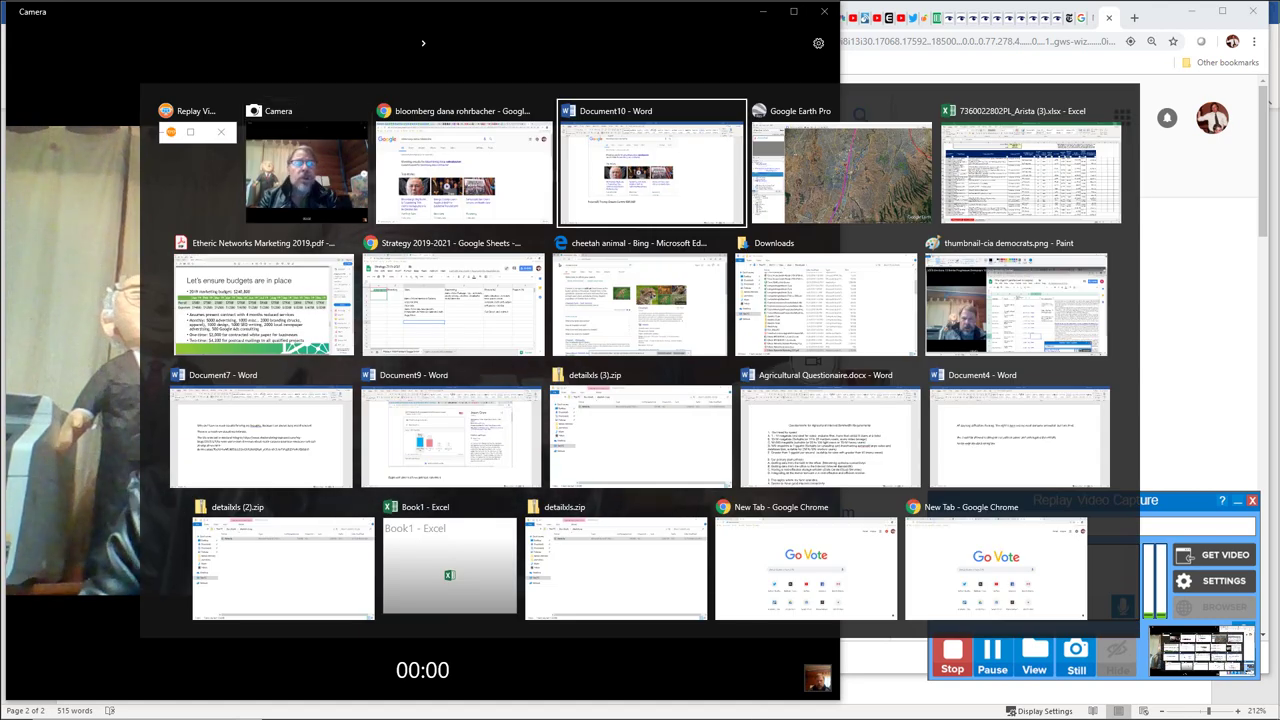
click(464, 172)
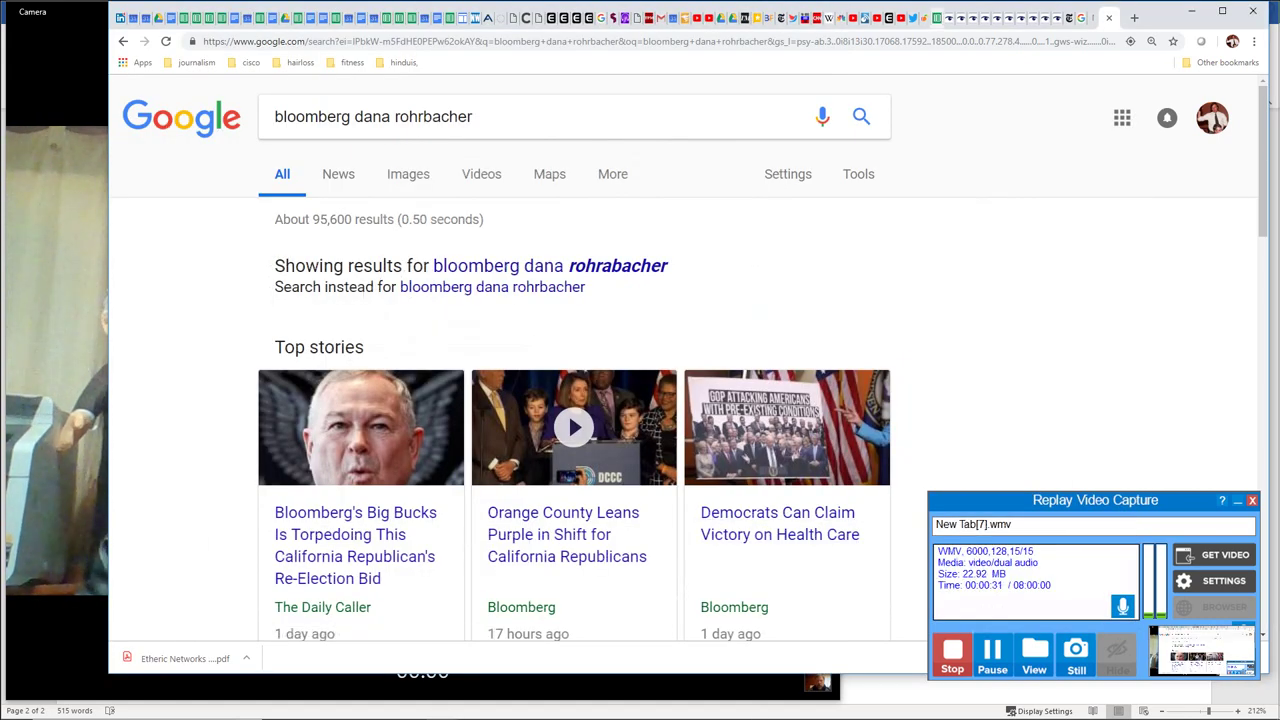
click(938, 18)
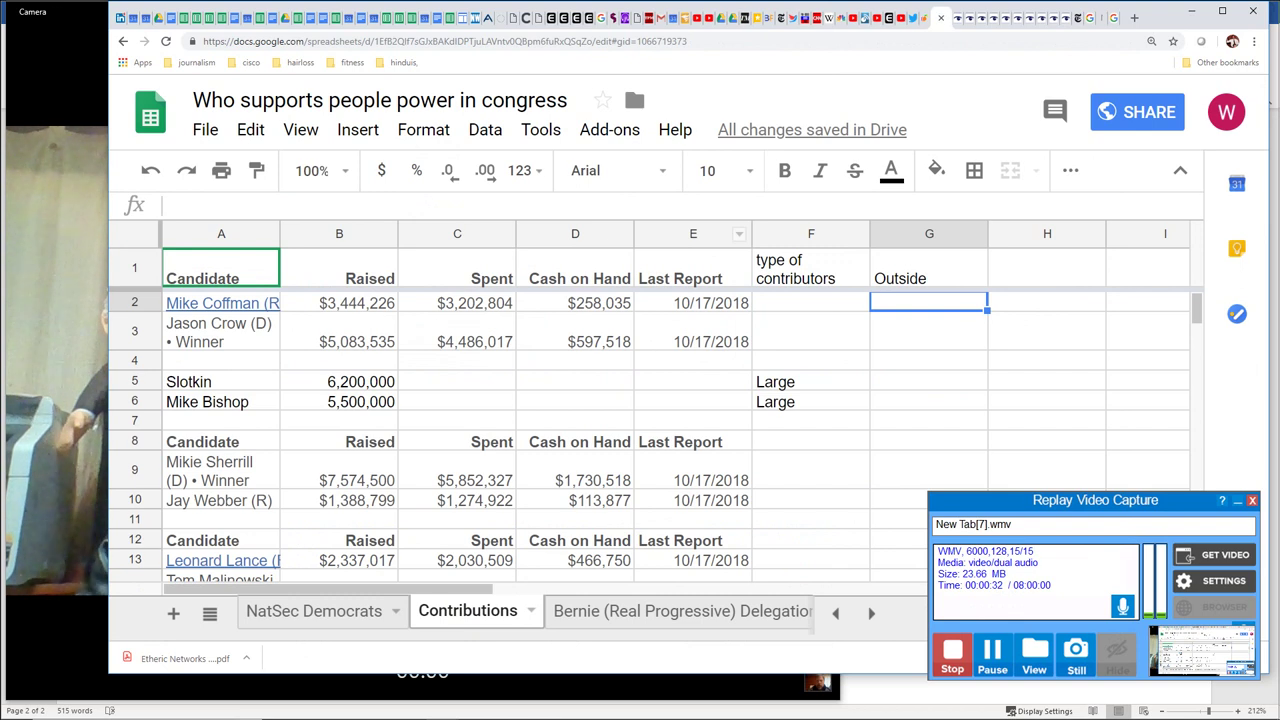
click(681, 611)
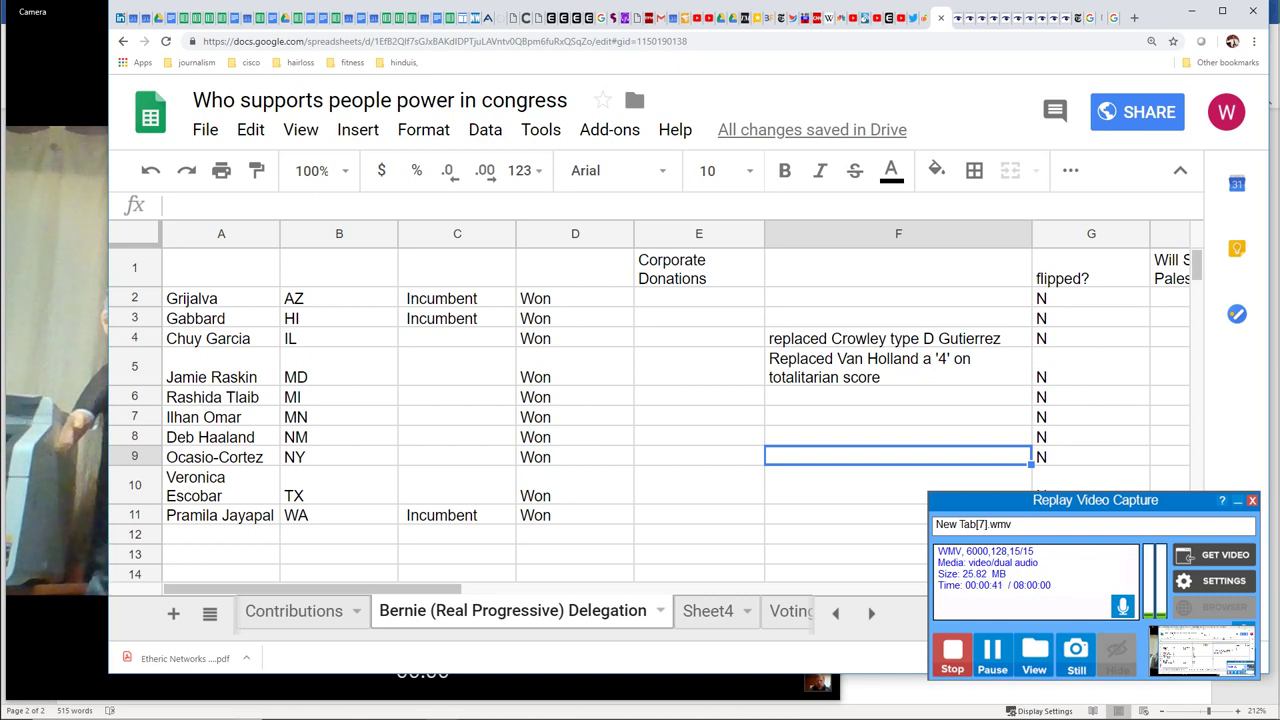
Step: Return to the spreadsheet from the Camera window and open the NatSec Democrats sheet
key(alt+Tab)
key(alt+Tab)
key(Tab)
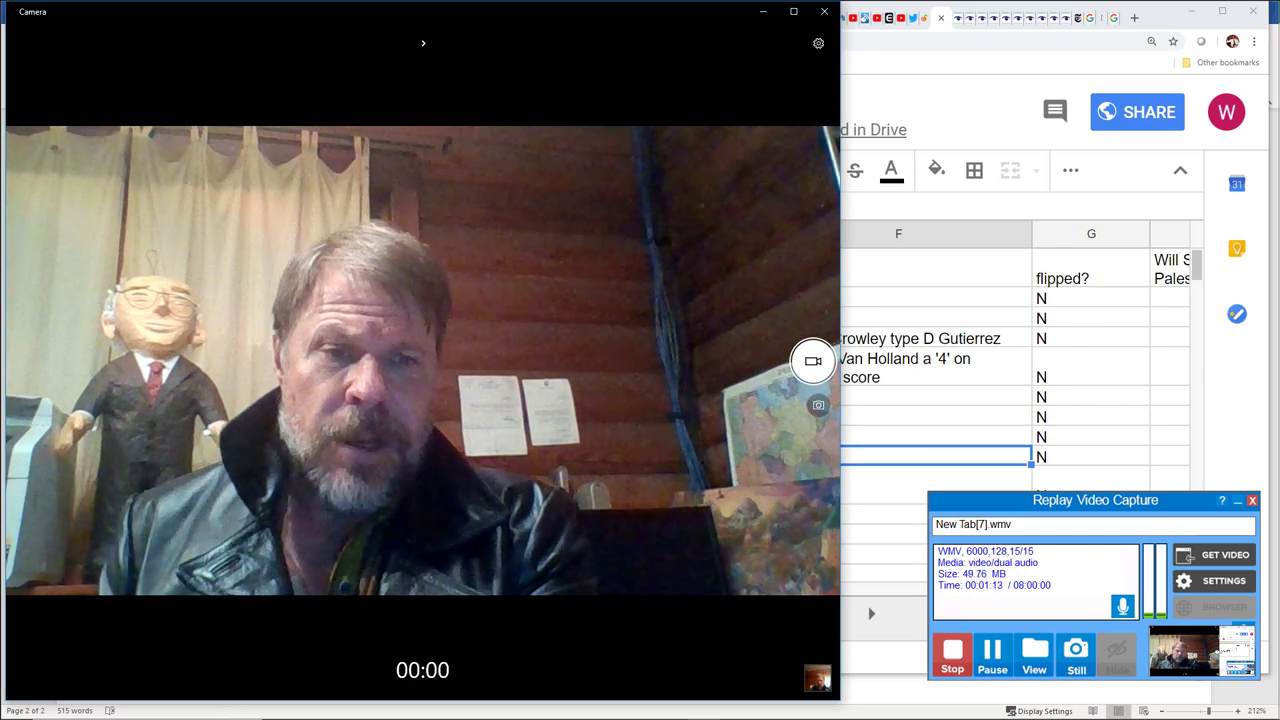
click(935, 484)
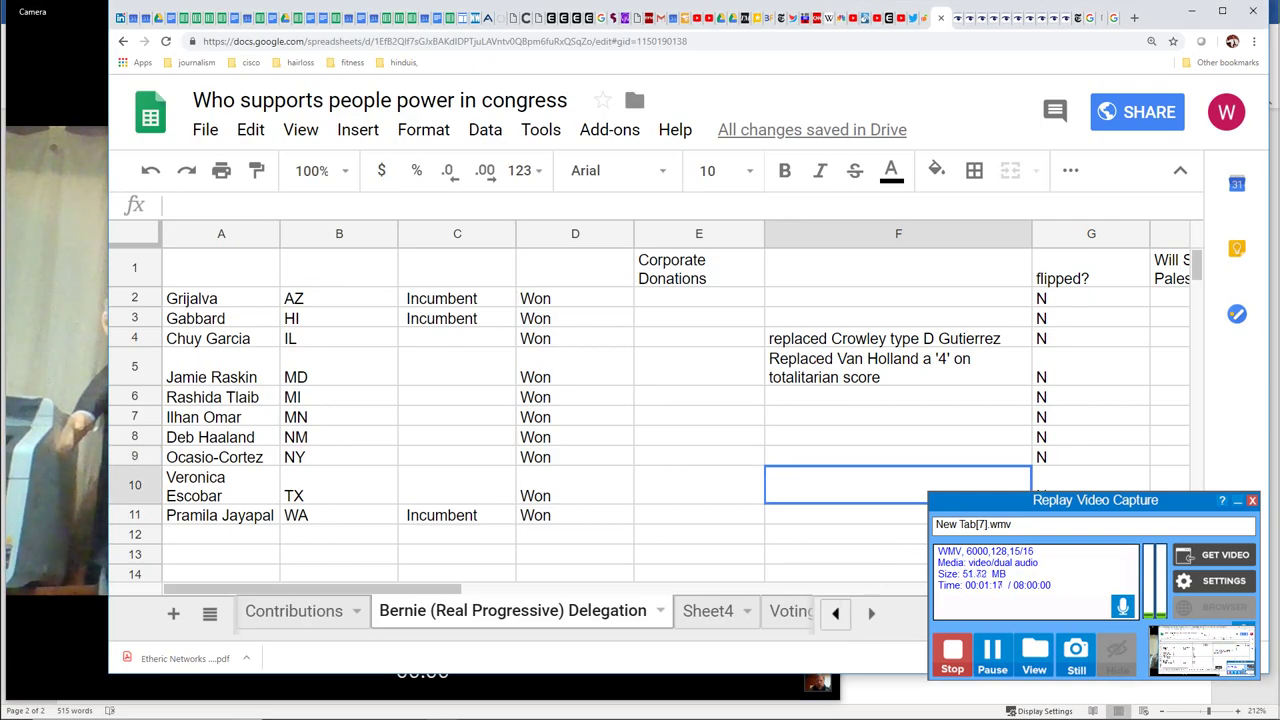
click(836, 613)
click(313, 611)
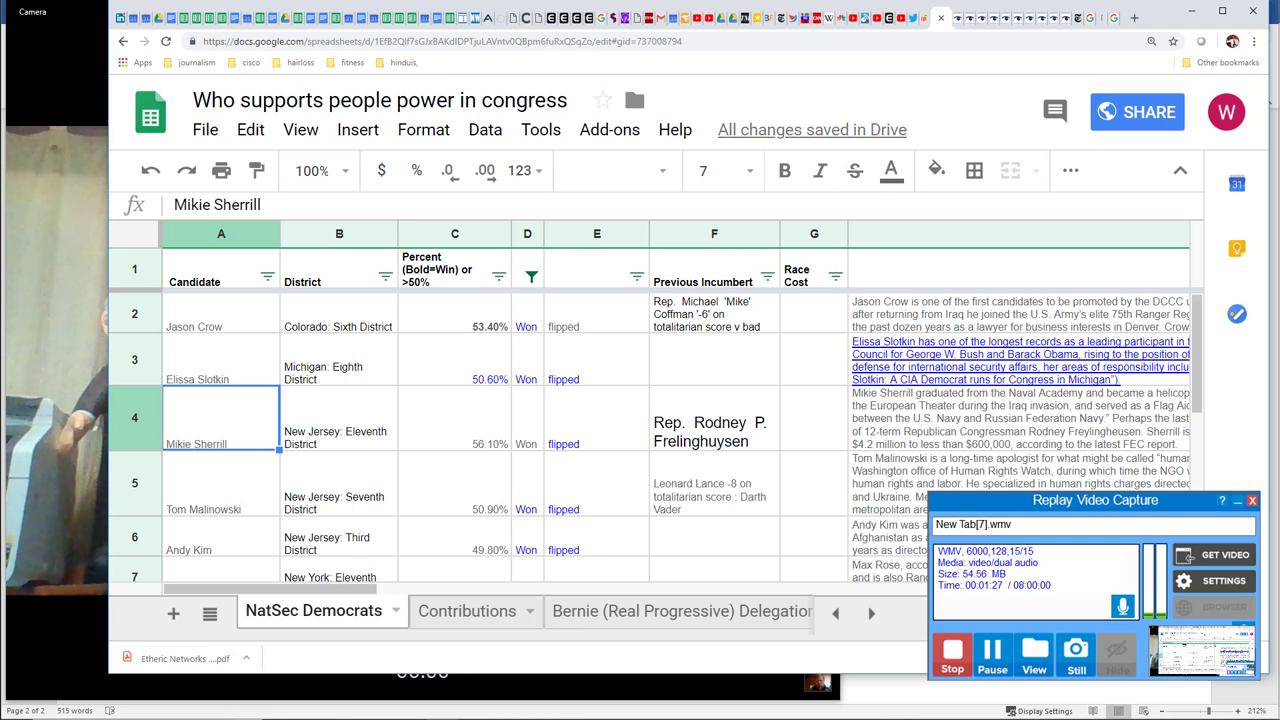
mouse_move(980, 360)
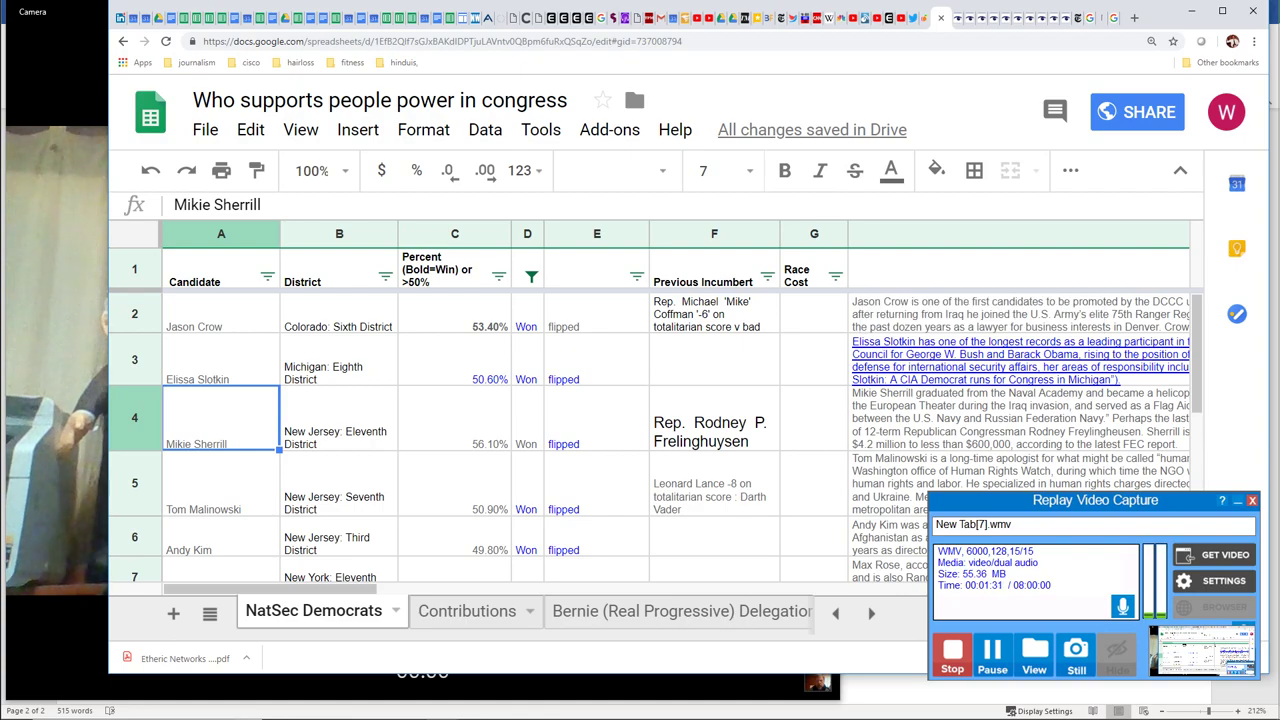
Step: View the biography notes for Mikie Sherrill and Jason Crow on the NatSec Democrats sheet
key(alt+Tab)
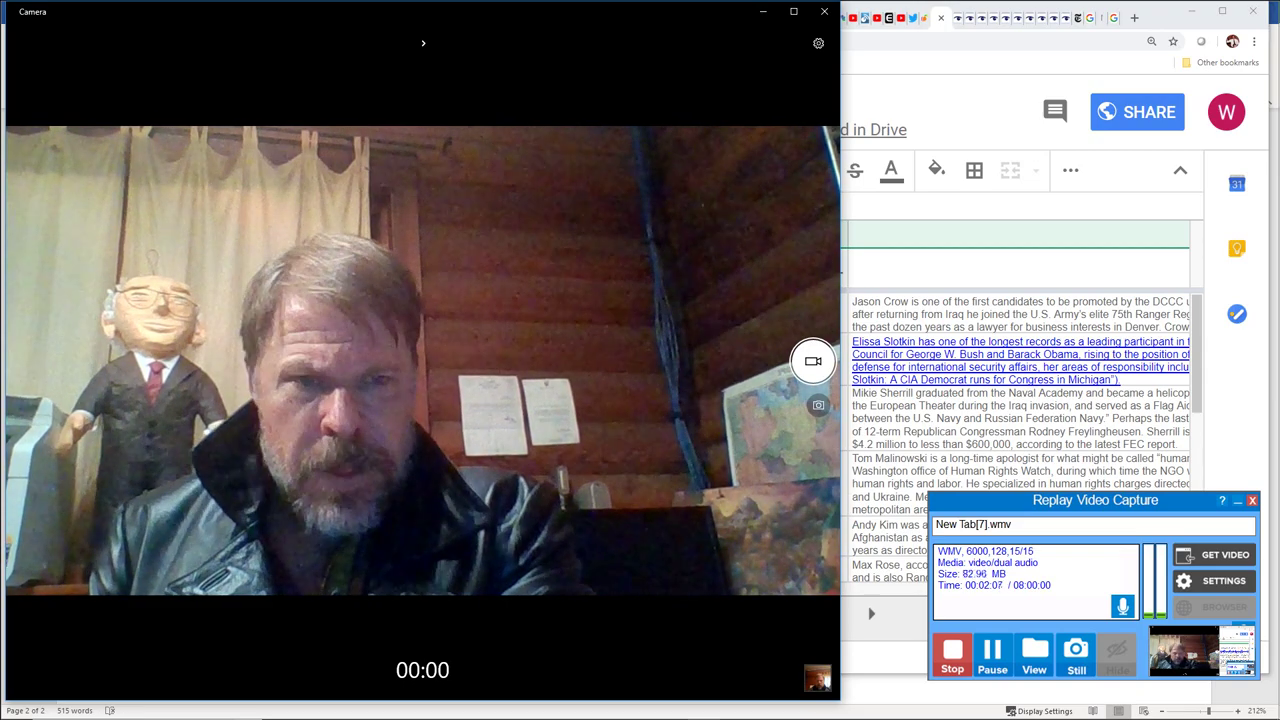
click(1018, 418)
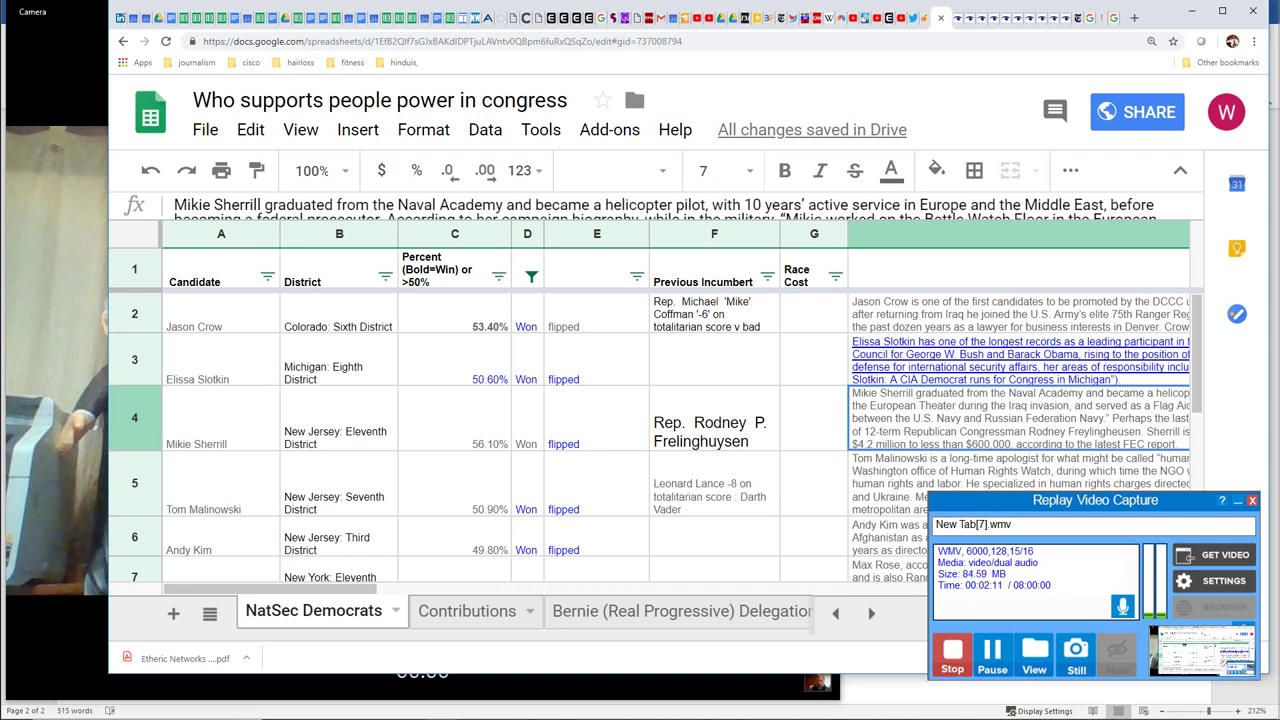
key(alt+Tab)
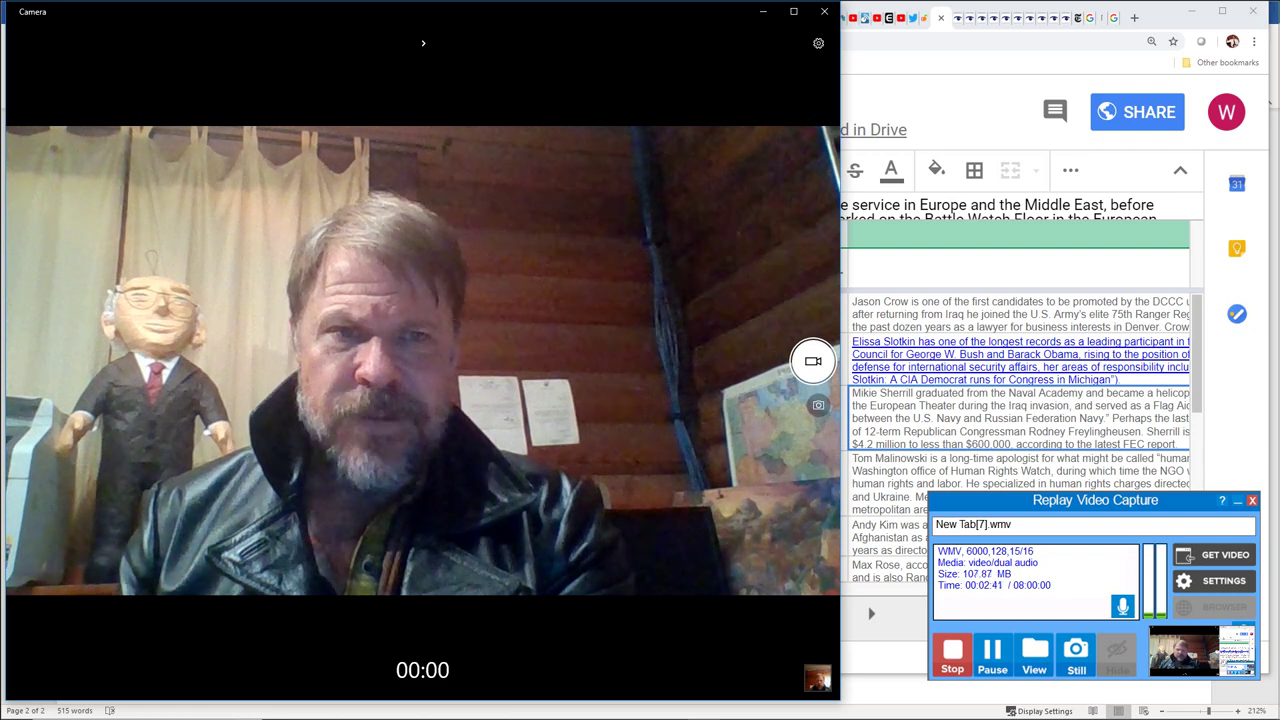
click(1018, 313)
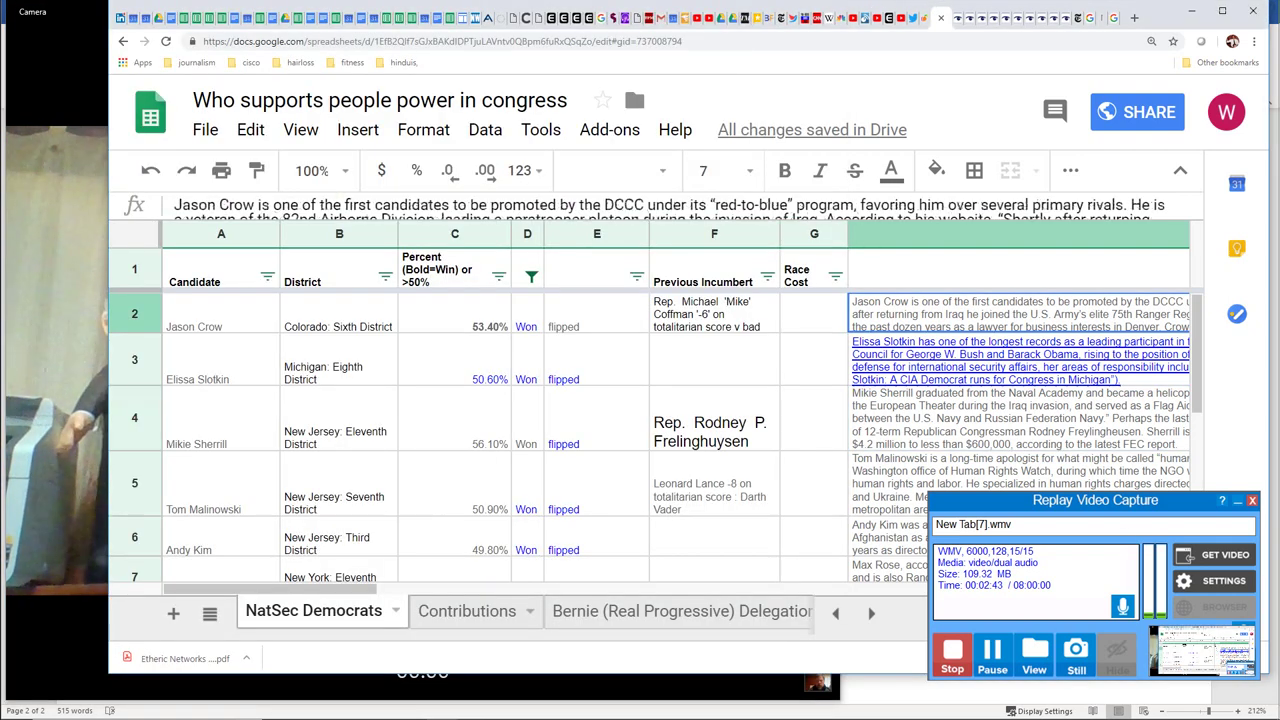
click(466, 611)
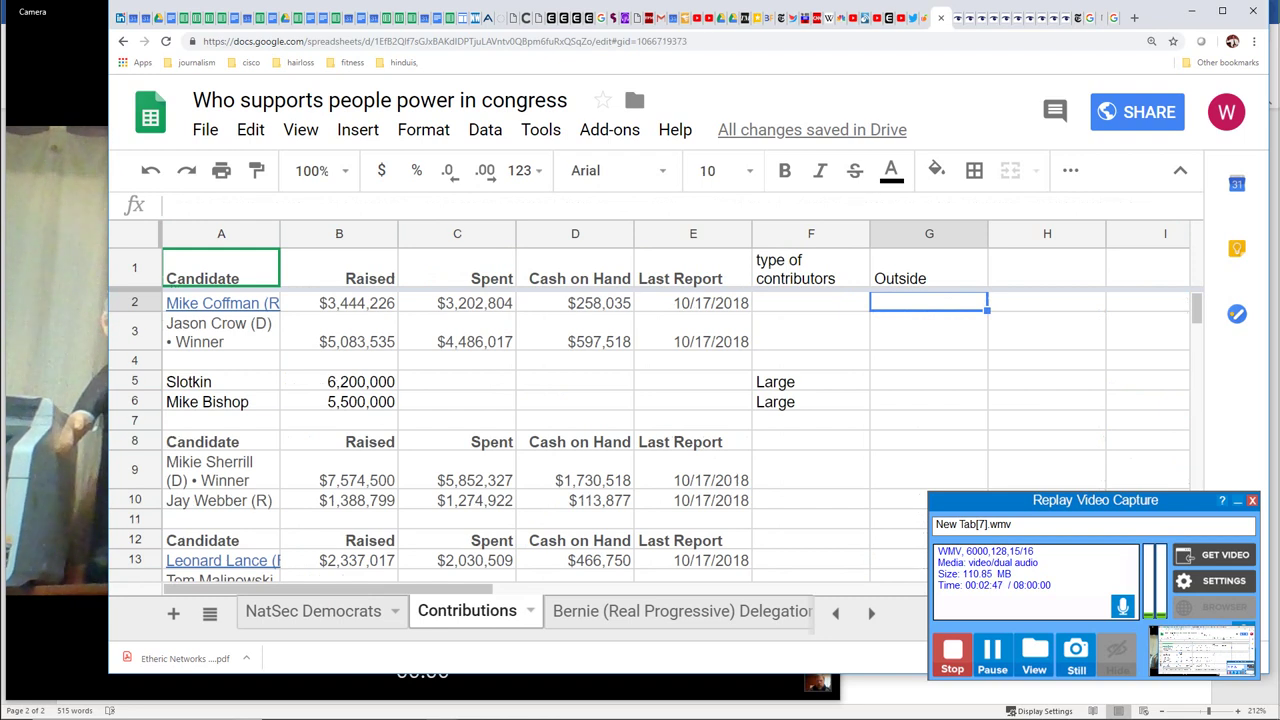
key(alt+Tab)
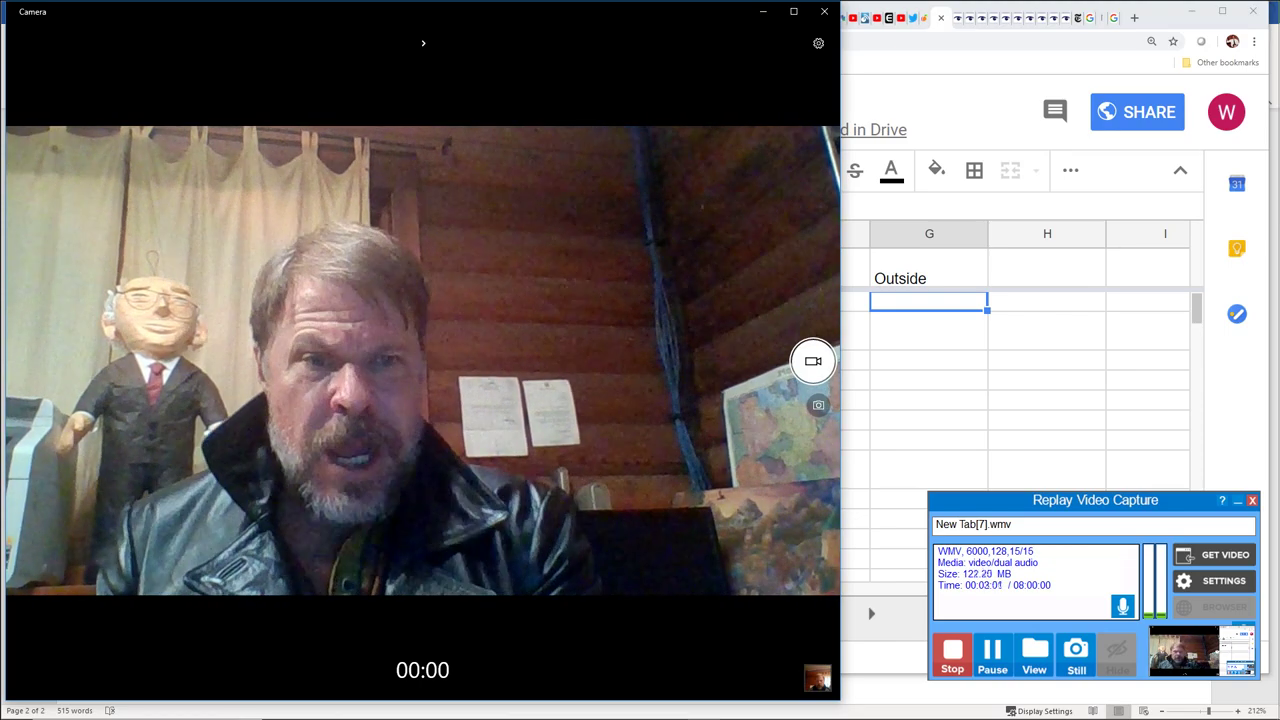
key(alt+Tab)
right_click(928, 345)
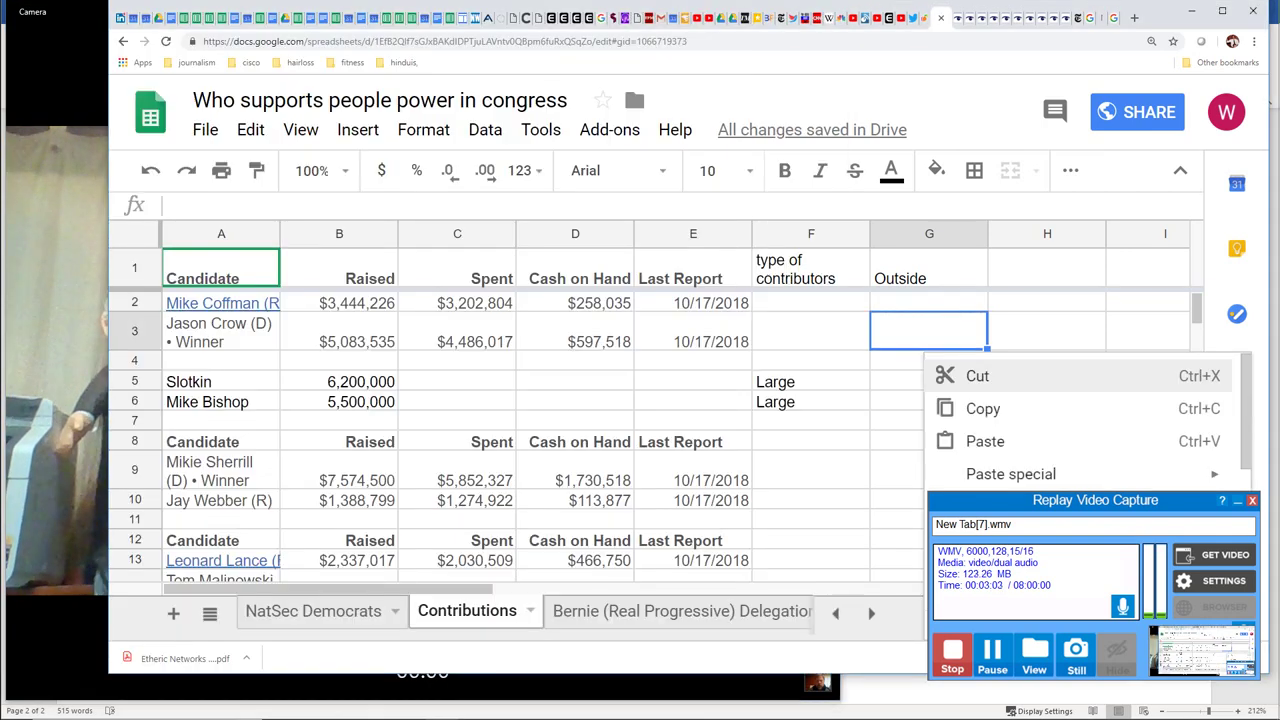
click(456, 331)
click(456, 302)
click(456, 267)
key(Left)
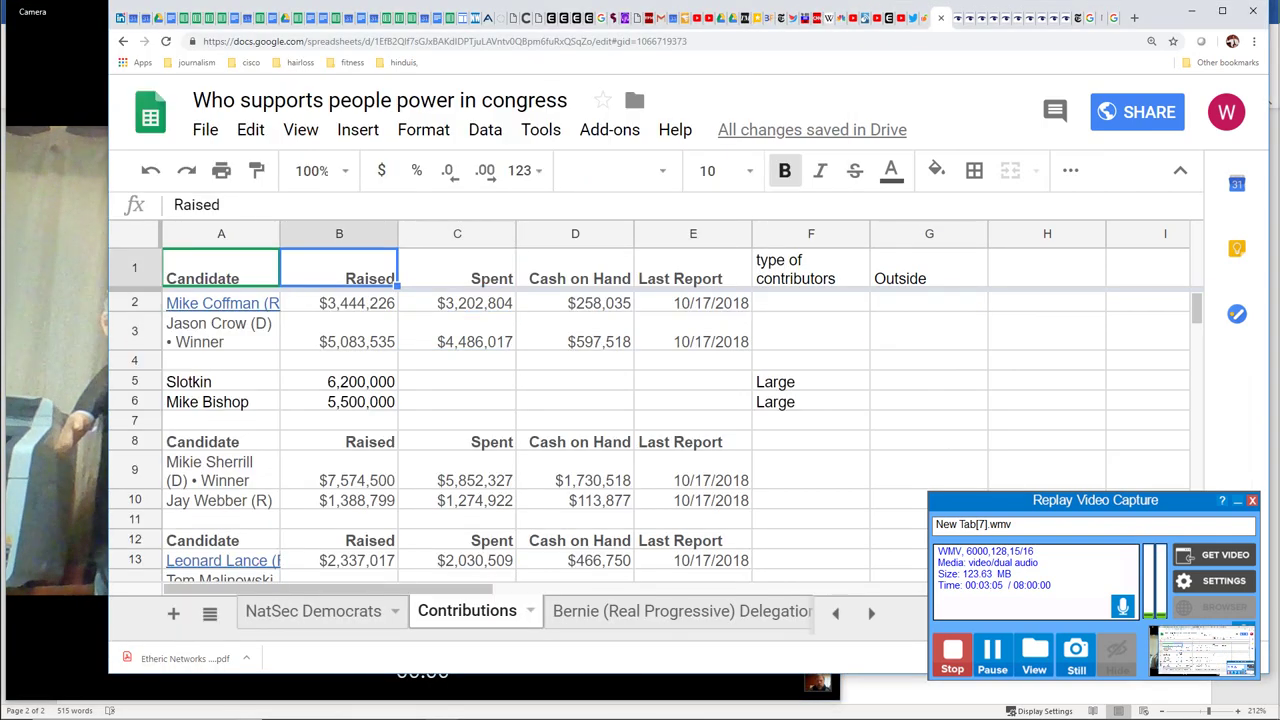
key(Left)
key(Down)
key(Down)
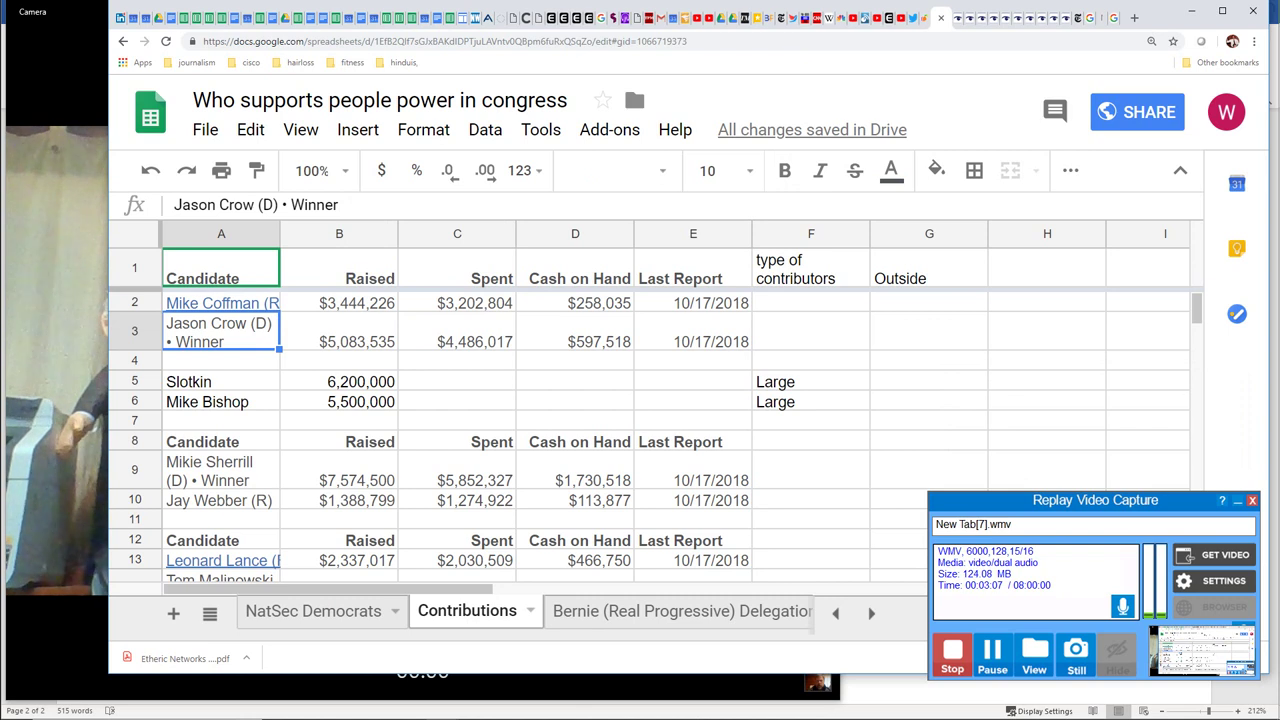
key(Right)
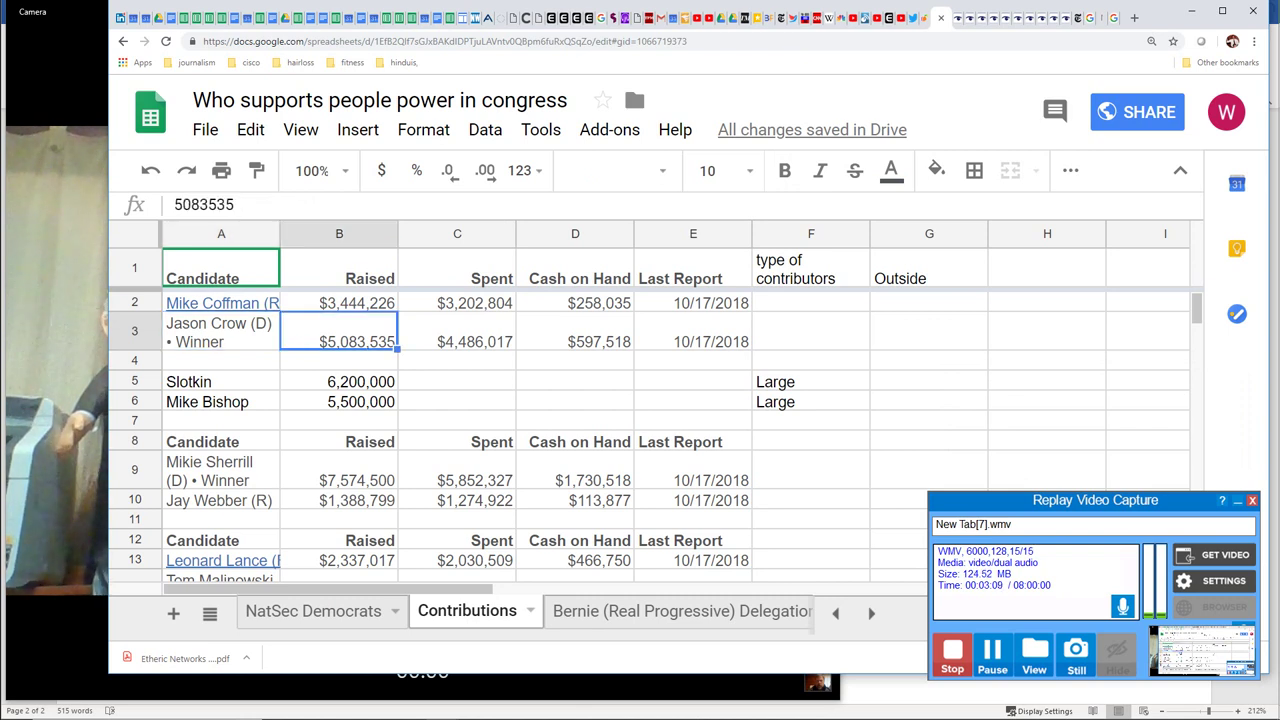
Step: Compare the amounts raised by Slotkin and Mike Bishop on the Contributions sheet
key(Down)
key(Down)
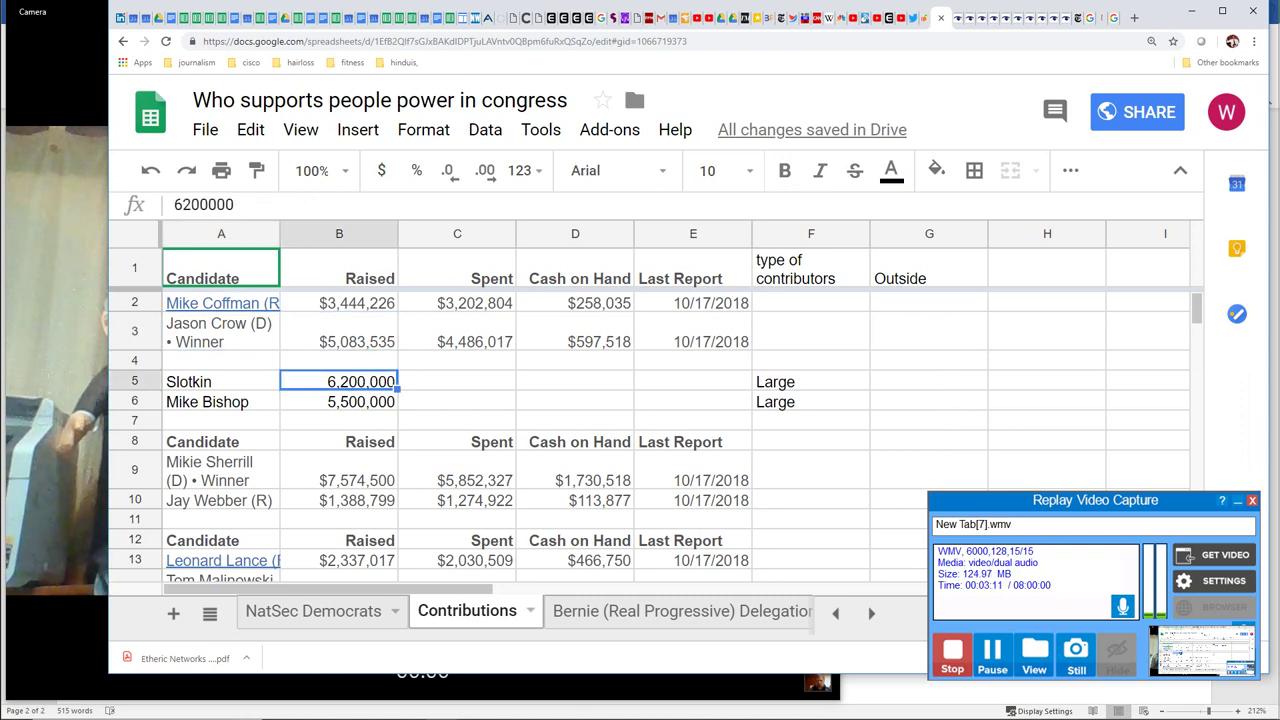
key(Left)
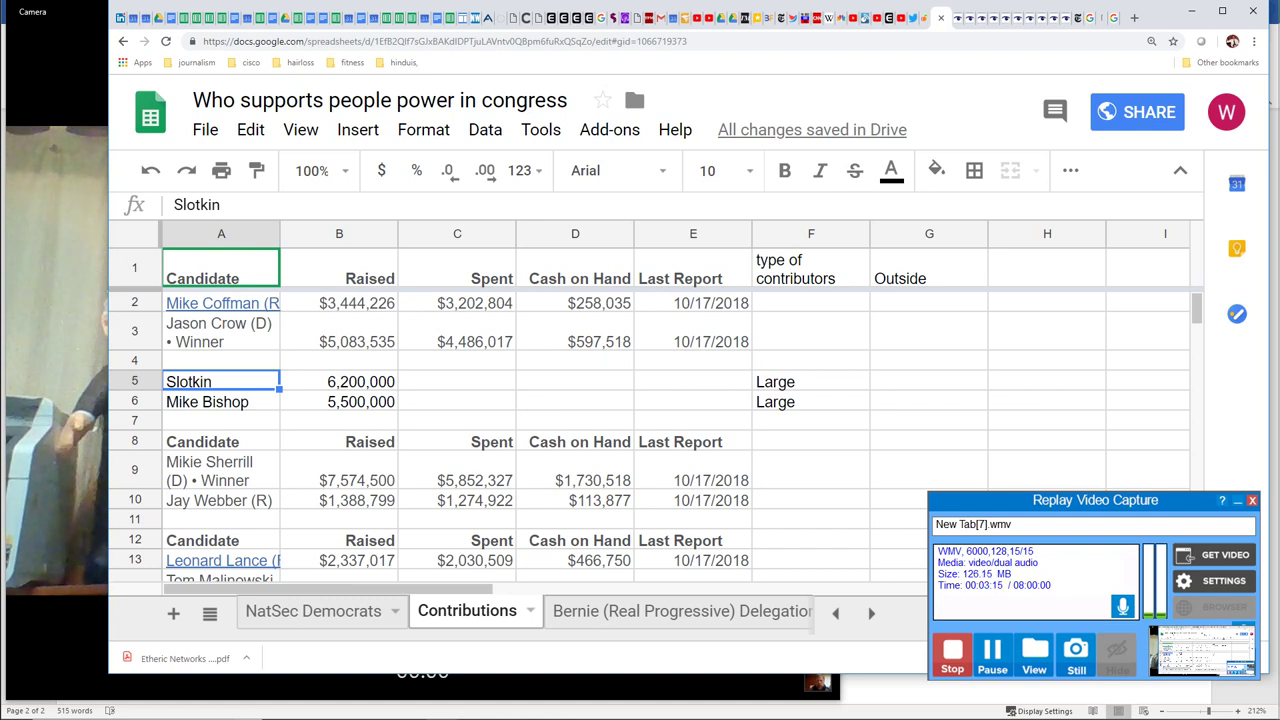
click(339, 381)
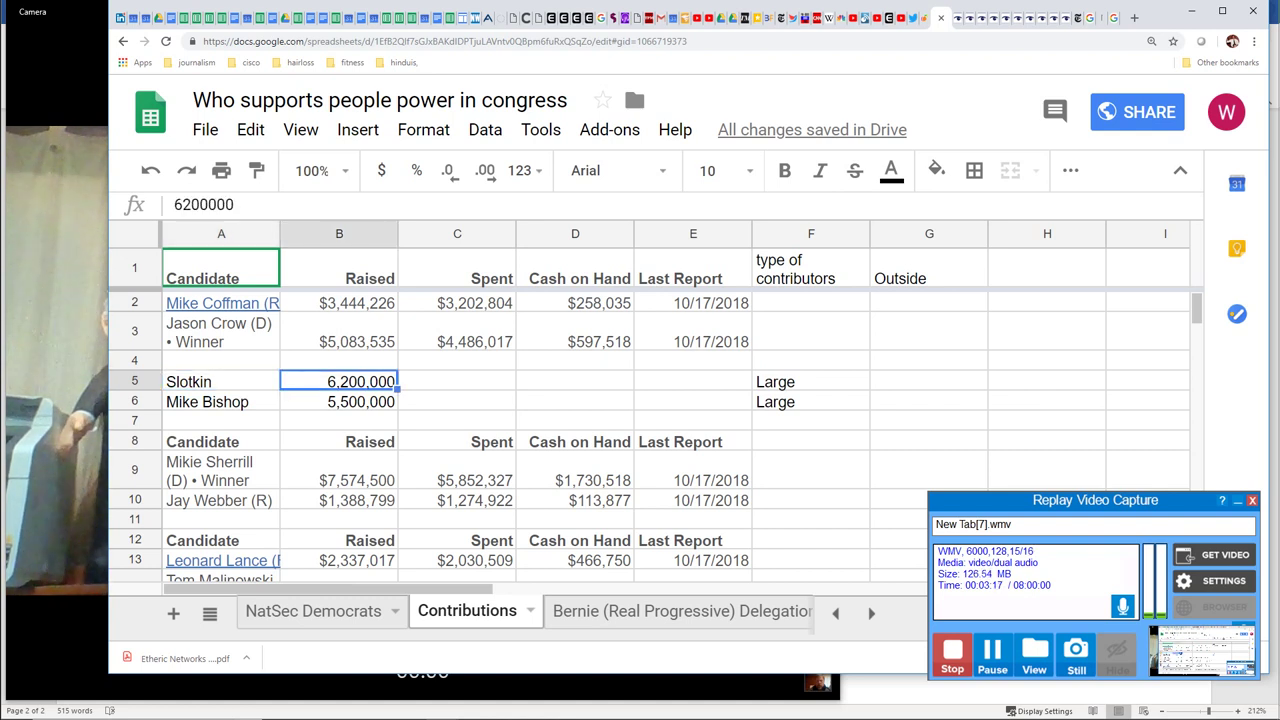
click(339, 401)
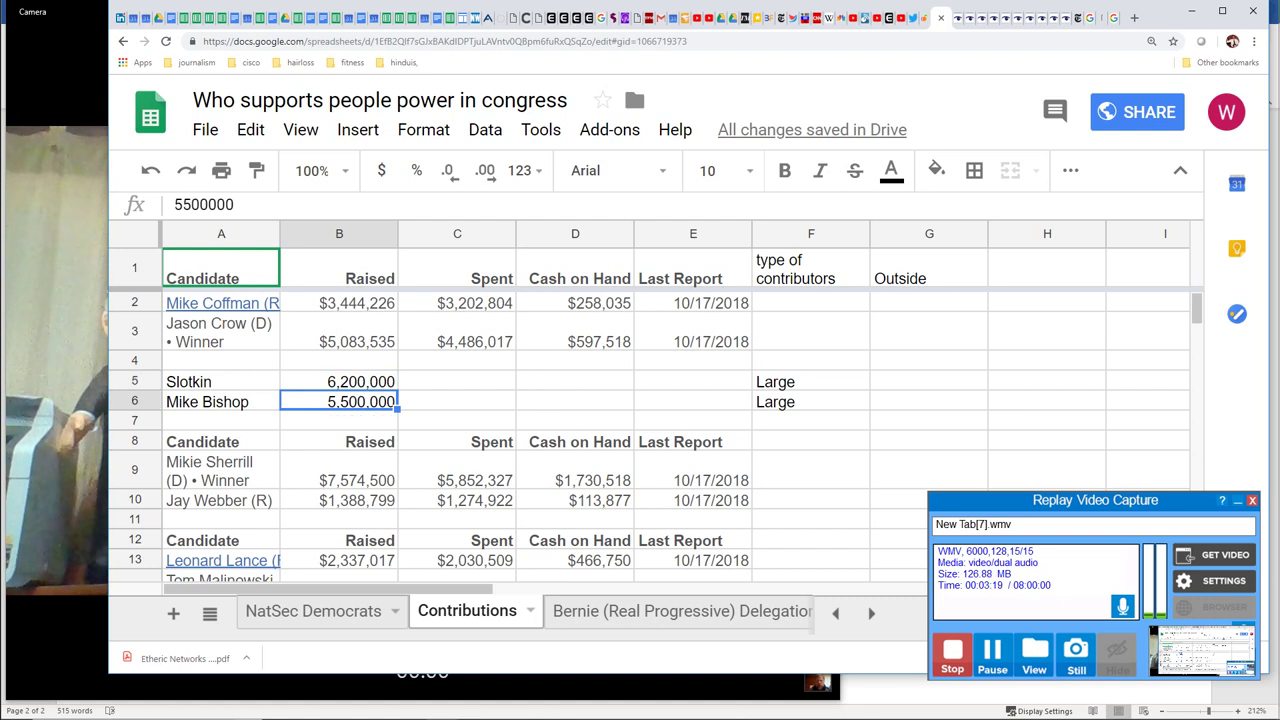
Step: Compare the amounts raised by Mikie Sherrill and Jay Webber in the Raised column
key(Down)
key(Down)
key(Down)
key(Down)
key(Down)
key(Down)
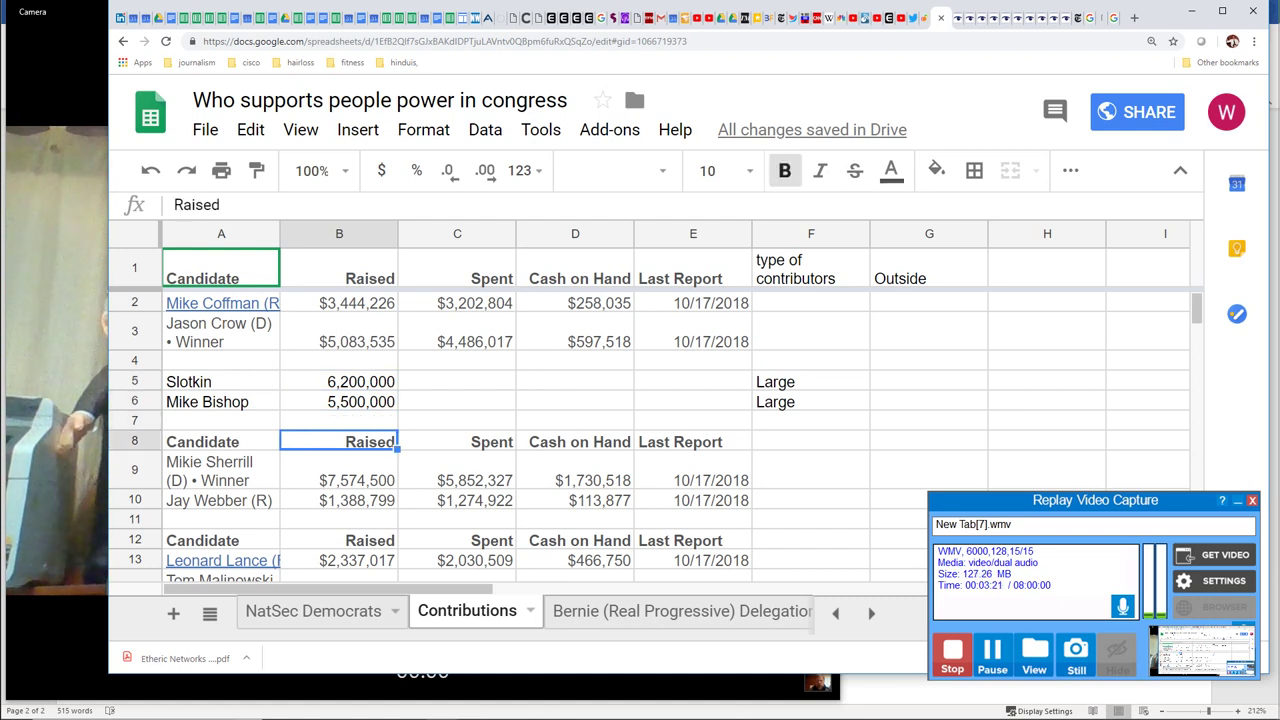
key(Down)
key(Down)
key(Down)
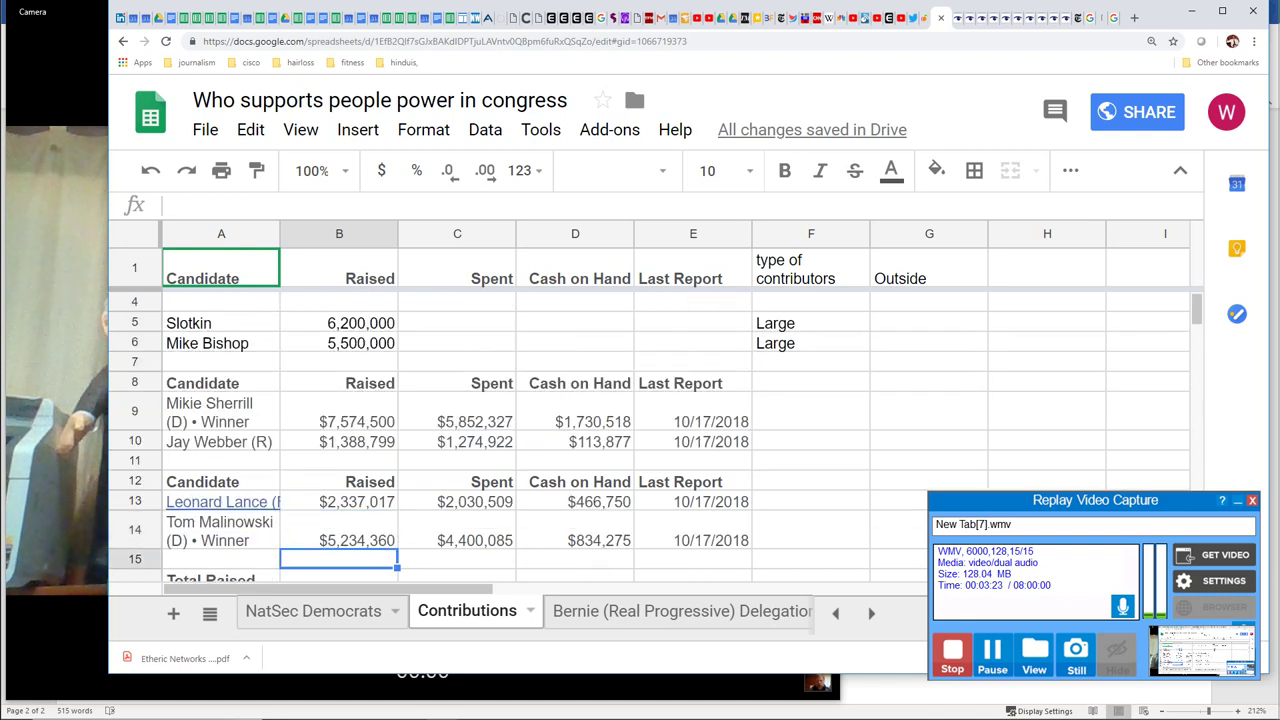
key(Up)
key(Up)
key(Up)
key(Up)
key(Up)
key(Up)
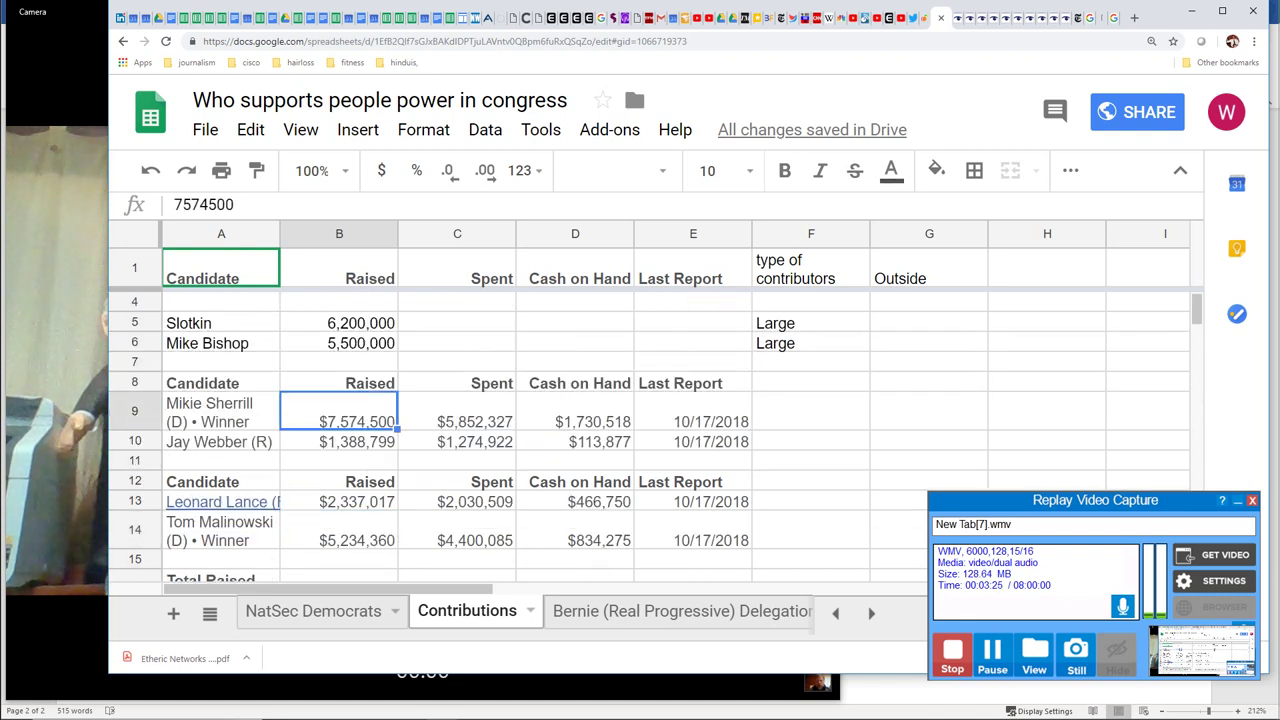
key(Down)
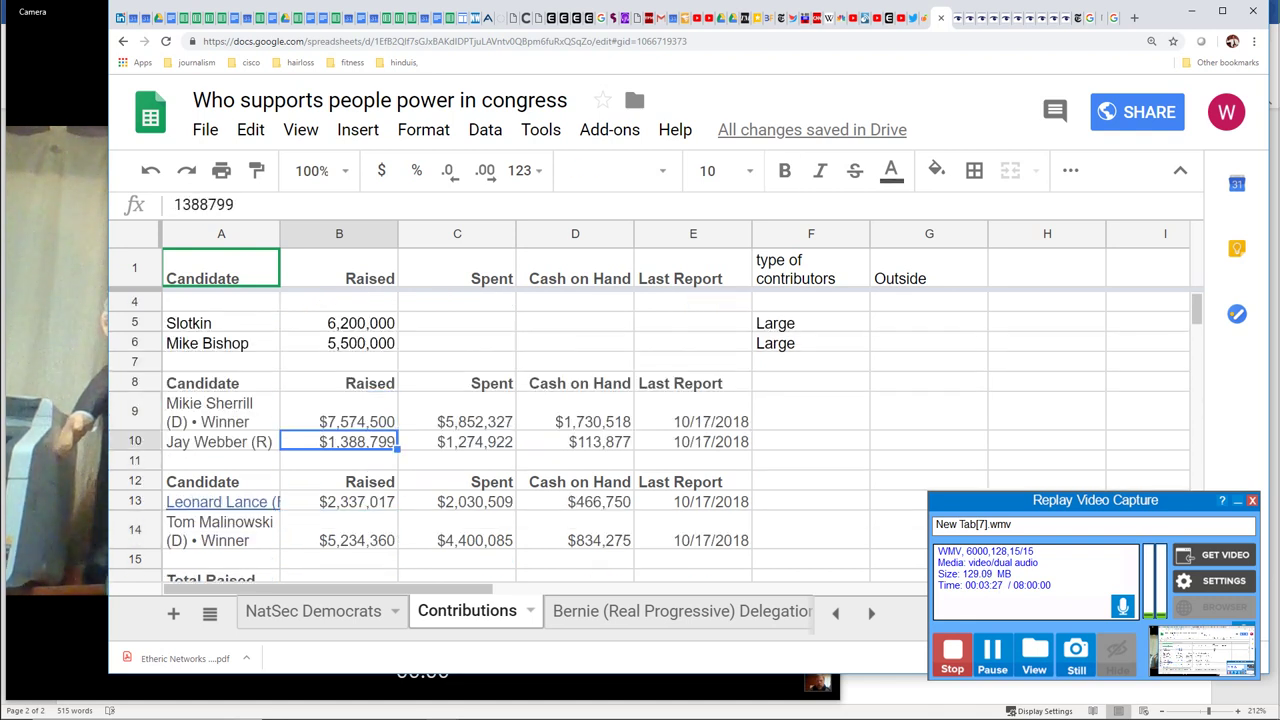
Step: Compare the amounts raised by Tom Malinowski and Leonard Lance, continuing down to the rows below them
key(Down)
key(Down)
key(Down)
key(Down)
key(Down)
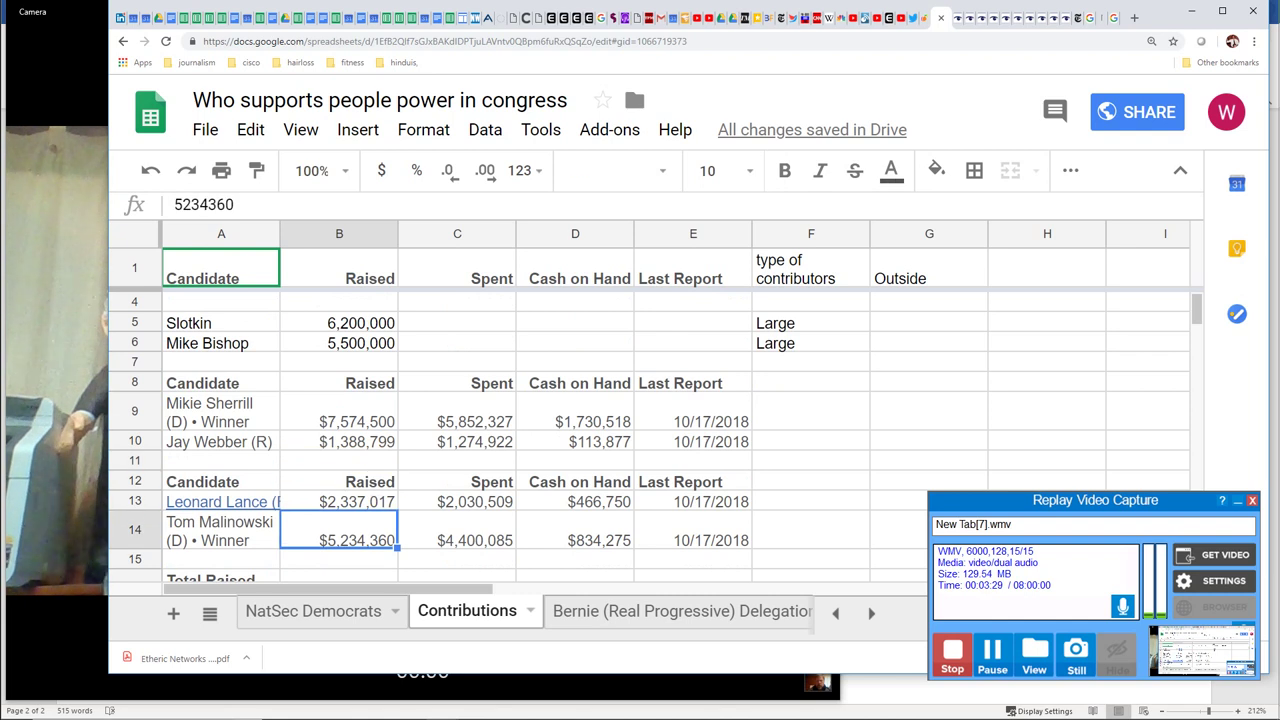
click(339, 530)
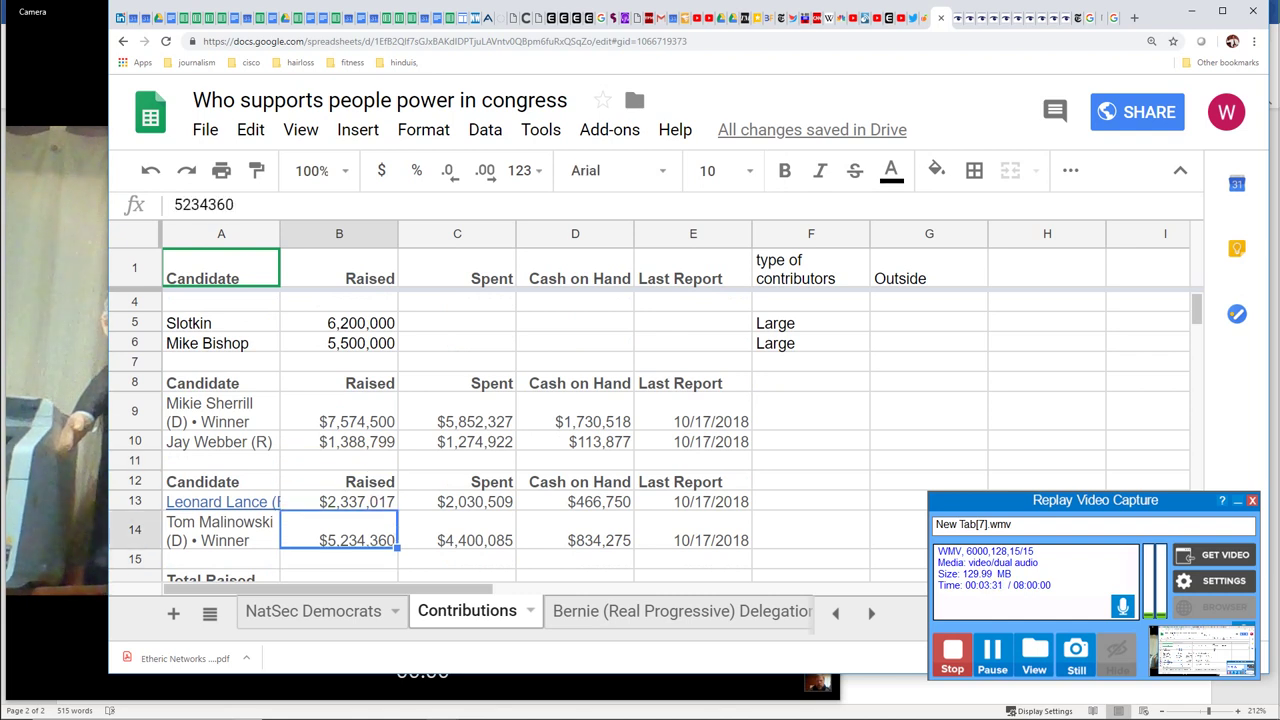
click(339, 501)
click(221, 501)
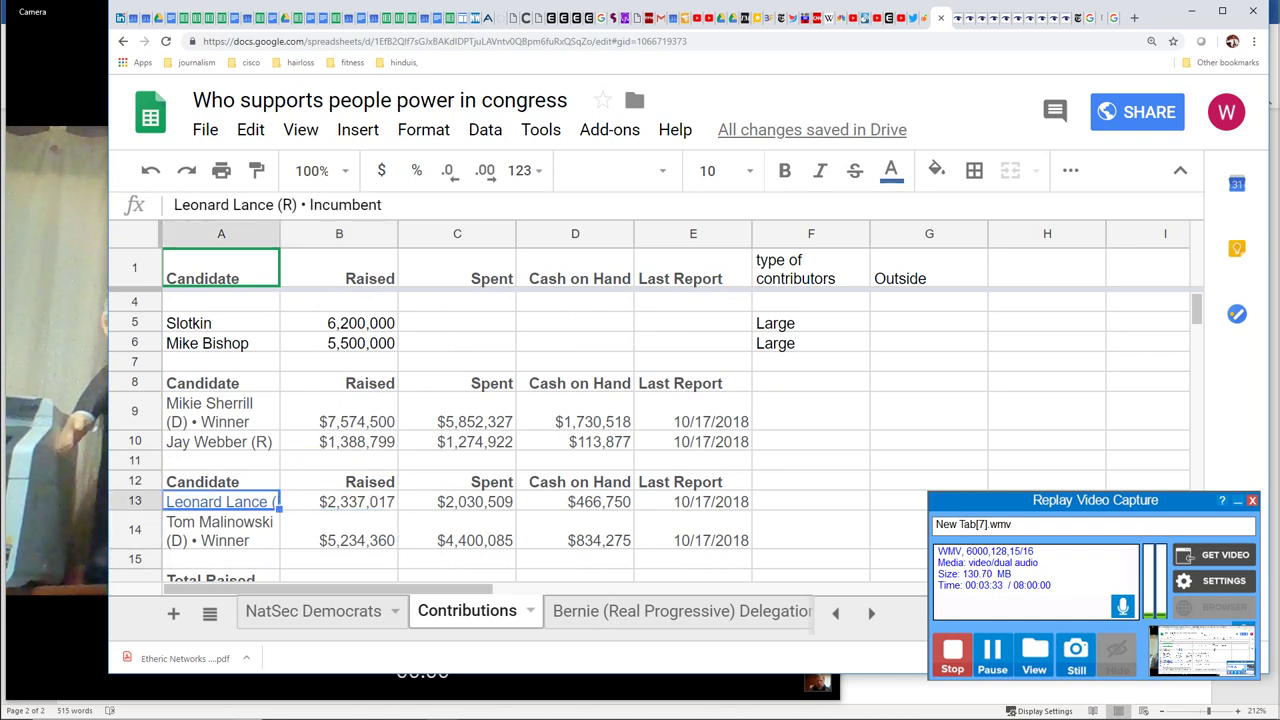
key(Right)
key(Down)
key(Down)
key(Down)
key(Down)
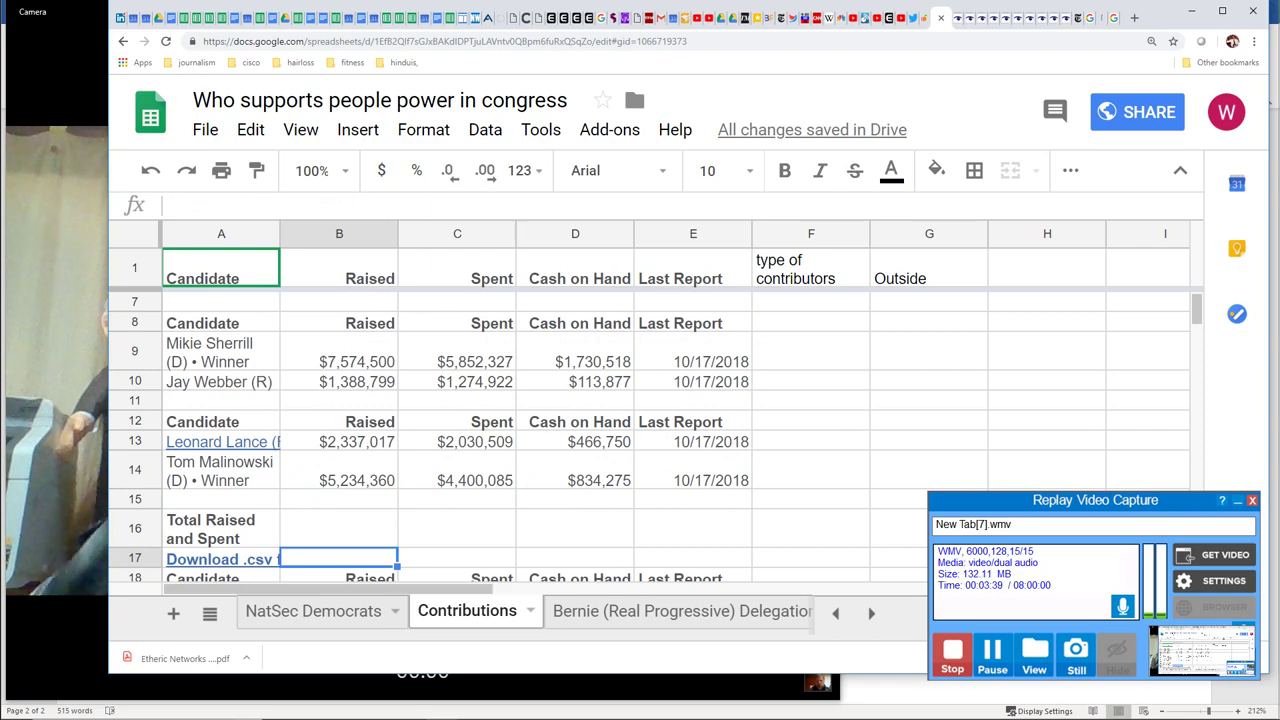
Step: Switch to the OpenSecrets search results for slotkin and open the Michigan District 08 2018 Race page
key(alt+Tab)
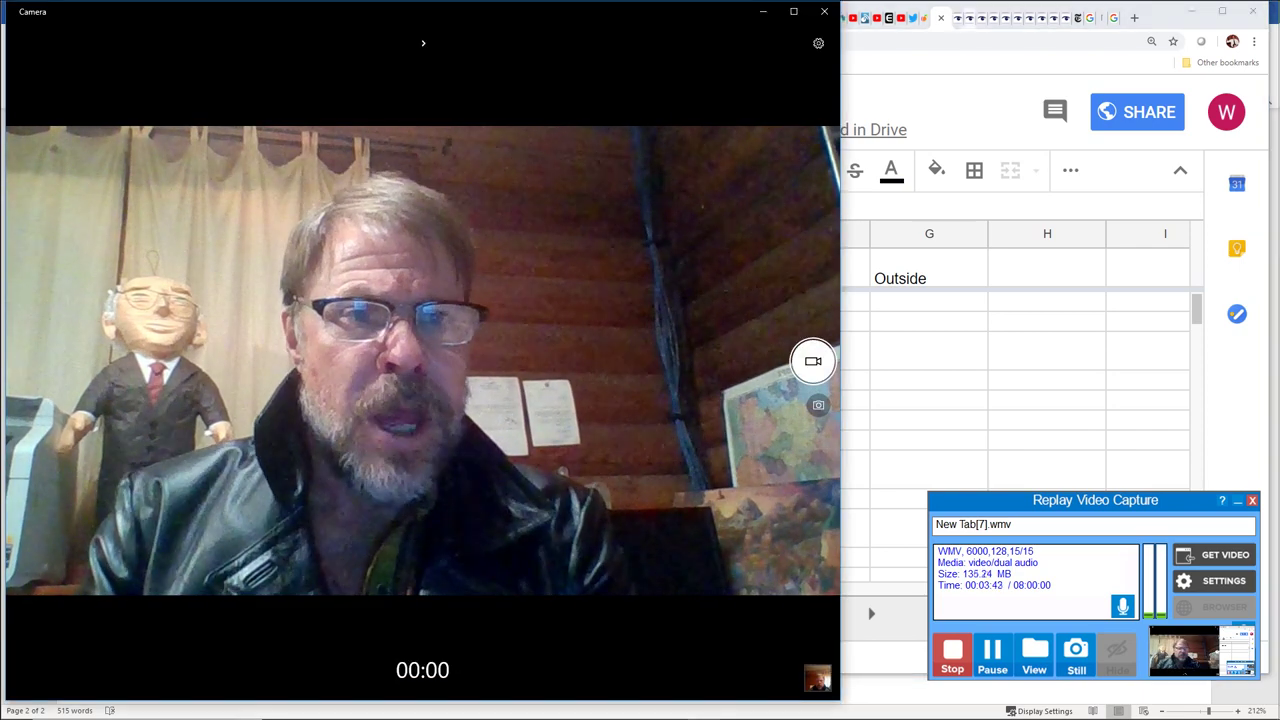
key(alt+Tab)
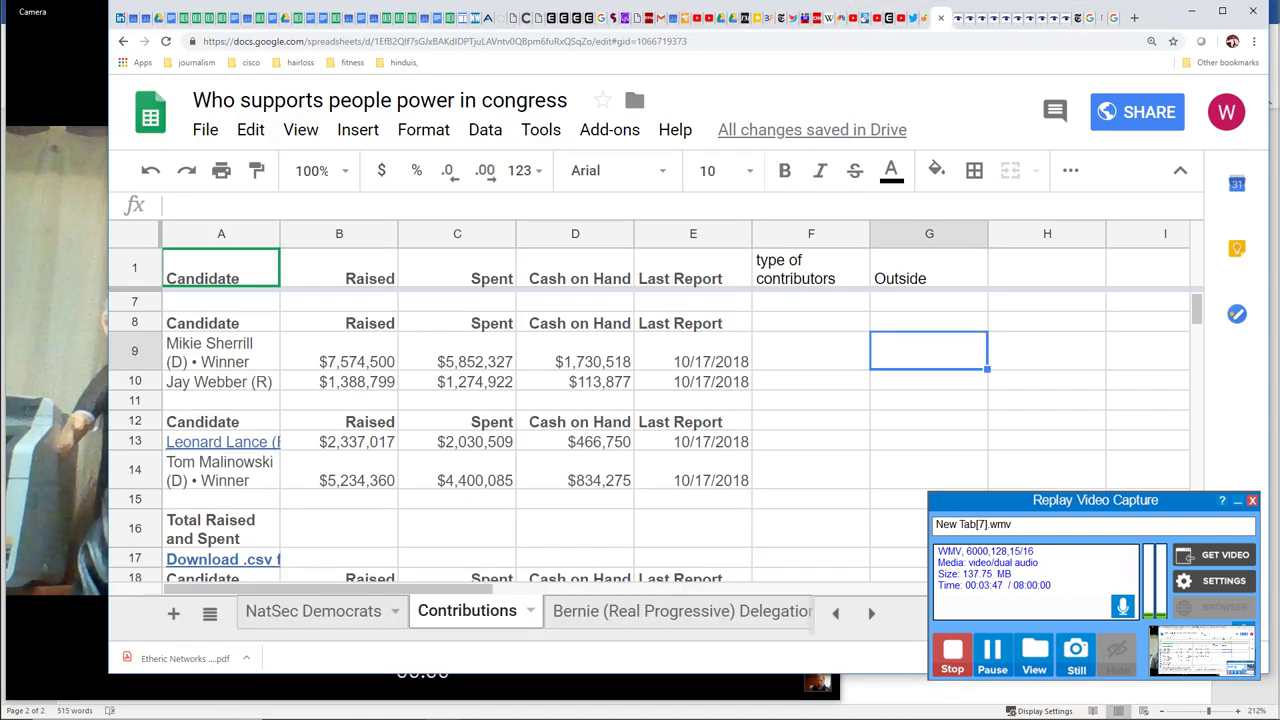
click(958, 18)
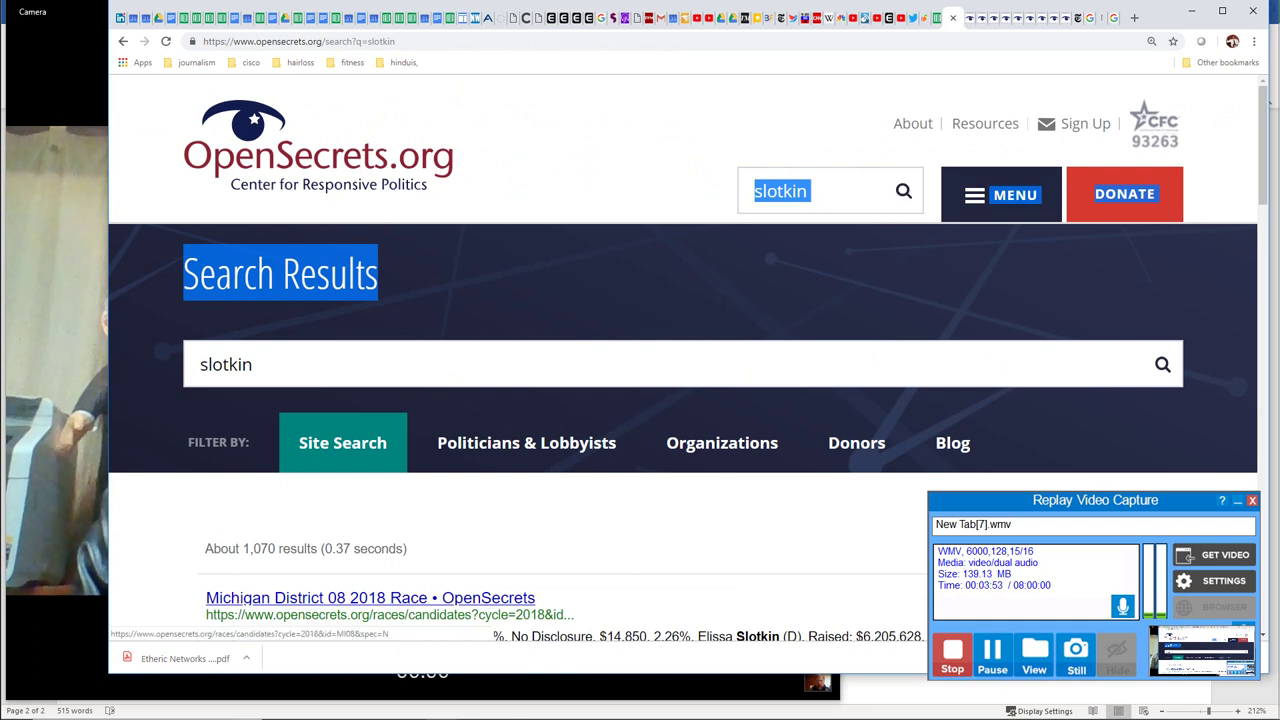
click(370, 598)
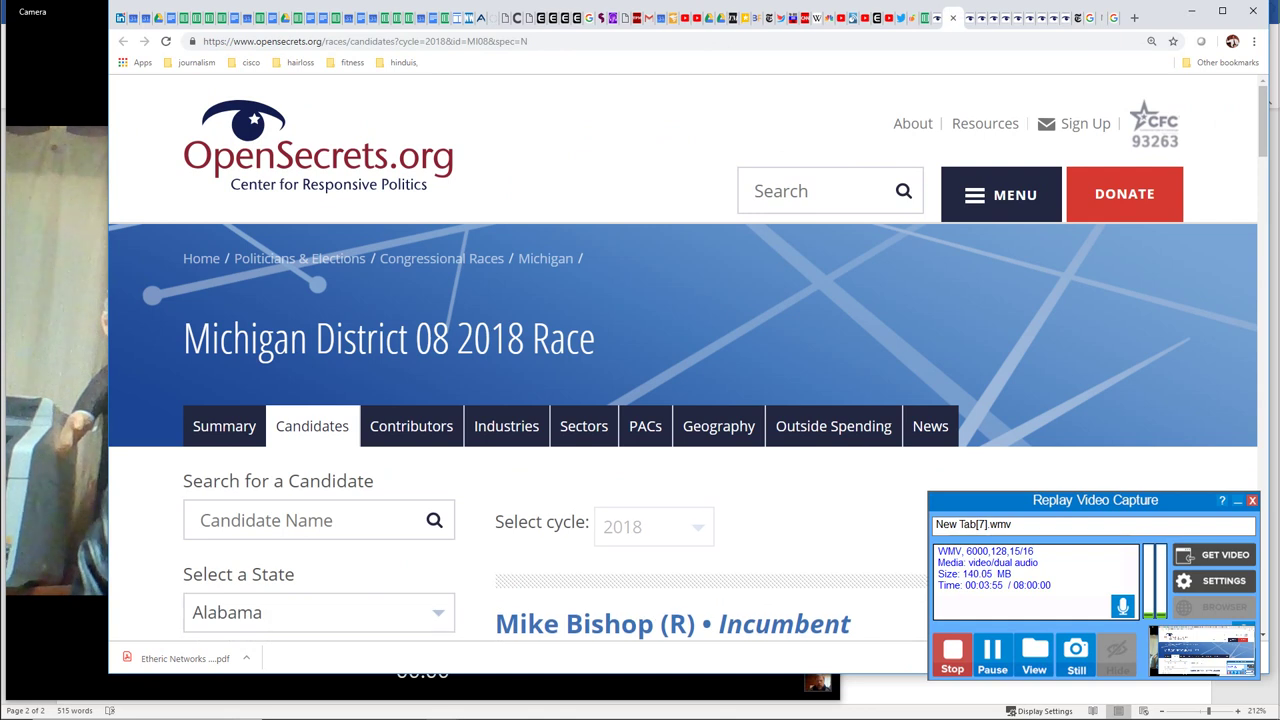
Step: Compare the raised totals and Source of Funds tables of Mike Bishop and Elissa Slotkin, including small, large and PAC contributions
scroll(683, 358, down, 5)
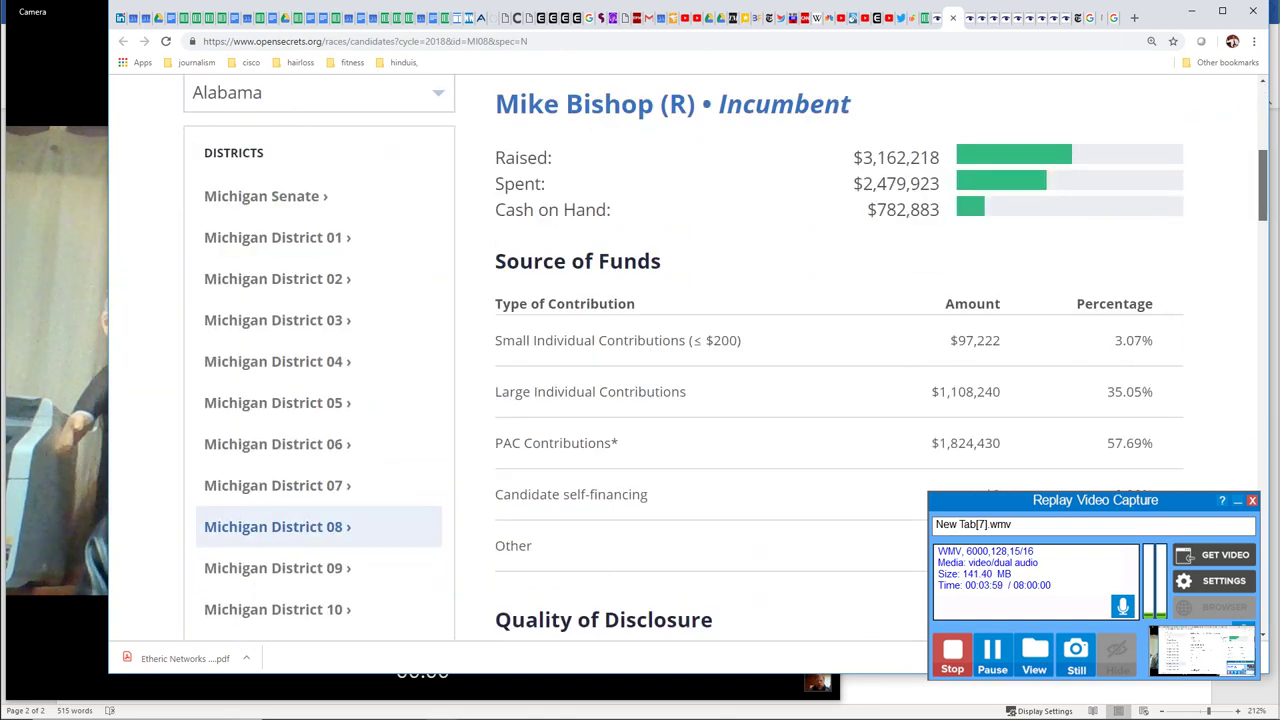
scroll(683, 374, down, 6)
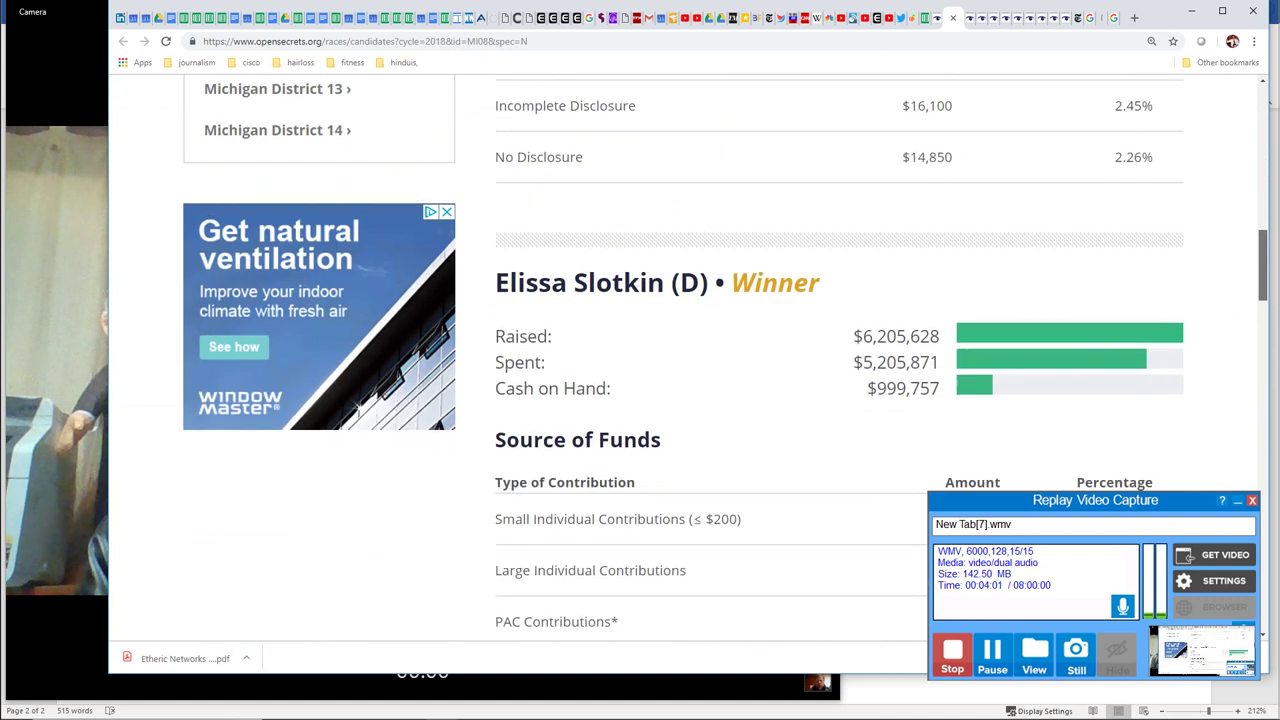
scroll(683, 374, down, 1)
scroll(683, 374, up, 1)
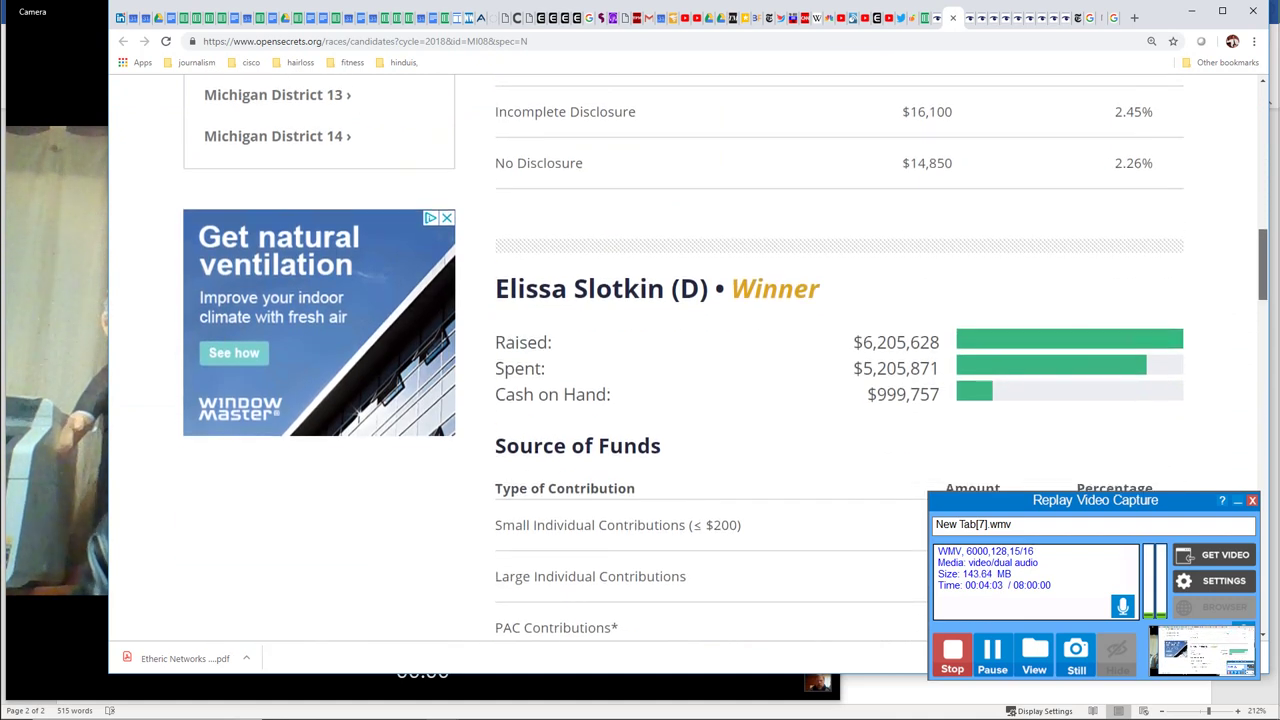
scroll(683, 370, down, 3)
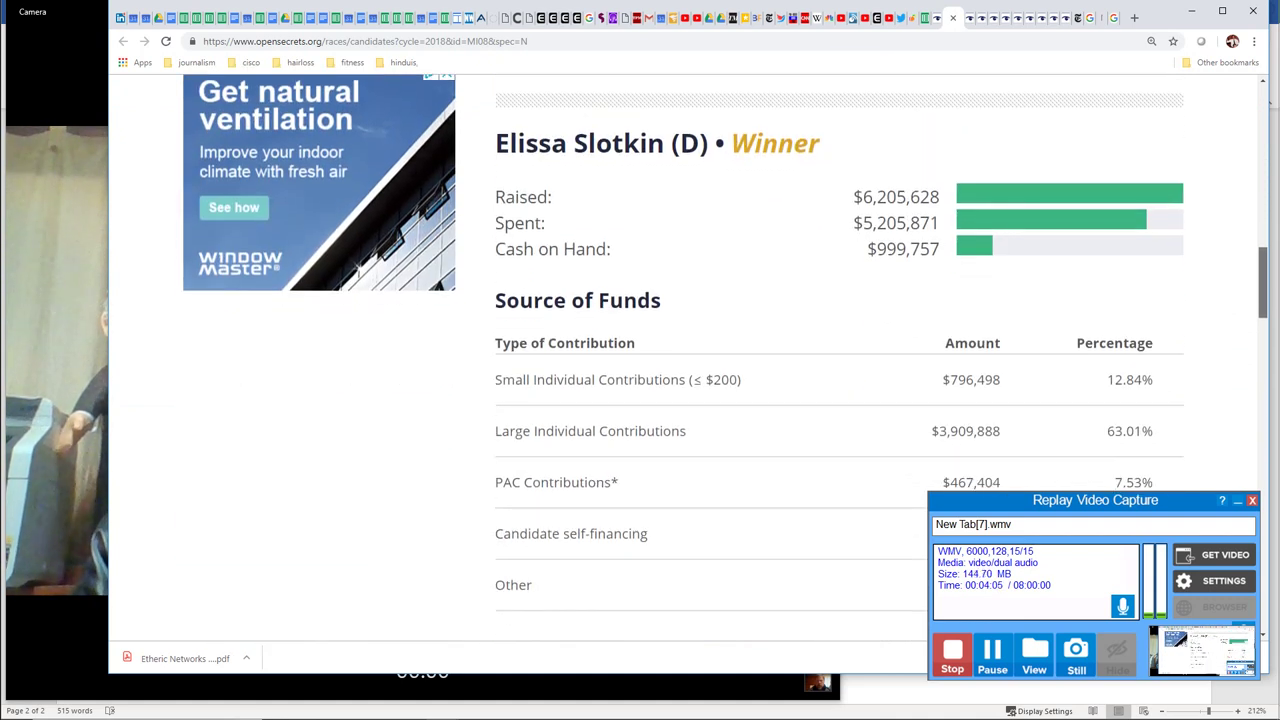
scroll(683, 370, down, 1)
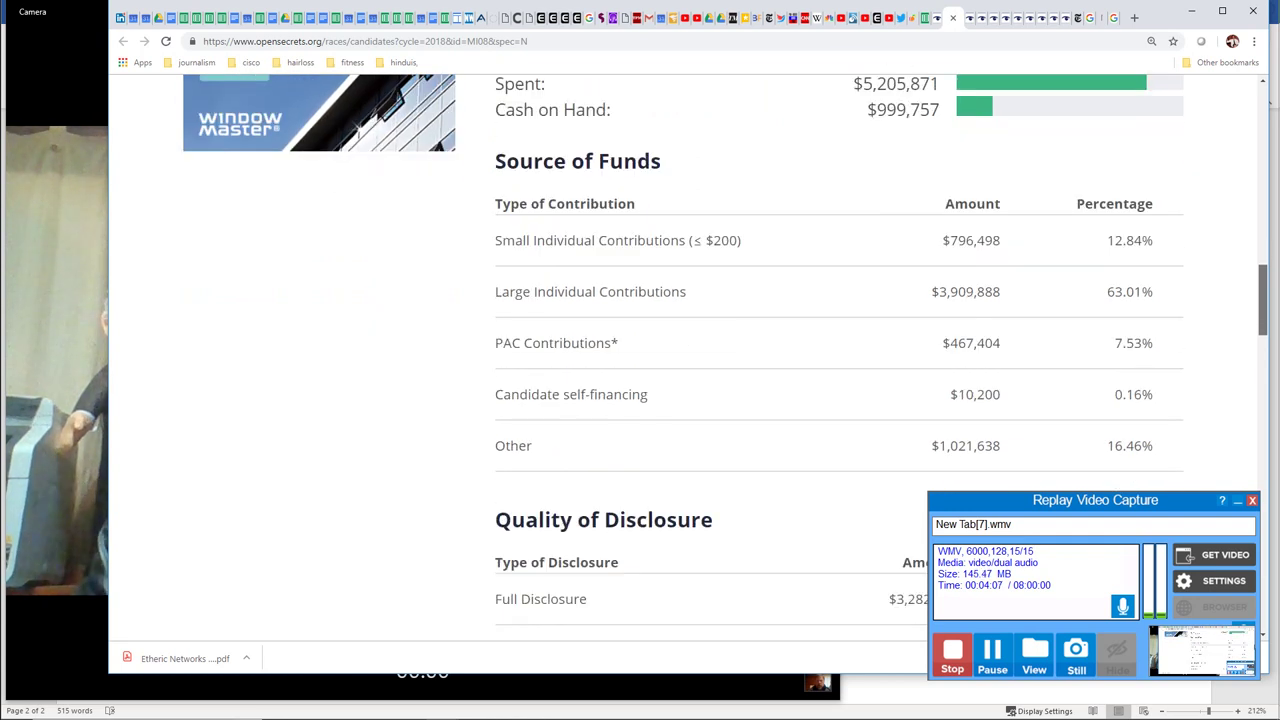
scroll(683, 370, up, 5)
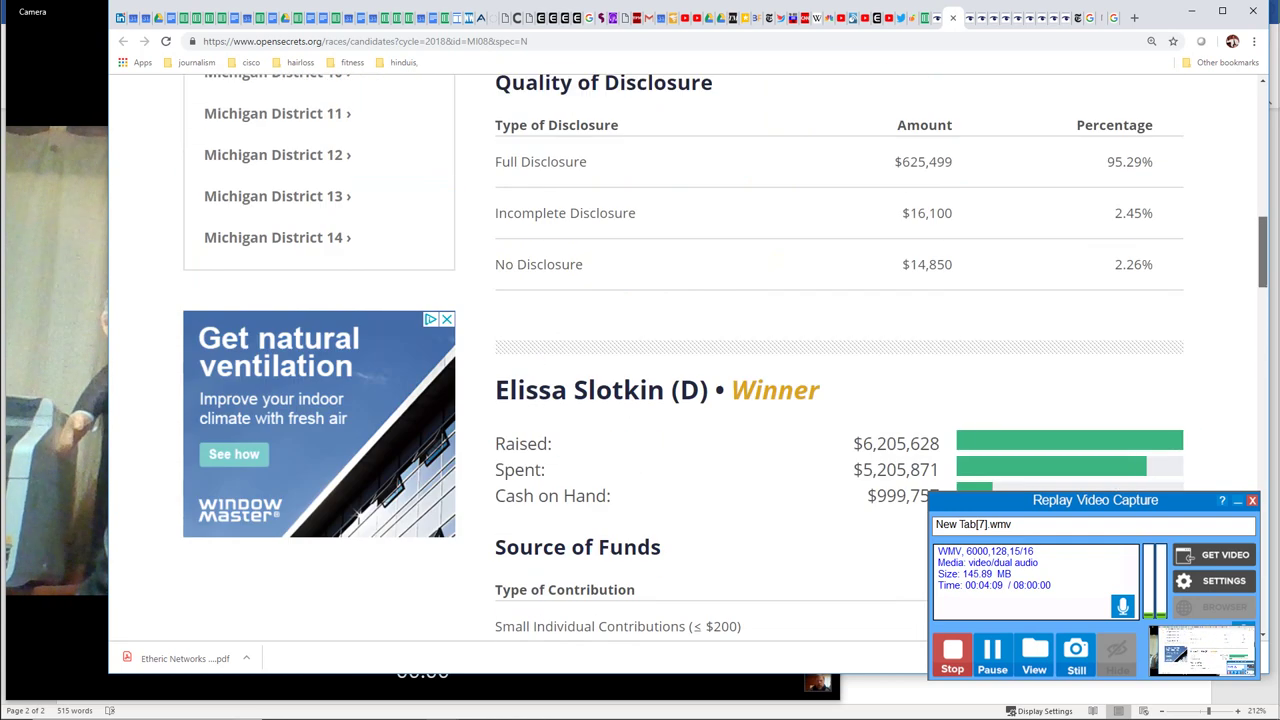
scroll(683, 370, up, 2)
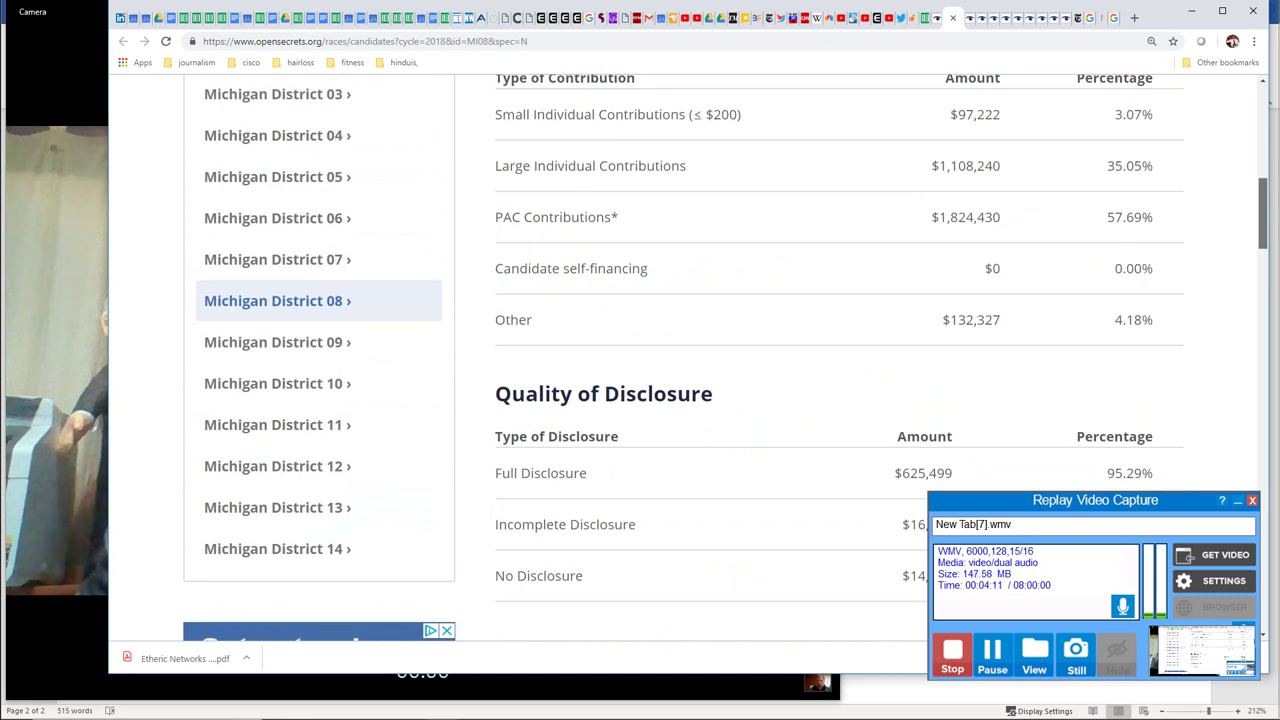
scroll(683, 370, up, 1)
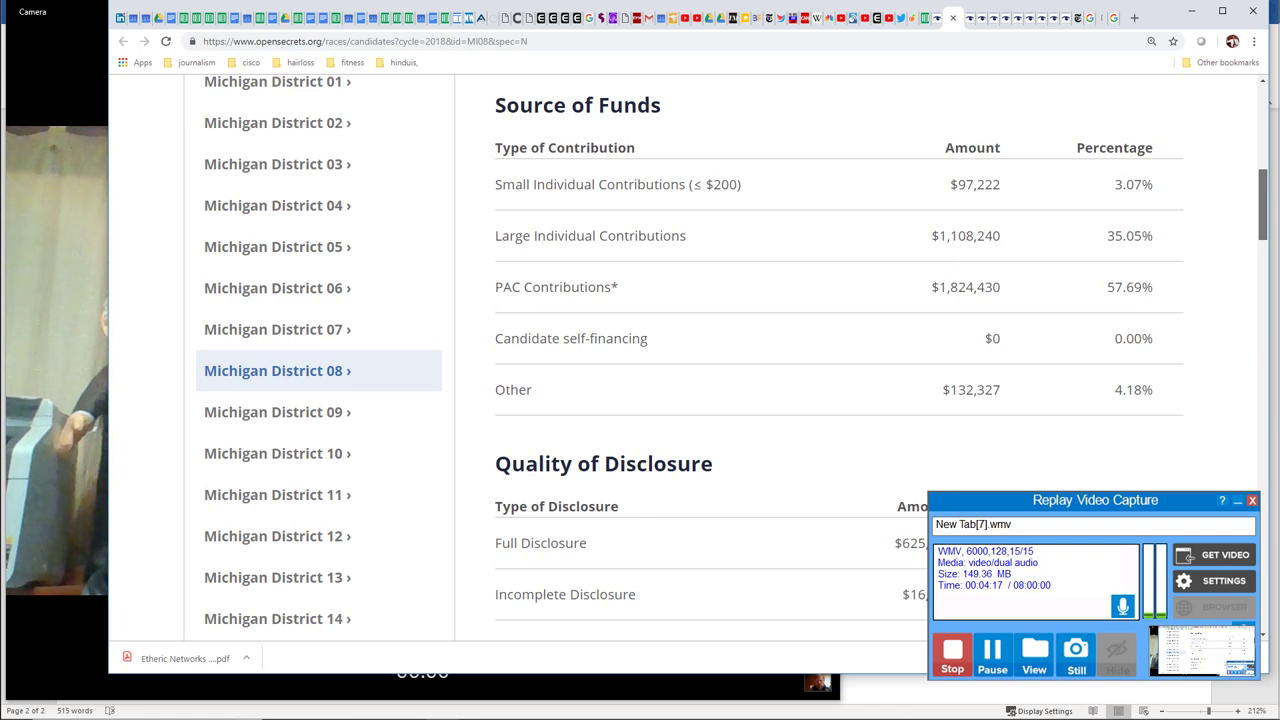
Step: Open the Outside Spending section for Michigan District 08 and bring up the Candidates Opposed/Supported table
scroll(683, 370, up, 5)
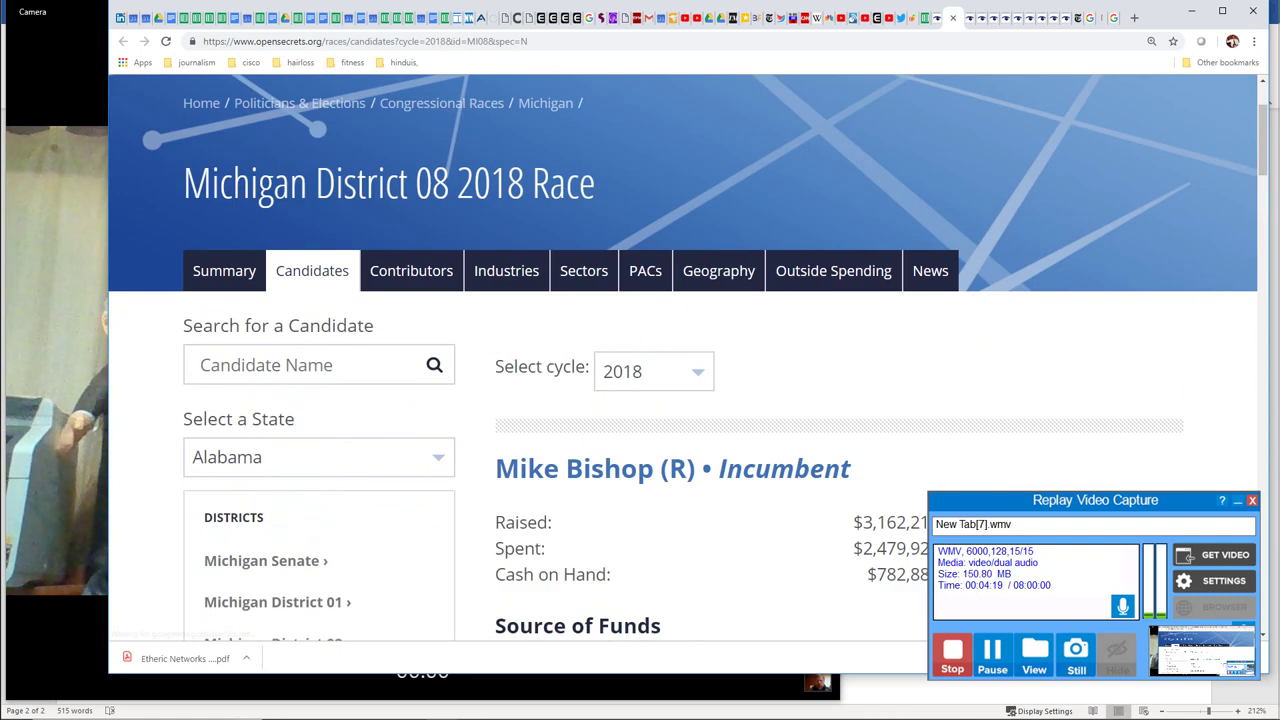
click(833, 271)
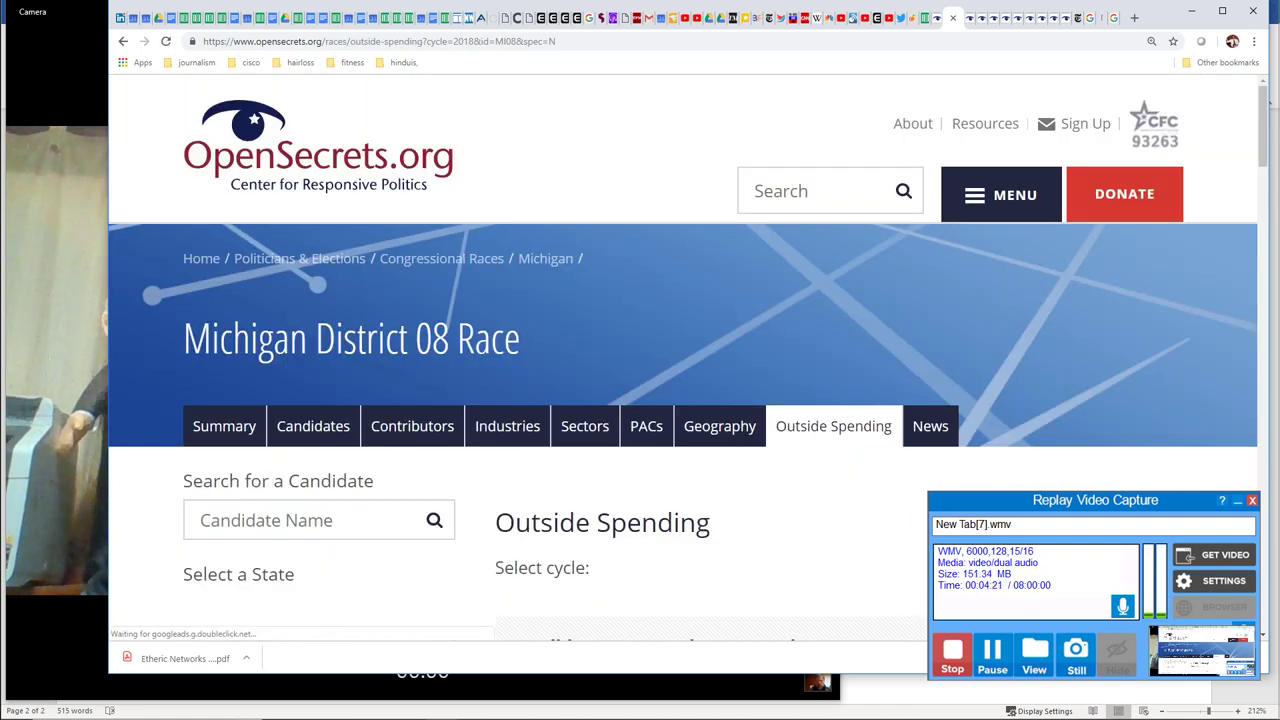
drag(1262, 126, 1262, 206)
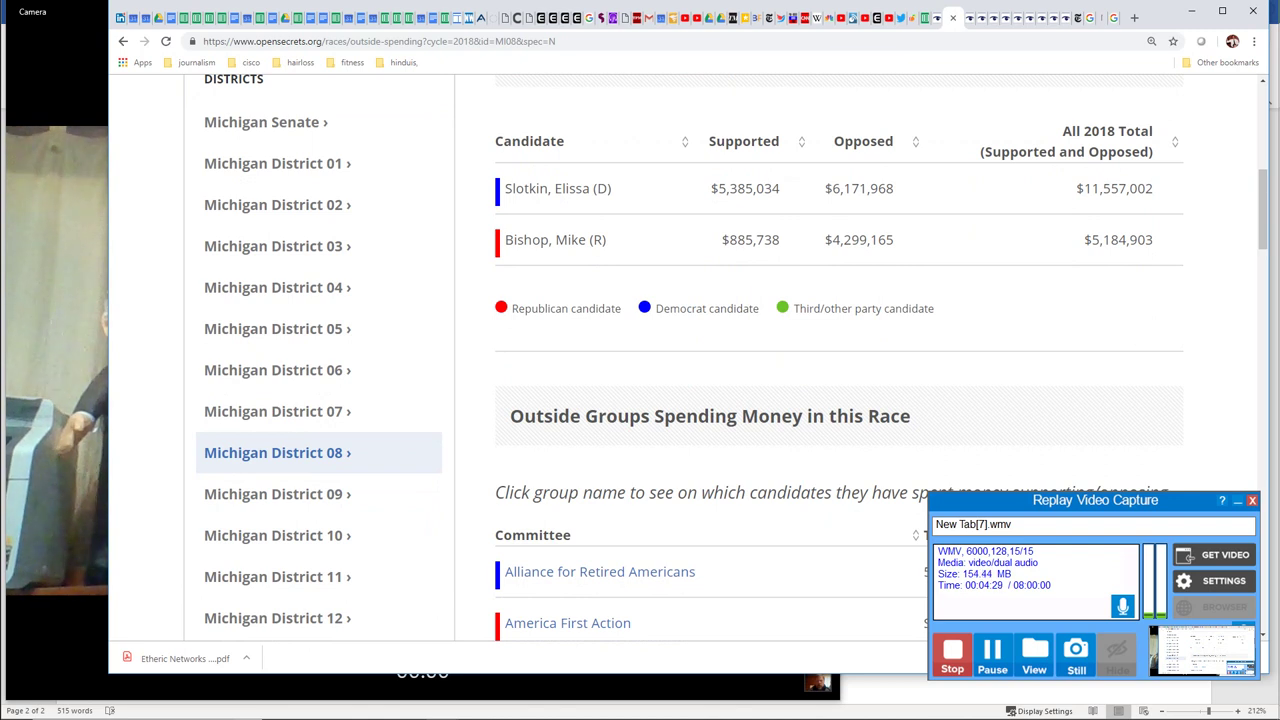
right_click(1263, 214)
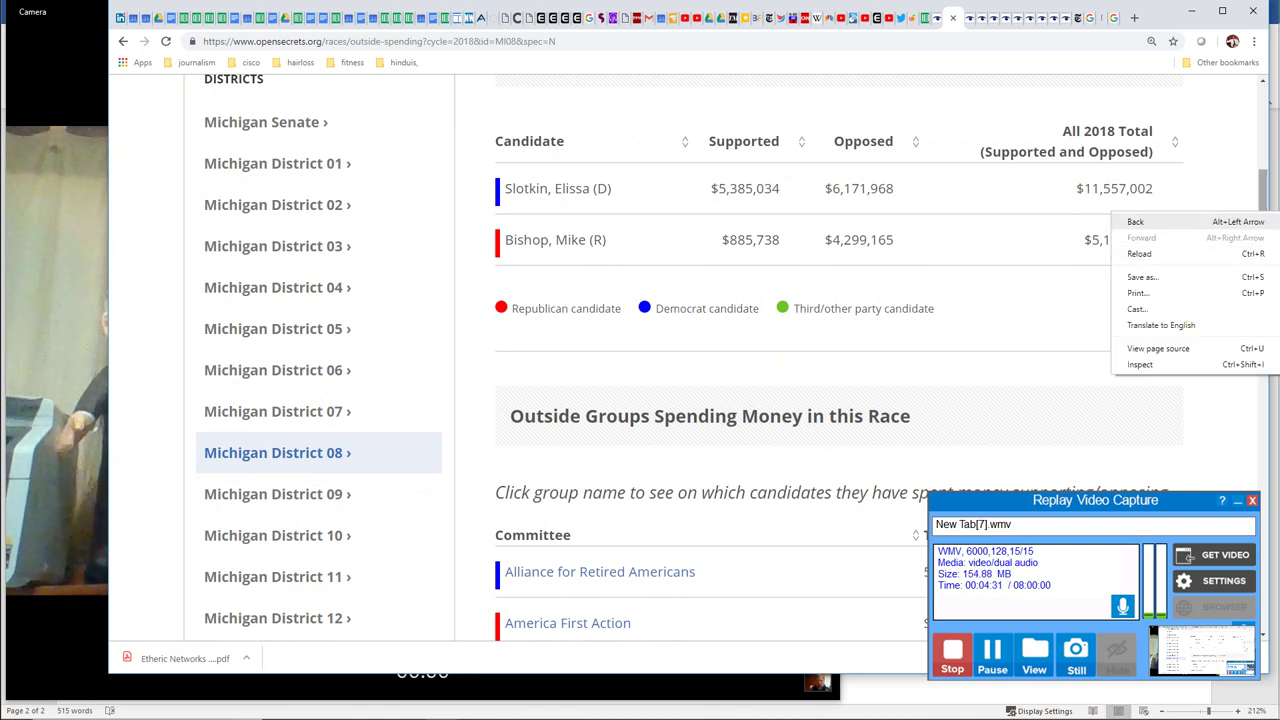
Step: Sort the outside groups spending money in this race by All 2018 Total, from largest to smallest
drag(1263, 204, 1263, 244)
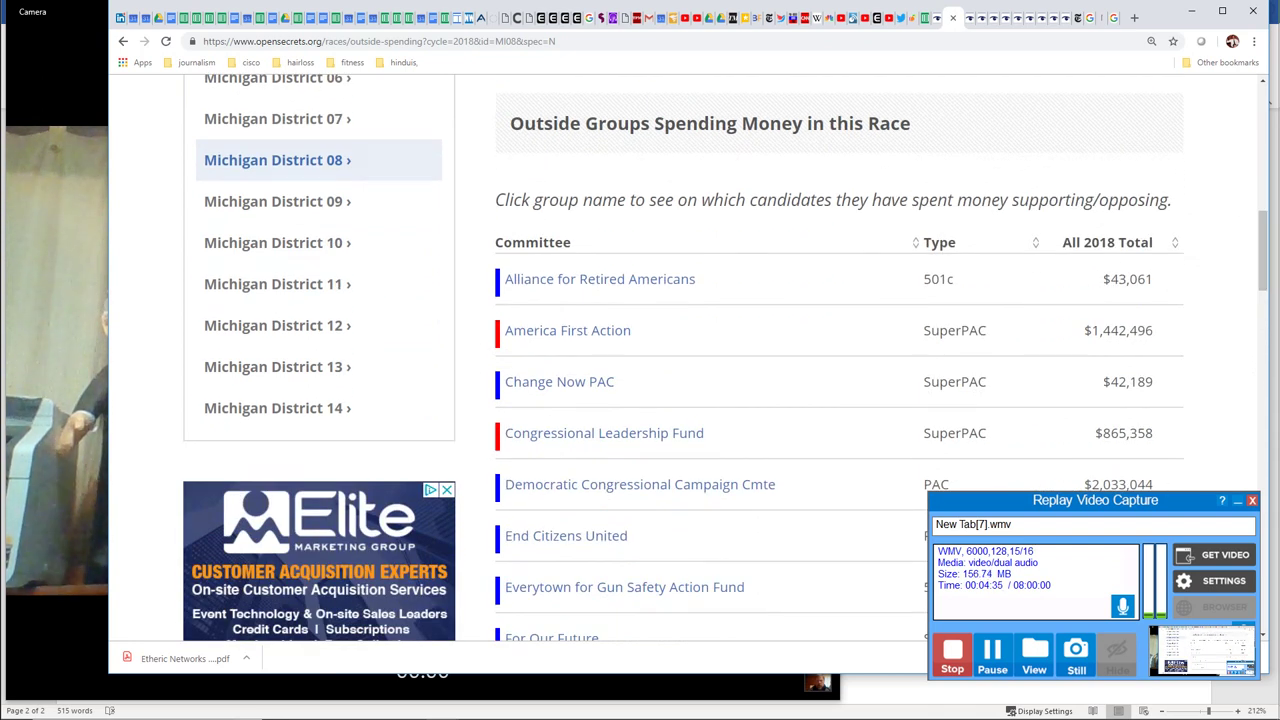
click(1107, 242)
click(1107, 242)
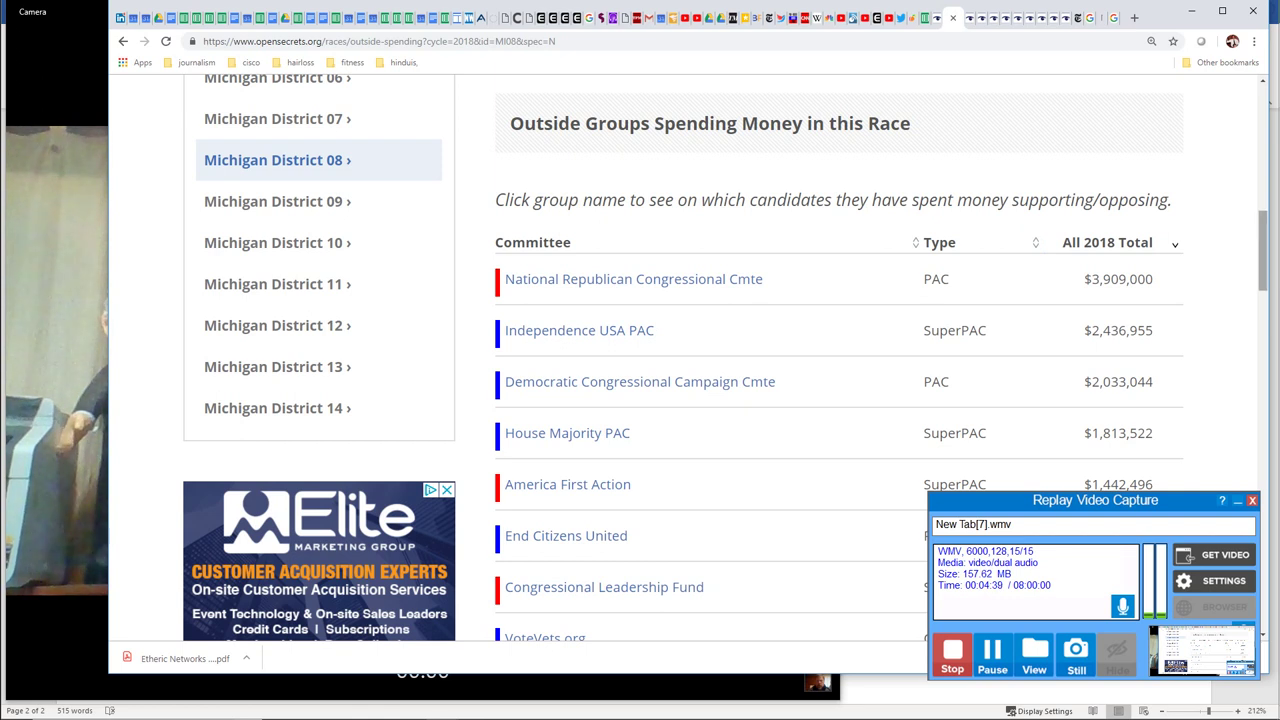
Step: Recheck the supported and opposed totals for both candidates, and open the Independence USA PAC page from the outside groups list
scroll(700, 370, up, 5)
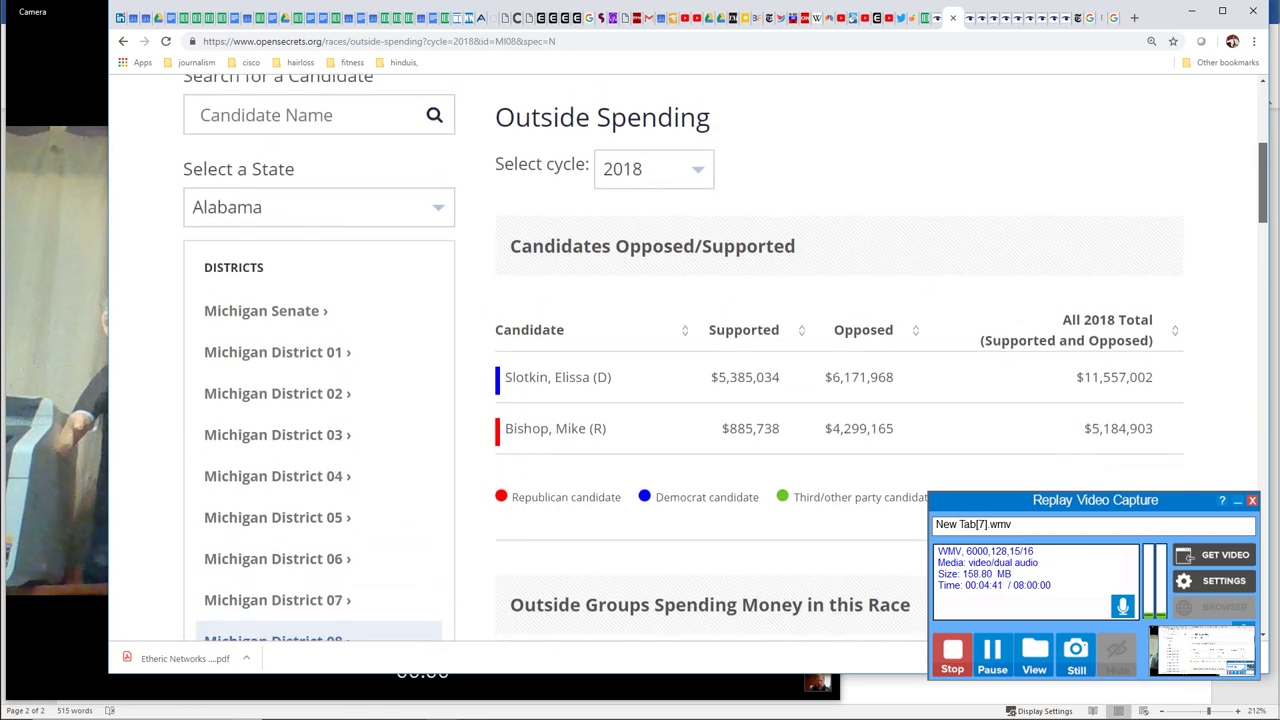
scroll(700, 370, down, 1)
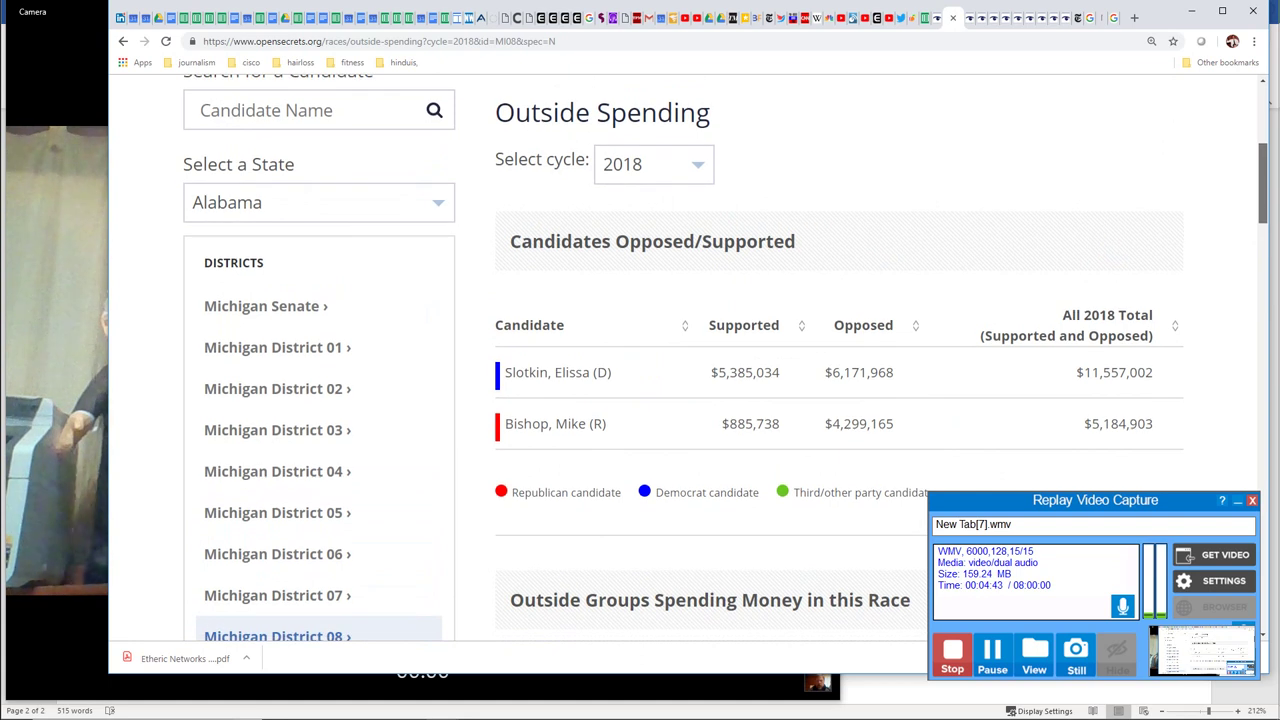
scroll(700, 370, down, 4)
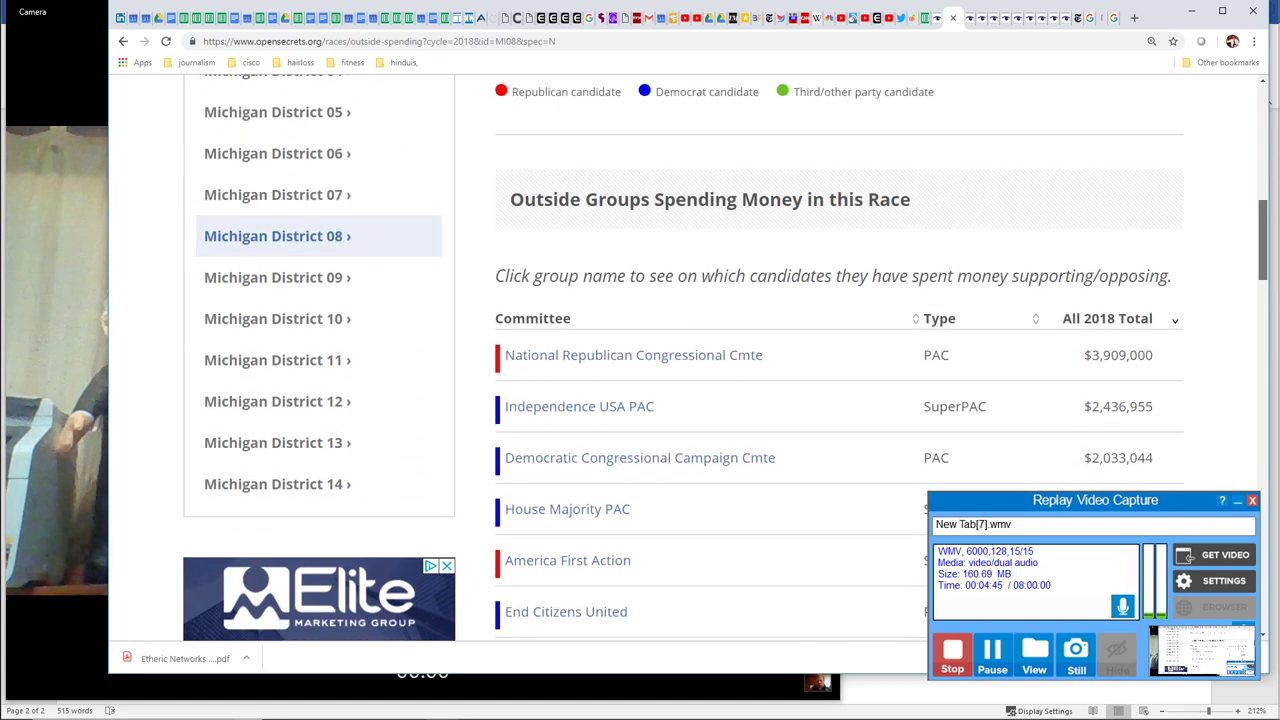
scroll(700, 370, down, 1)
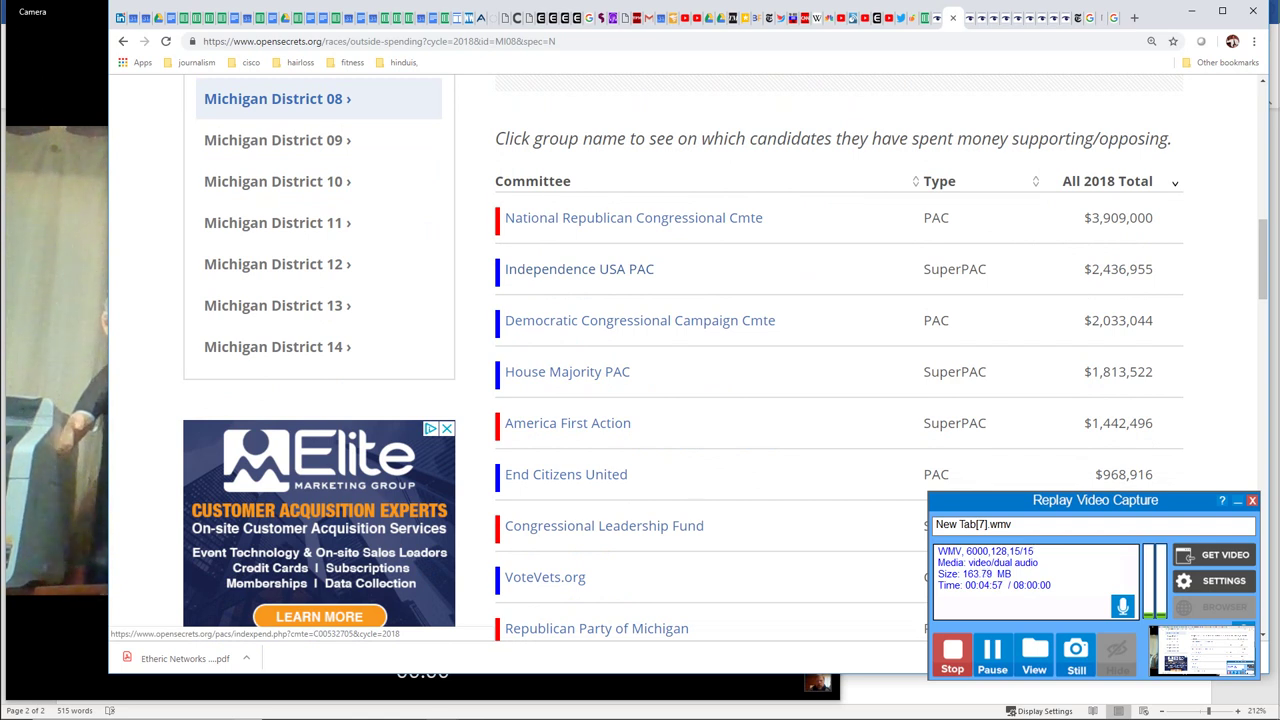
click(579, 269)
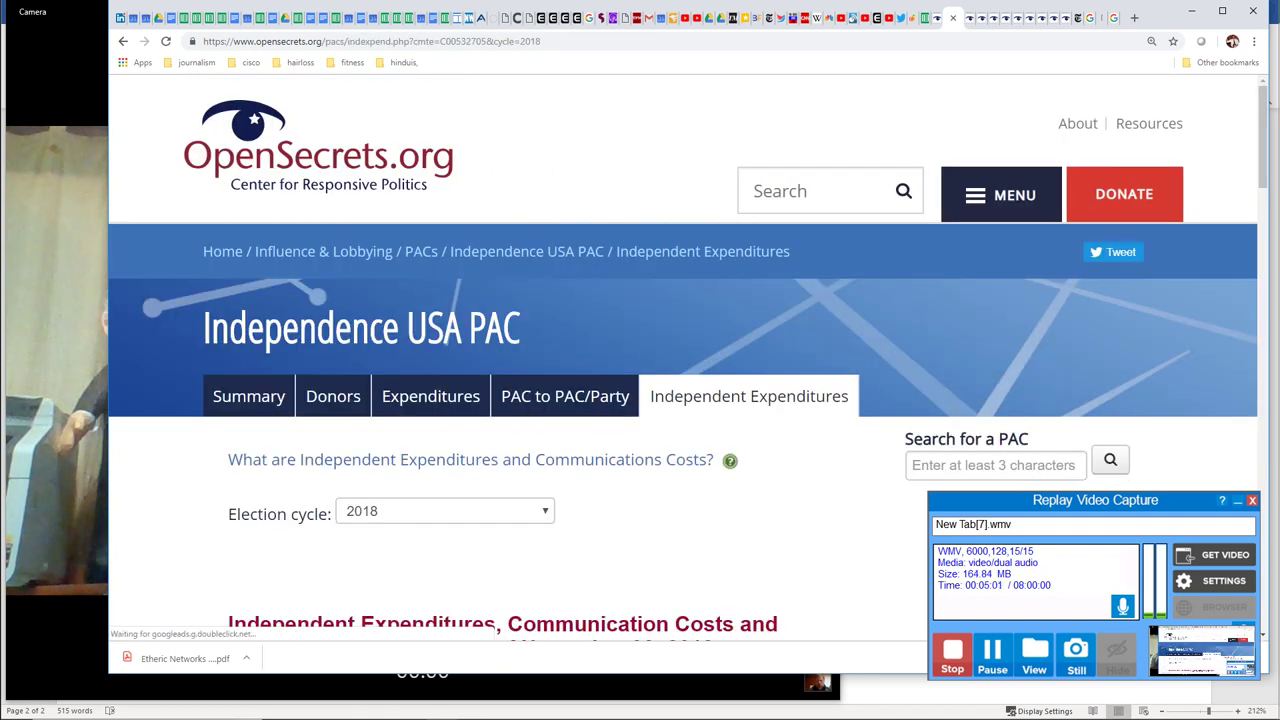
Step: Read through the candidates in Independence USA PAC's 2018 independent expenditures table, down to its last row
scroll(680, 360, down, 4)
scroll(680, 360, down, 4)
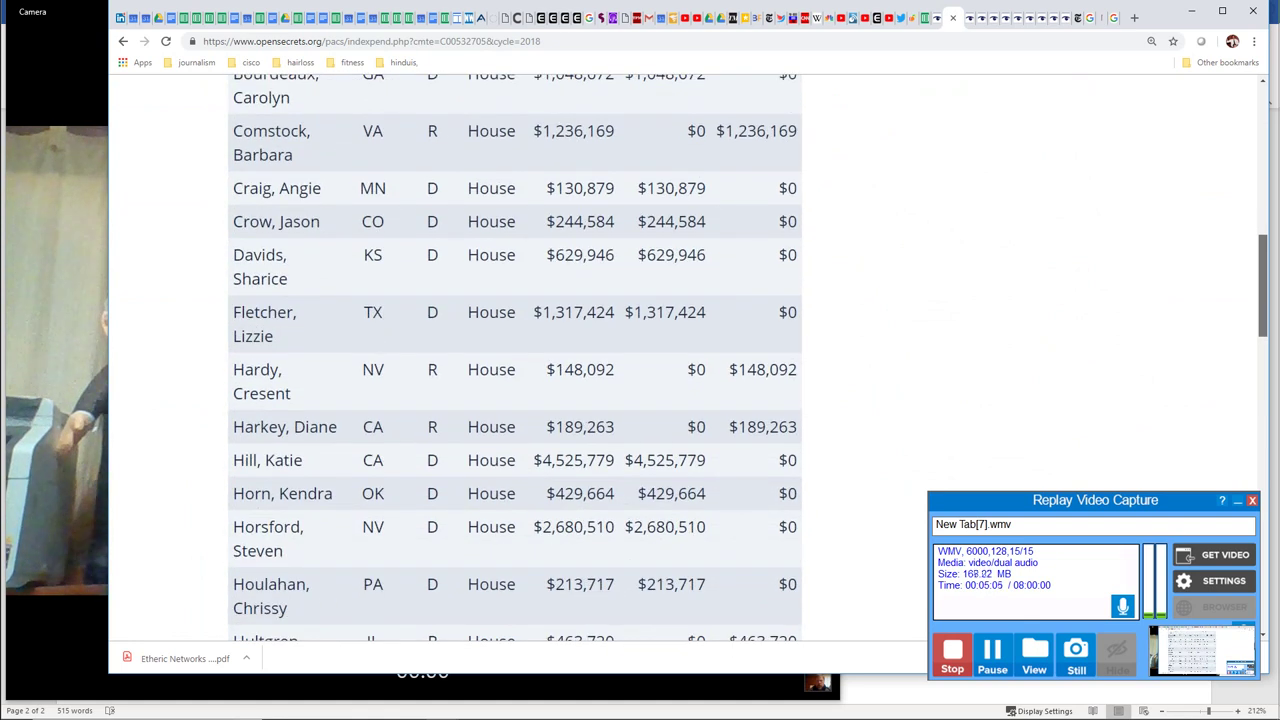
scroll(680, 360, down, 1)
scroll(680, 360, down, 6)
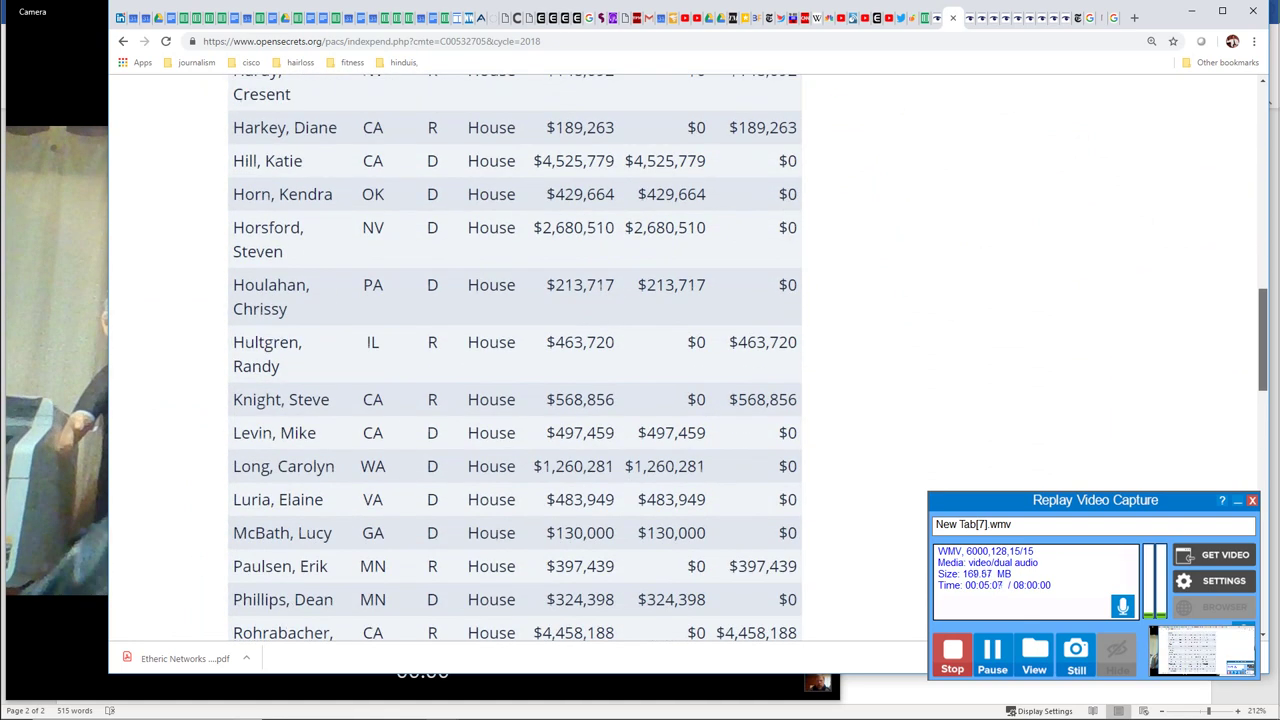
scroll(515, 360, down, 2)
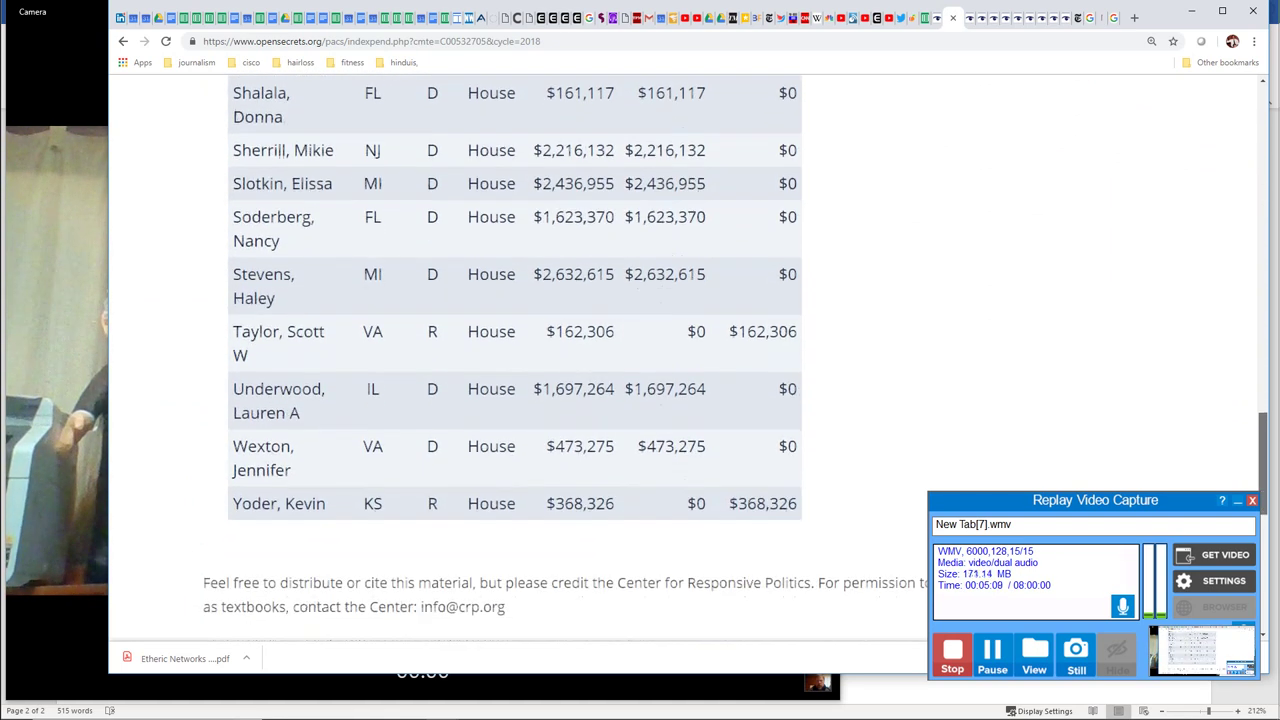
scroll(515, 360, up, 3)
scroll(515, 360, up, 2)
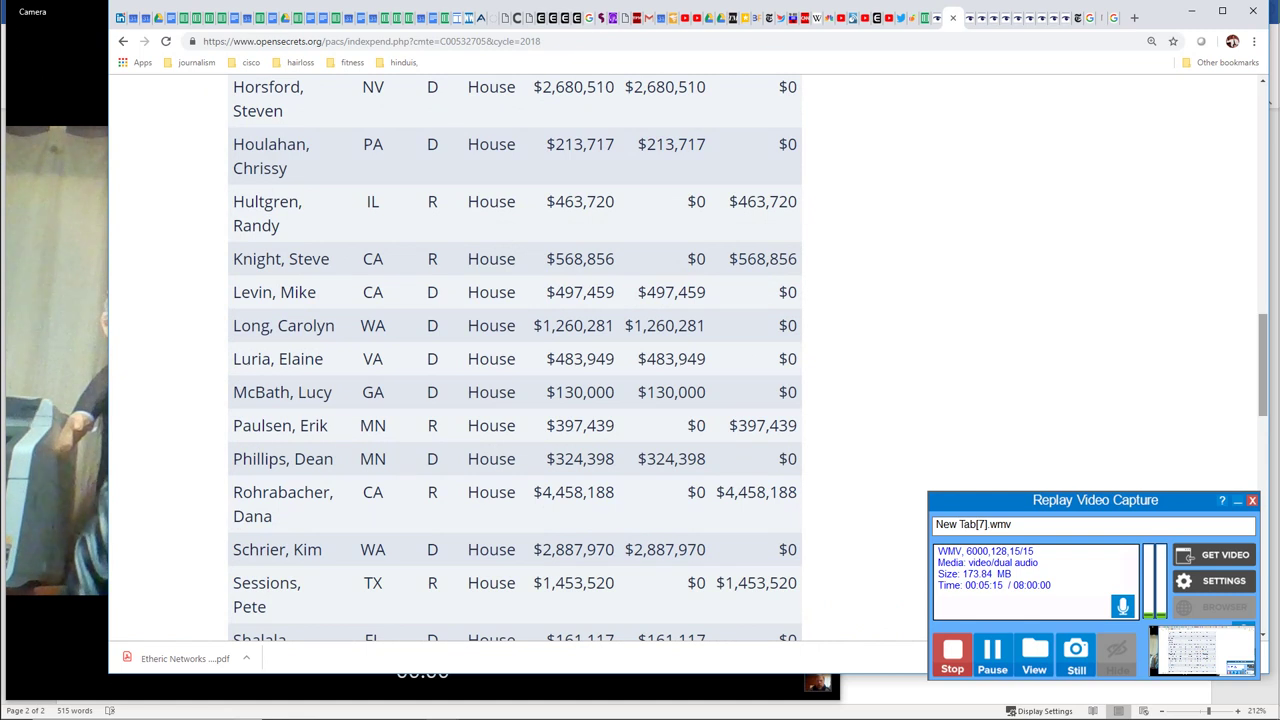
Step: Examine the PAC's totals for and against each party, and review the candidate amounts from Ayotte down to Shalala
scroll(515, 360, up, 8)
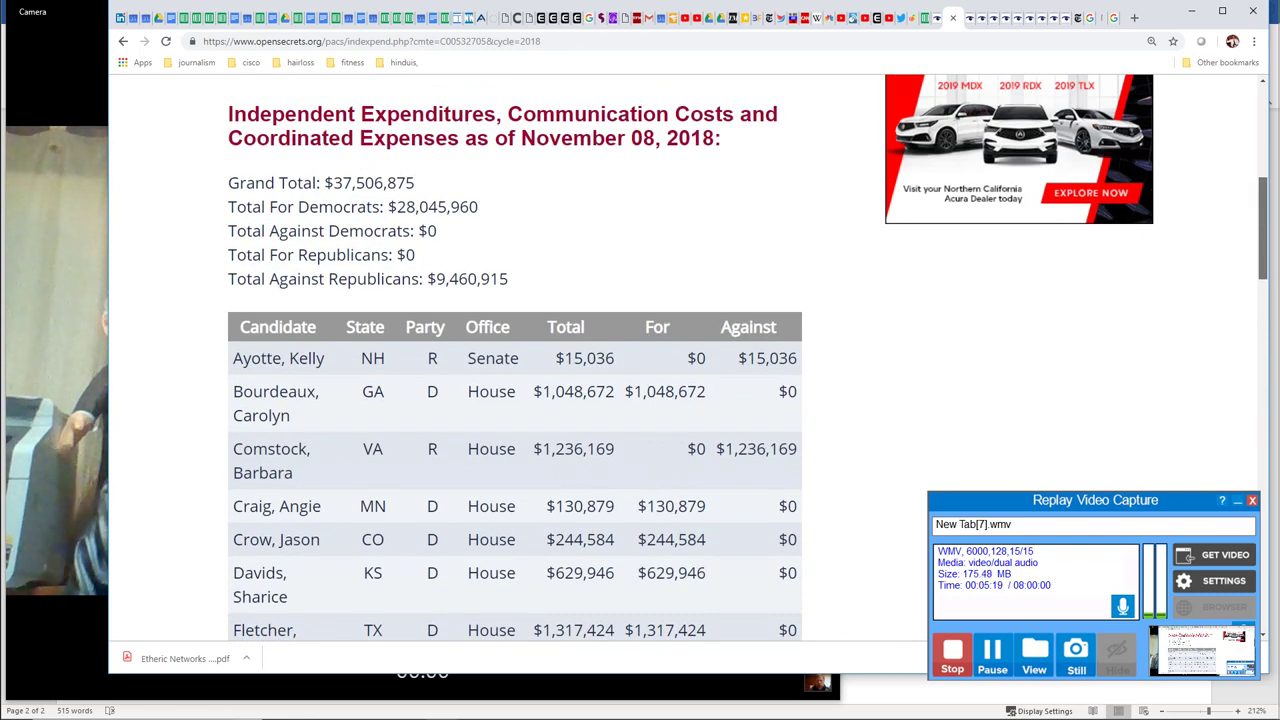
scroll(515, 360, down, 4)
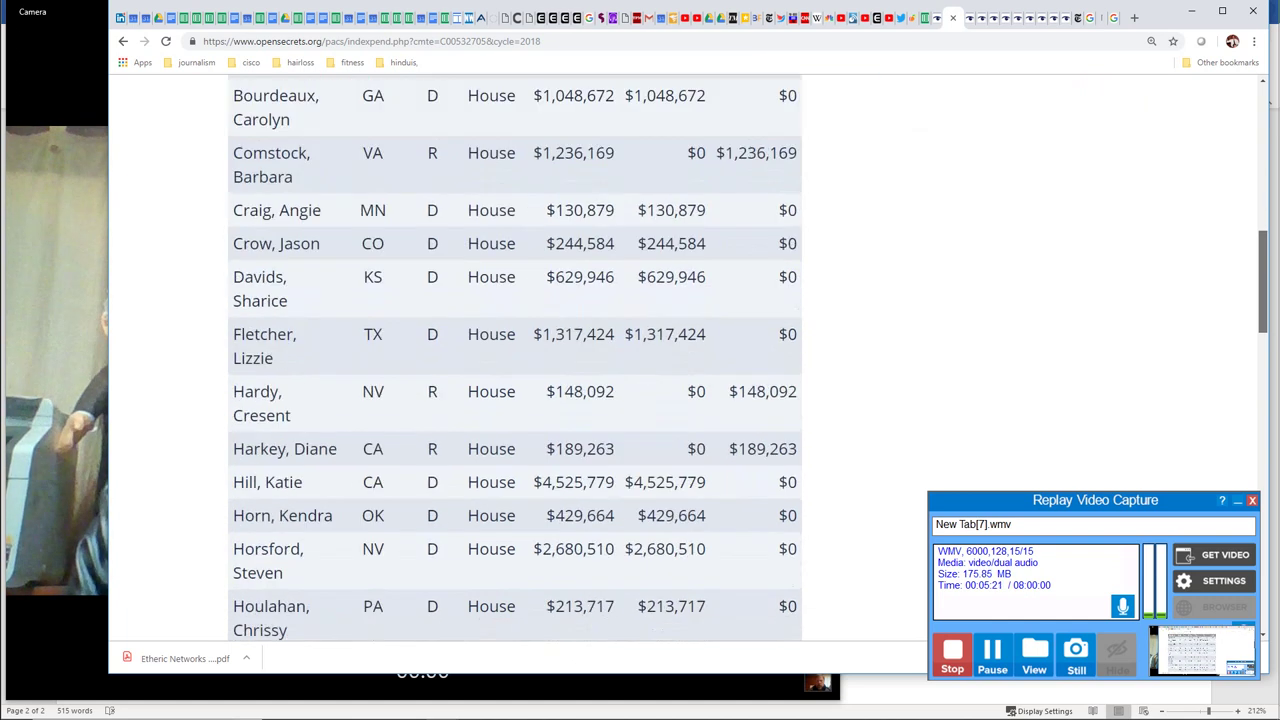
scroll(515, 360, down, 1)
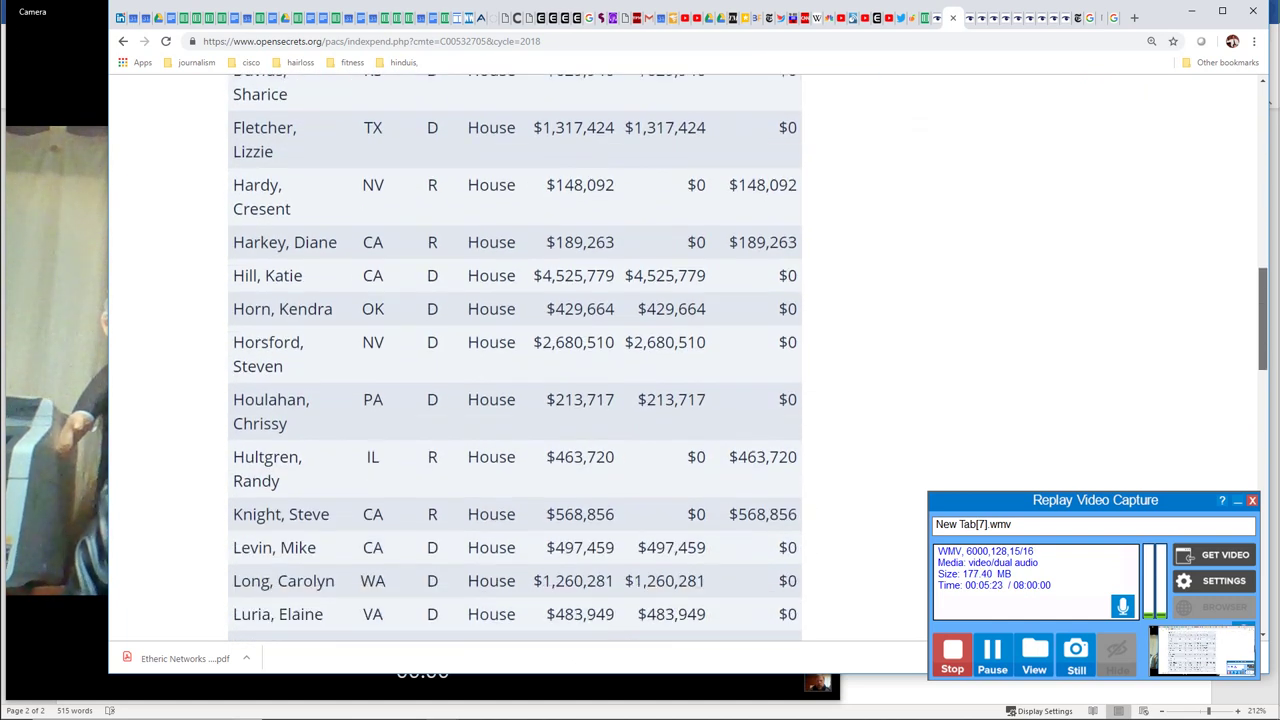
scroll(515, 360, down, 2)
scroll(515, 360, down, 1)
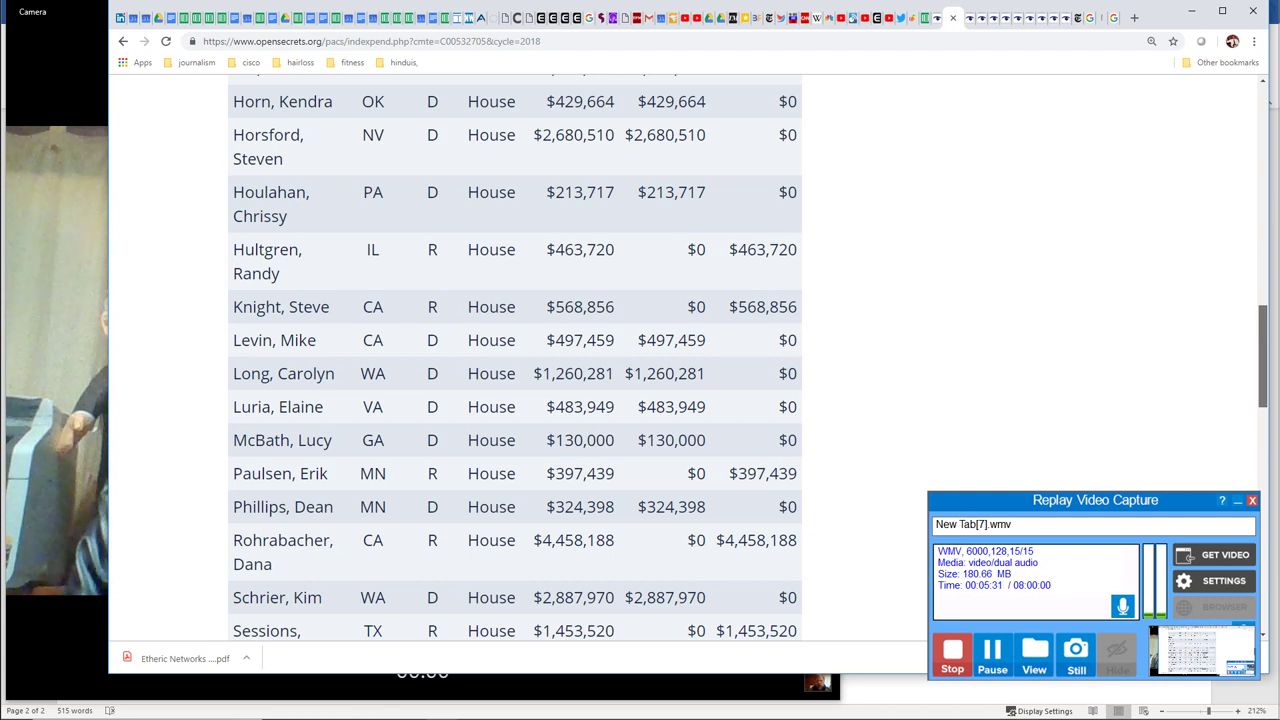
scroll(515, 360, down, 2)
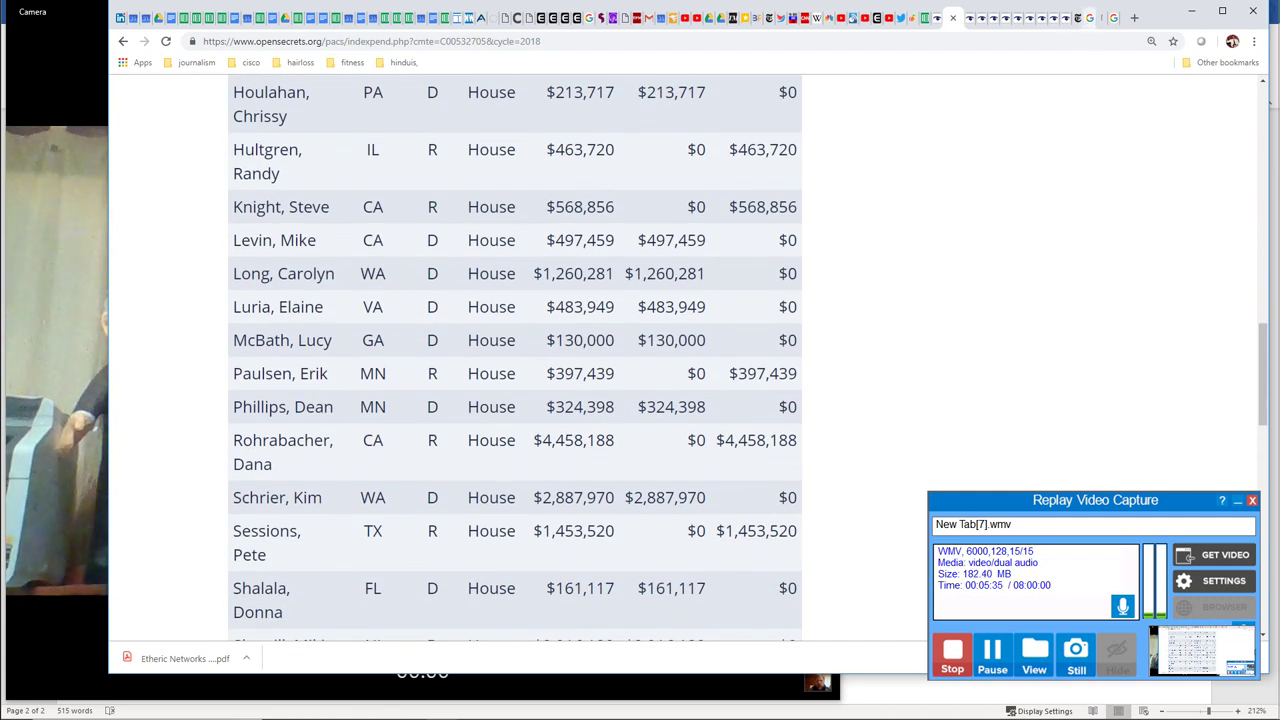
Step: Look at the open Google results for Independence USA PAC and for bloomberg dana rohrbacher
click(1090, 17)
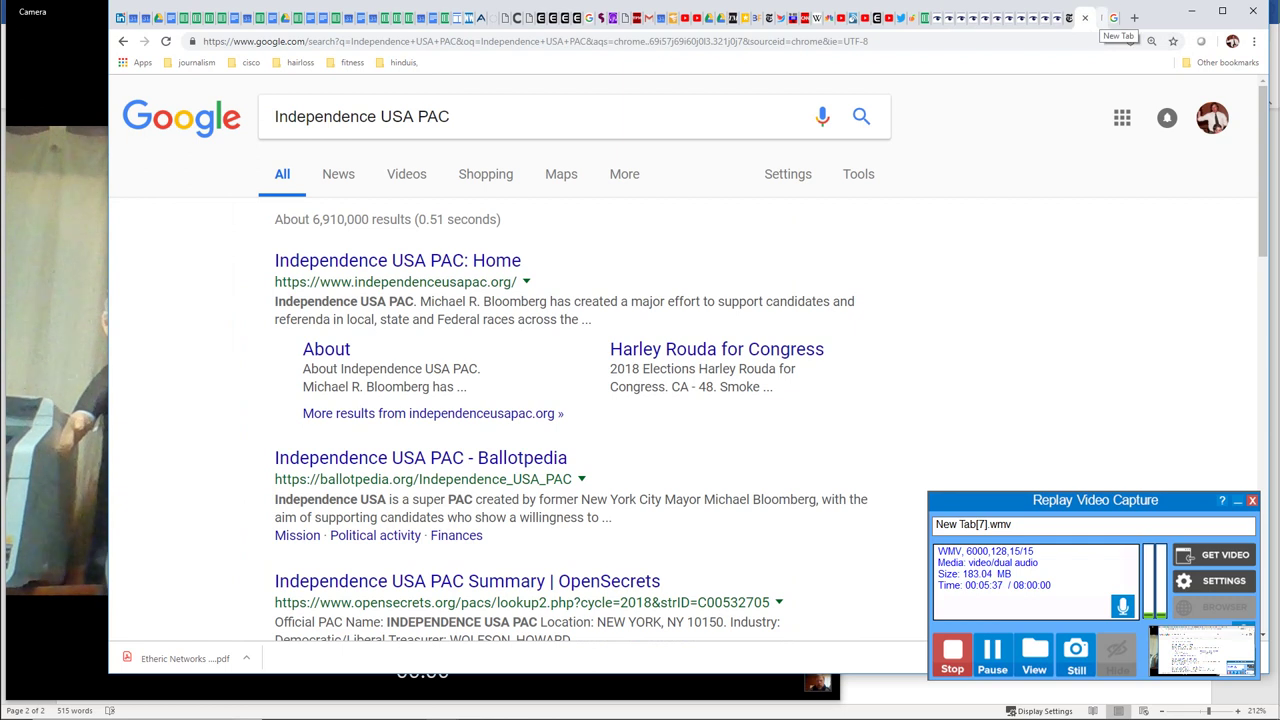
click(1104, 17)
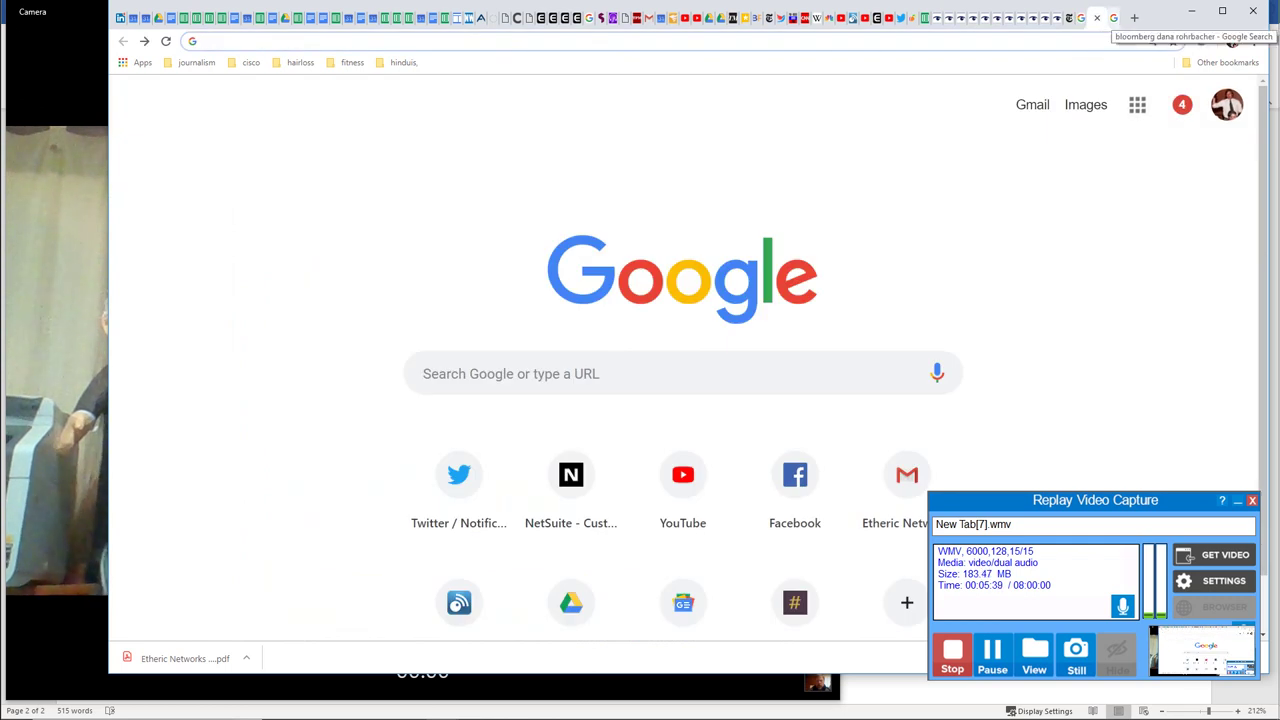
click(1112, 18)
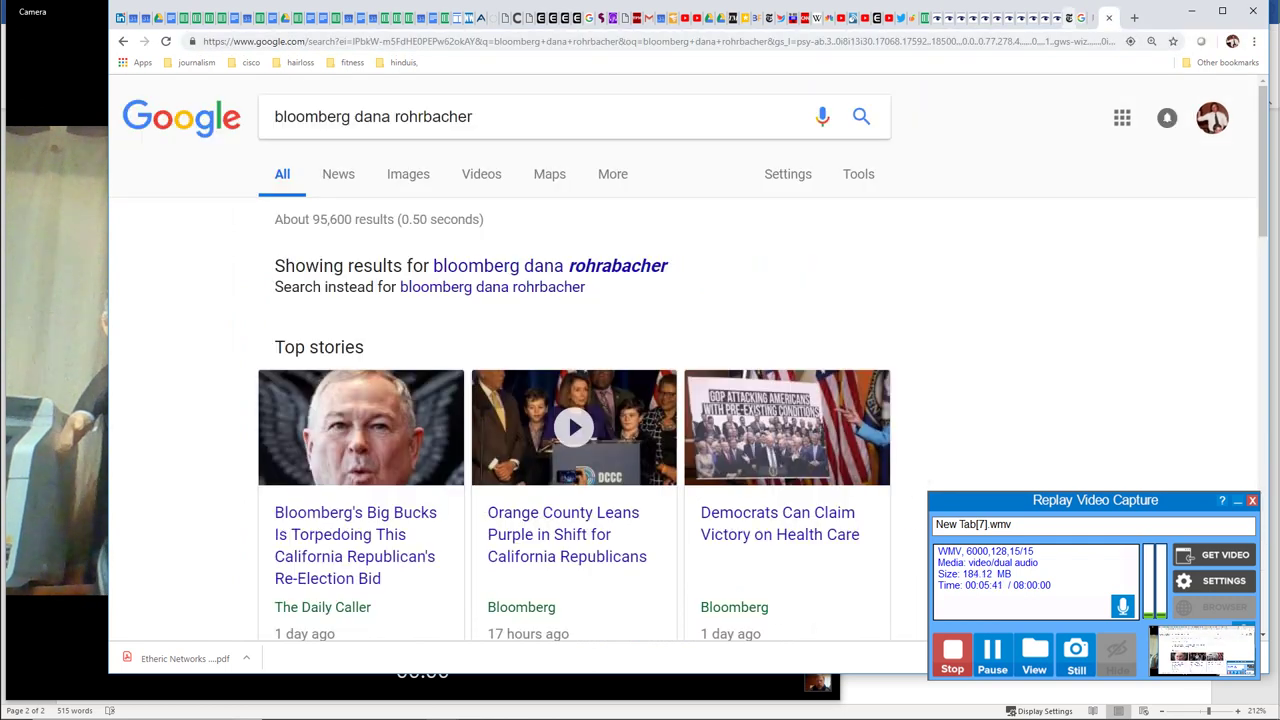
Step: Show the New York Times House election results, check the notes in the Document10 Word file, and return to the results page
click(1068, 18)
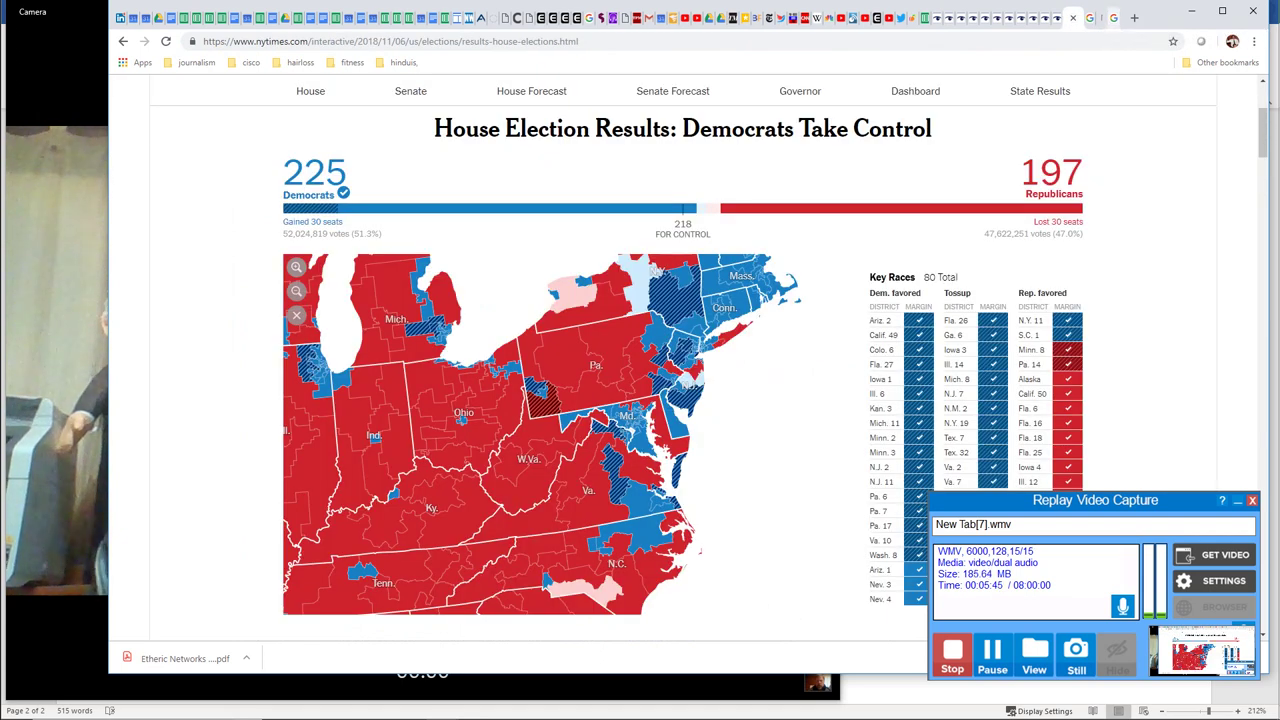
key(alt+Tab)
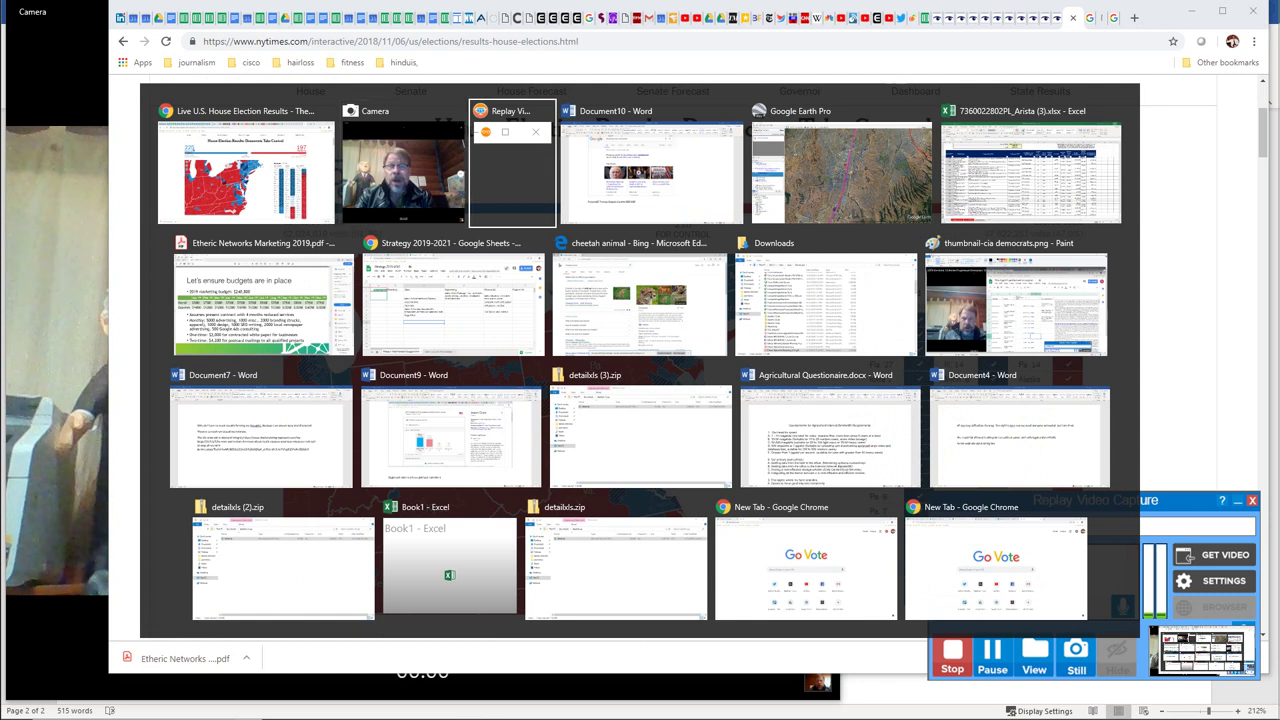
key(alt+Tab)
key(alt+Tab)
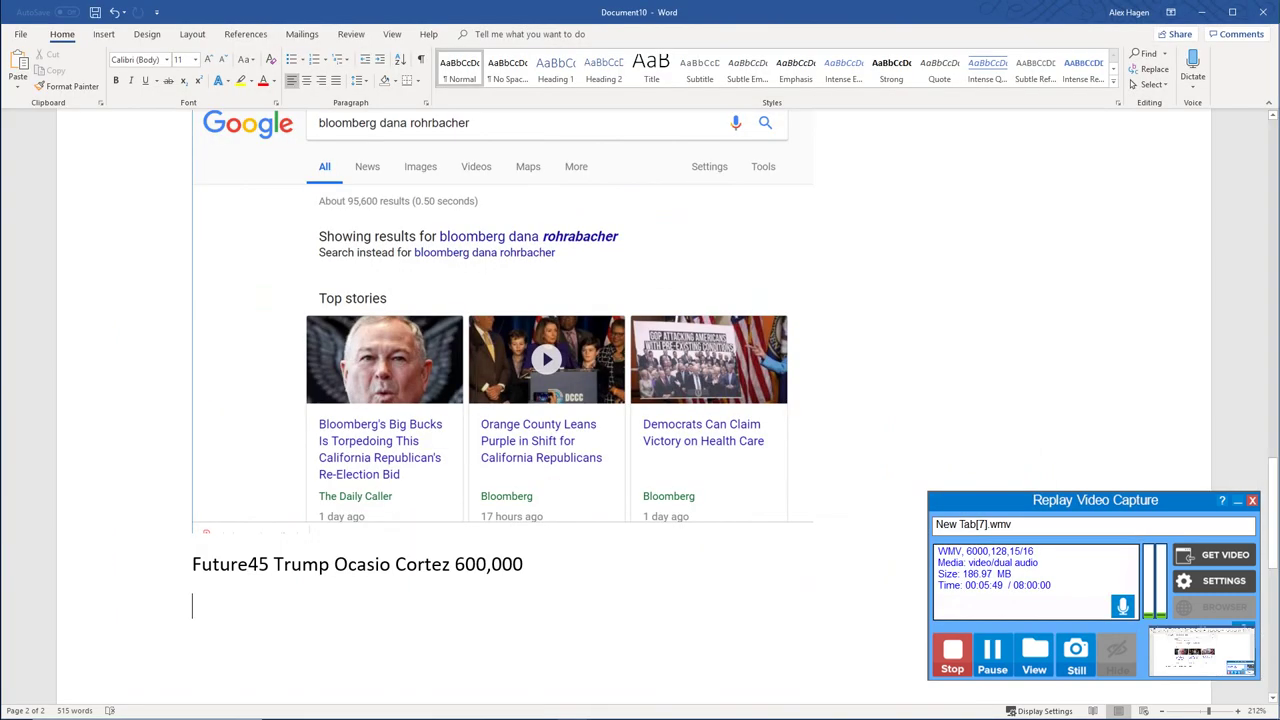
key(alt+Tab)
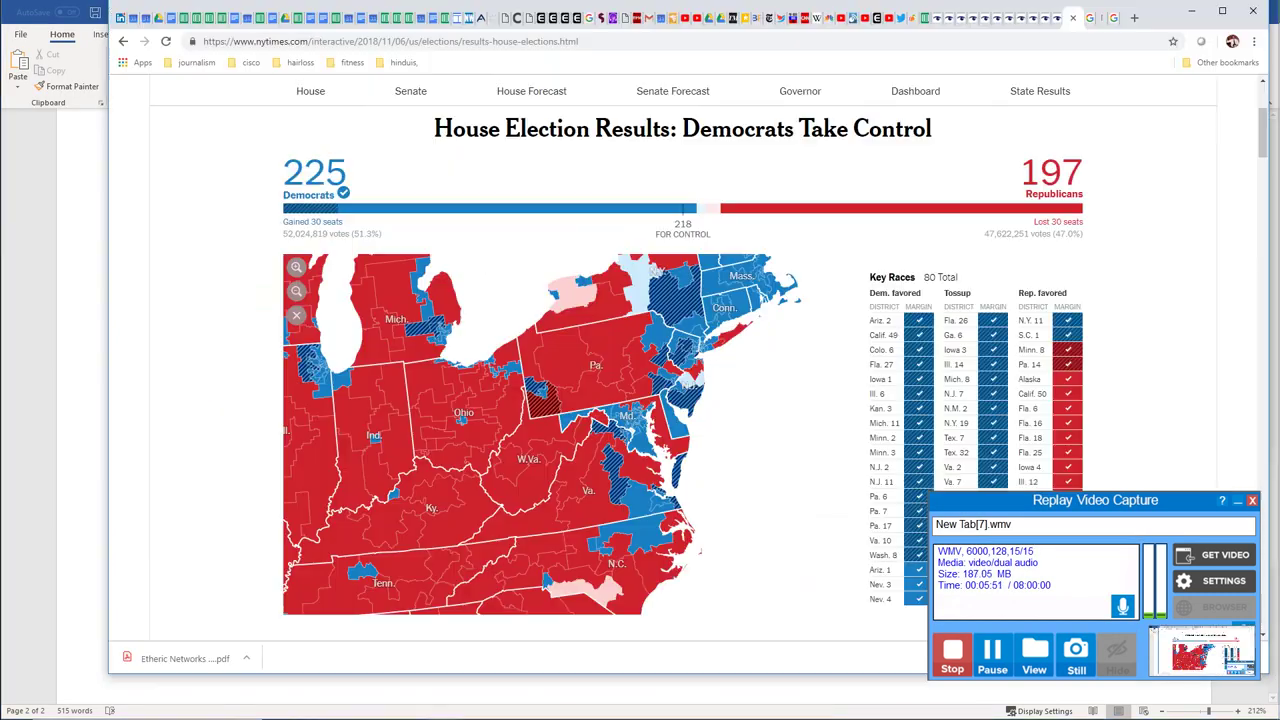
Step: Leave the House election results and bring up Independence USA PAC's 2018 independent expenditures page on OpenSecrets
key(alt+Tab)
key(alt+Tab)
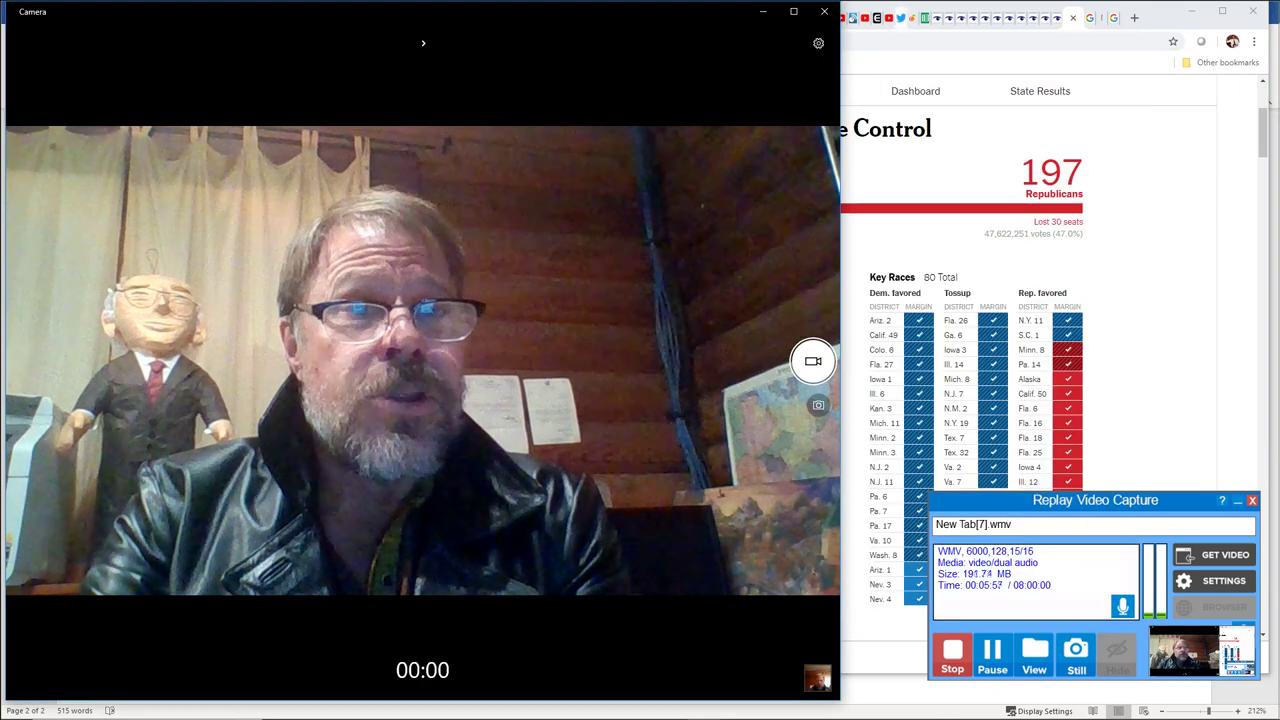
click(900, 18)
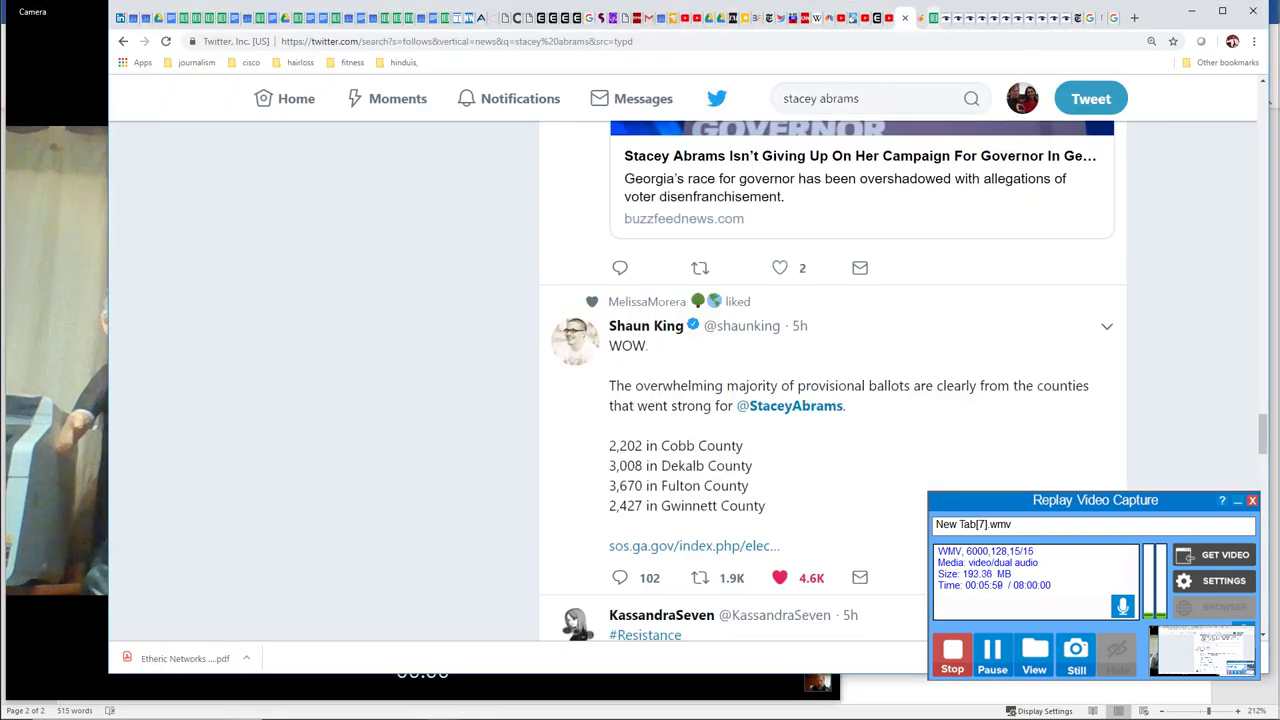
click(934, 18)
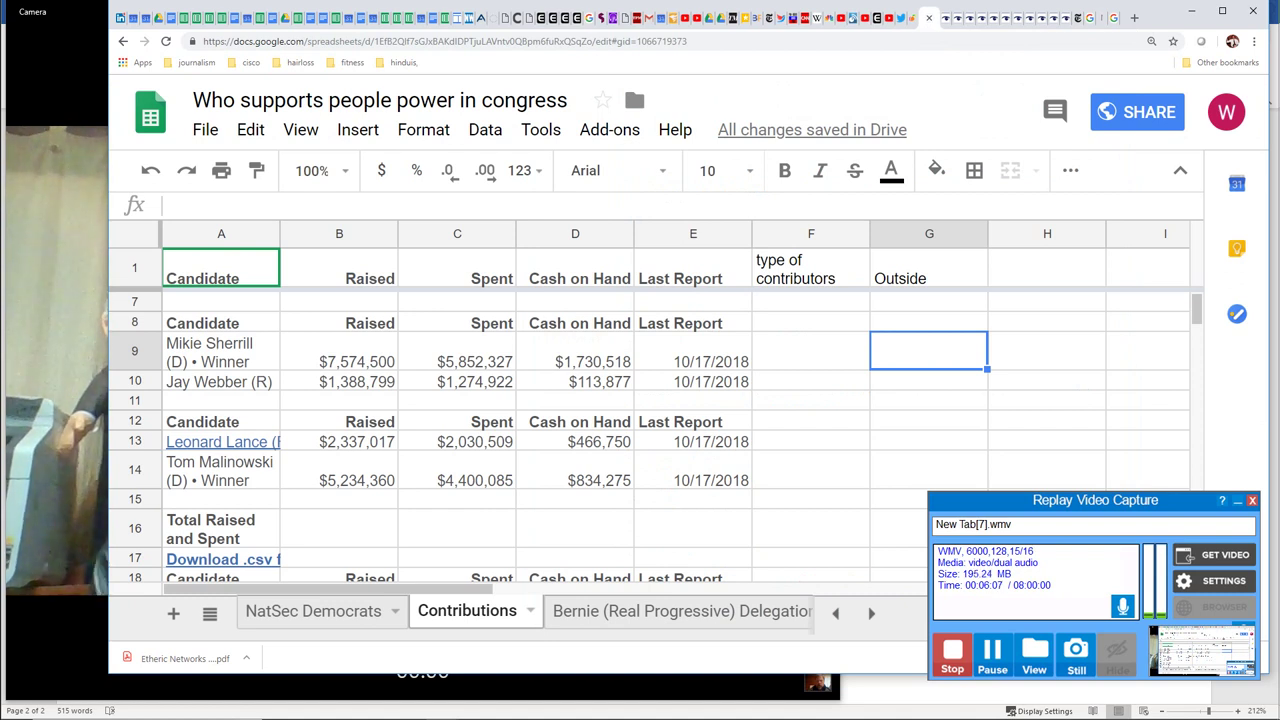
click(950, 18)
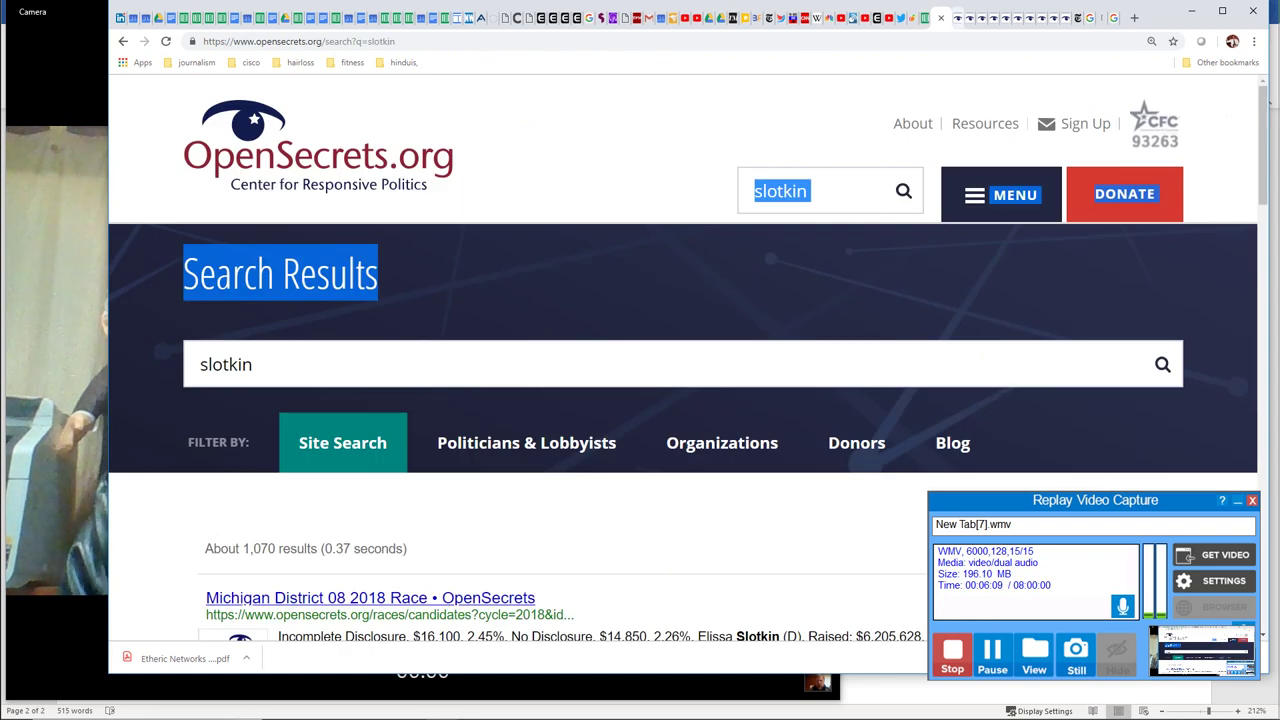
click(954, 18)
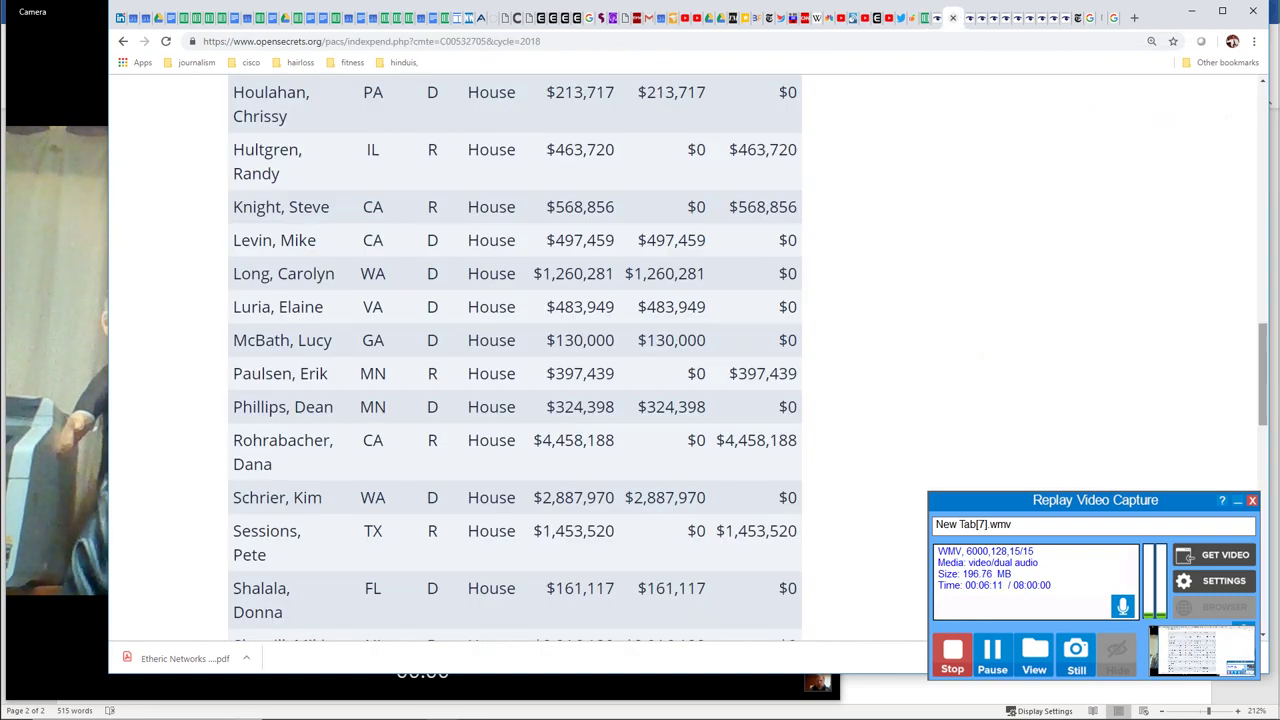
Step: Check the PAC's candidate rows down to Underwood, and go back to the spending totals above the table
scroll(1263, 380, down, 1)
scroll(515, 357, down, 5)
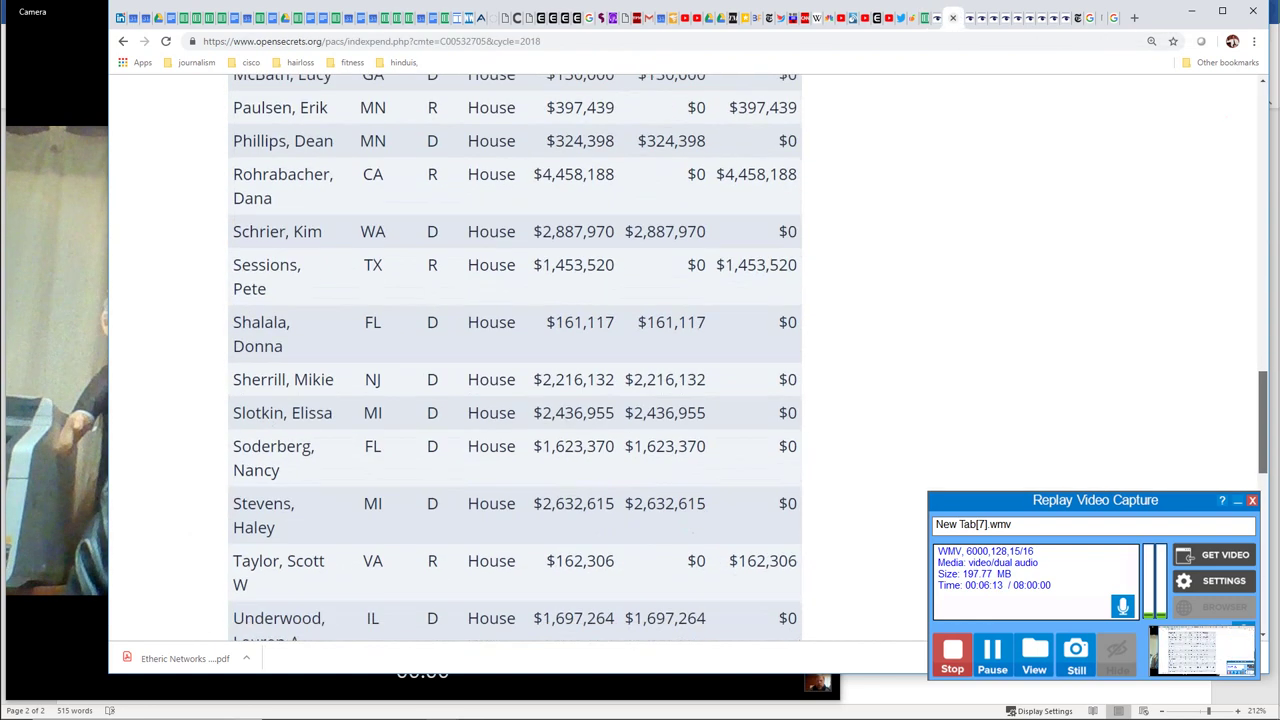
scroll(515, 357, up, 5)
scroll(515, 360, up, 10)
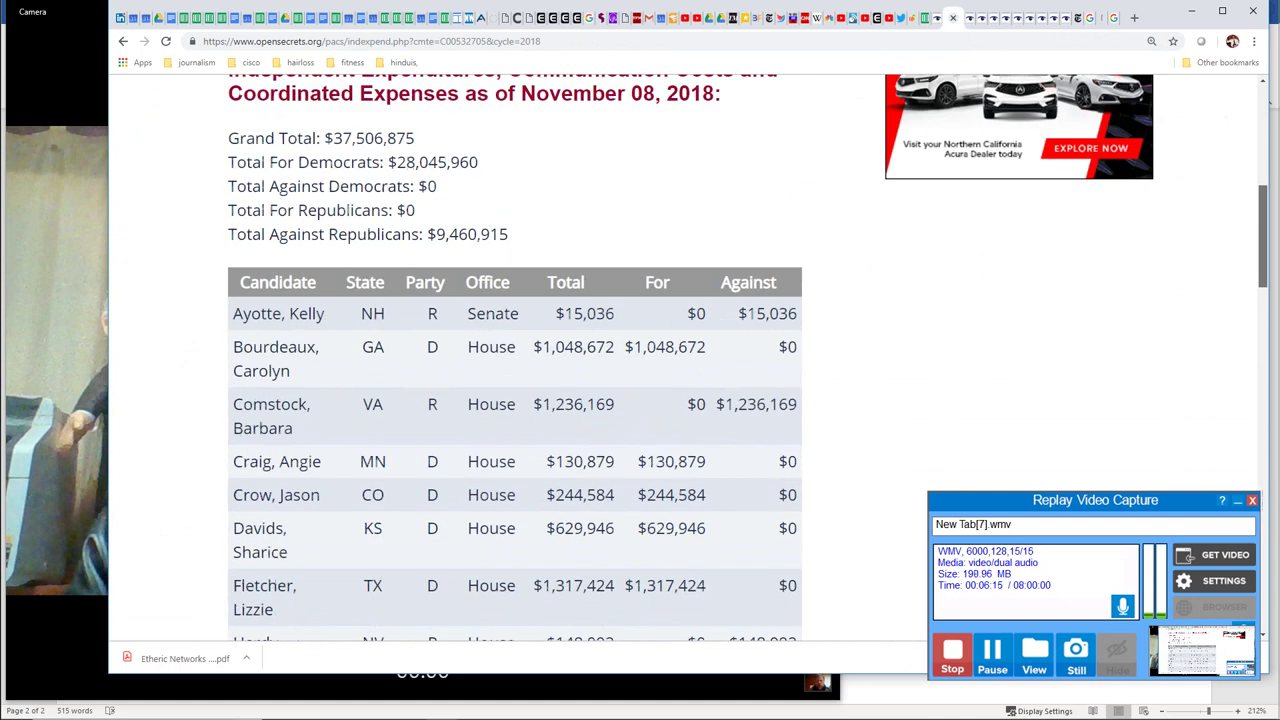
scroll(515, 360, down, 1)
scroll(515, 360, down, 2)
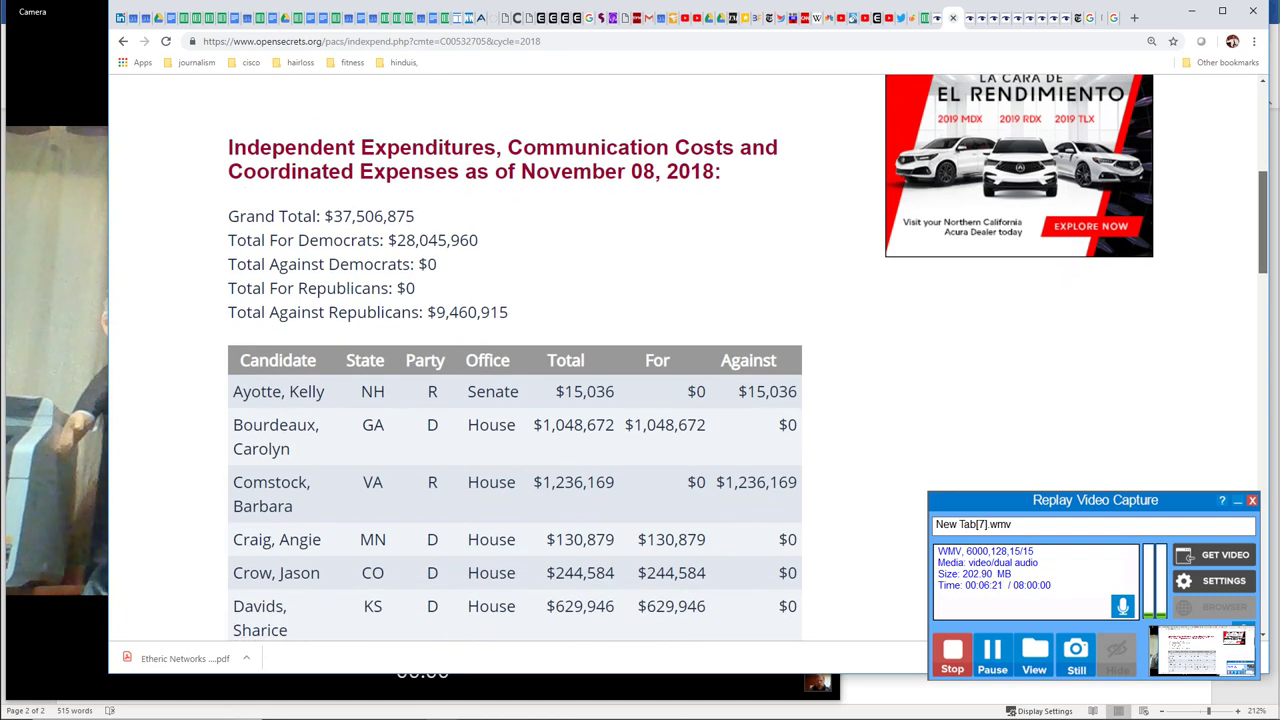
Step: Read through the PAC's candidate amounts for and against, from Ayotte down past Underwood
scroll(515, 360, down, 1)
scroll(515, 360, down, 3)
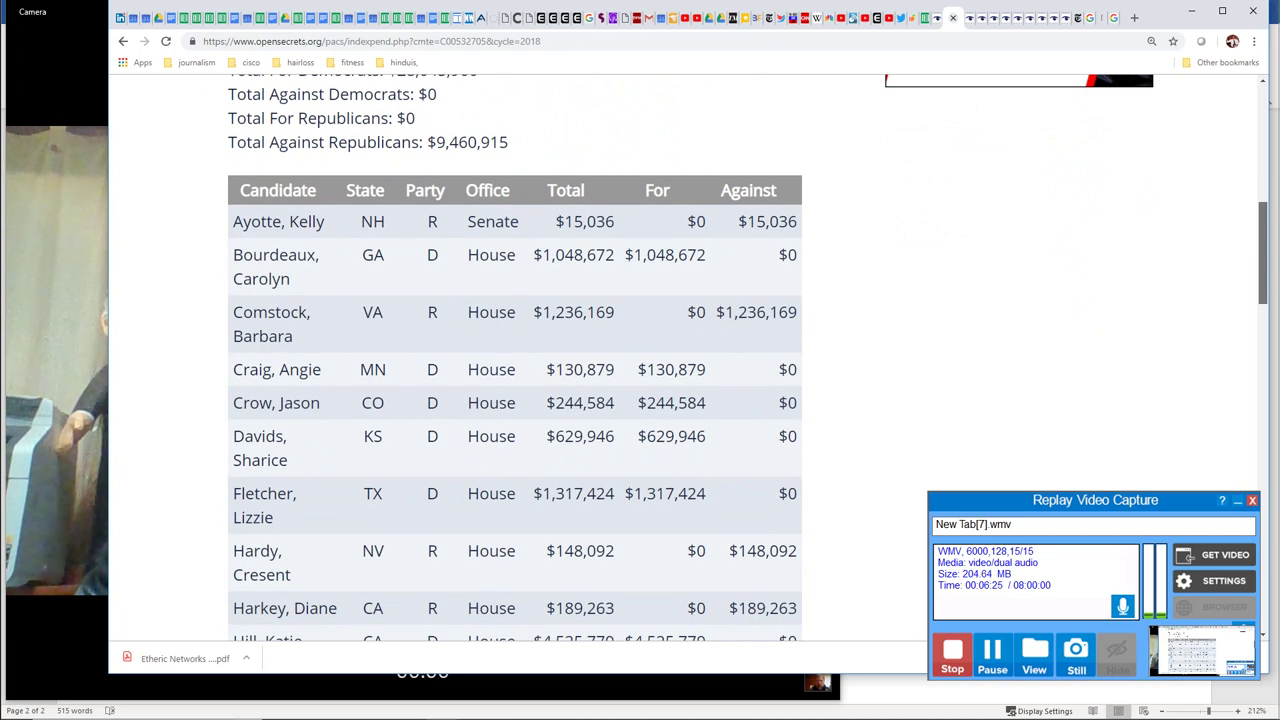
scroll(515, 360, down, 3)
scroll(515, 360, down, 3)
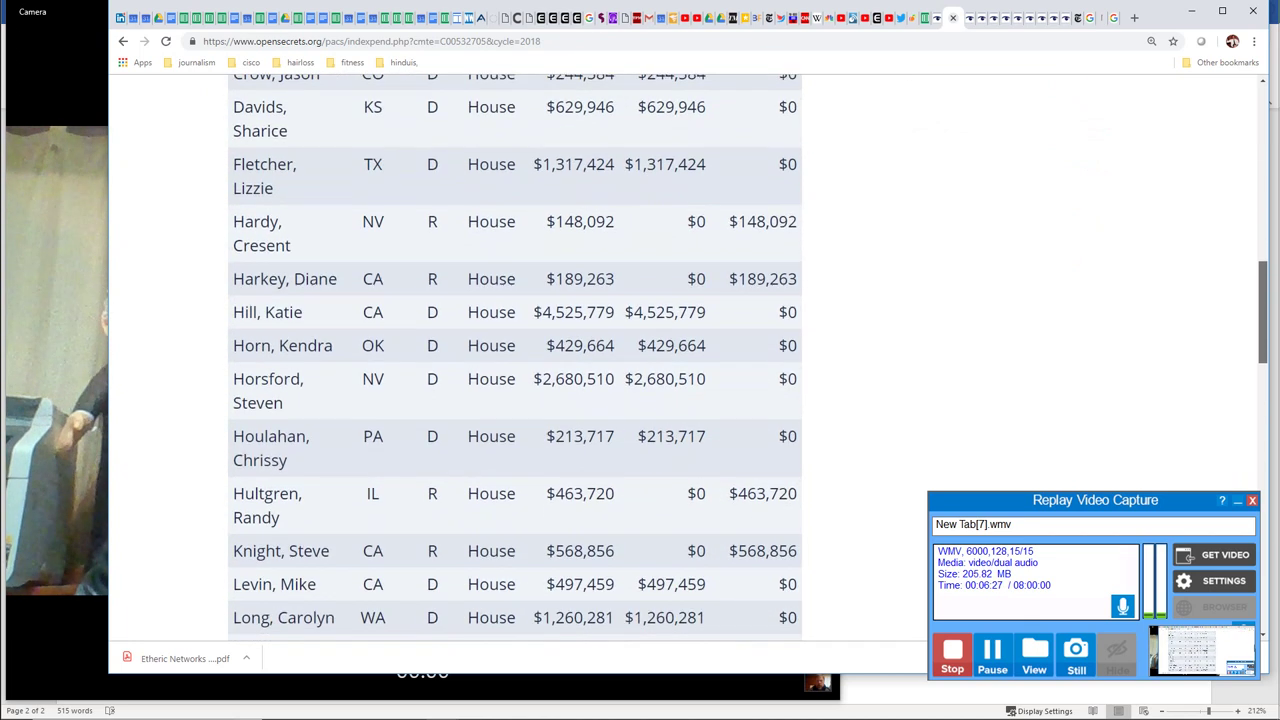
scroll(515, 360, up, 3)
scroll(515, 360, down, 1)
scroll(515, 360, down, 9)
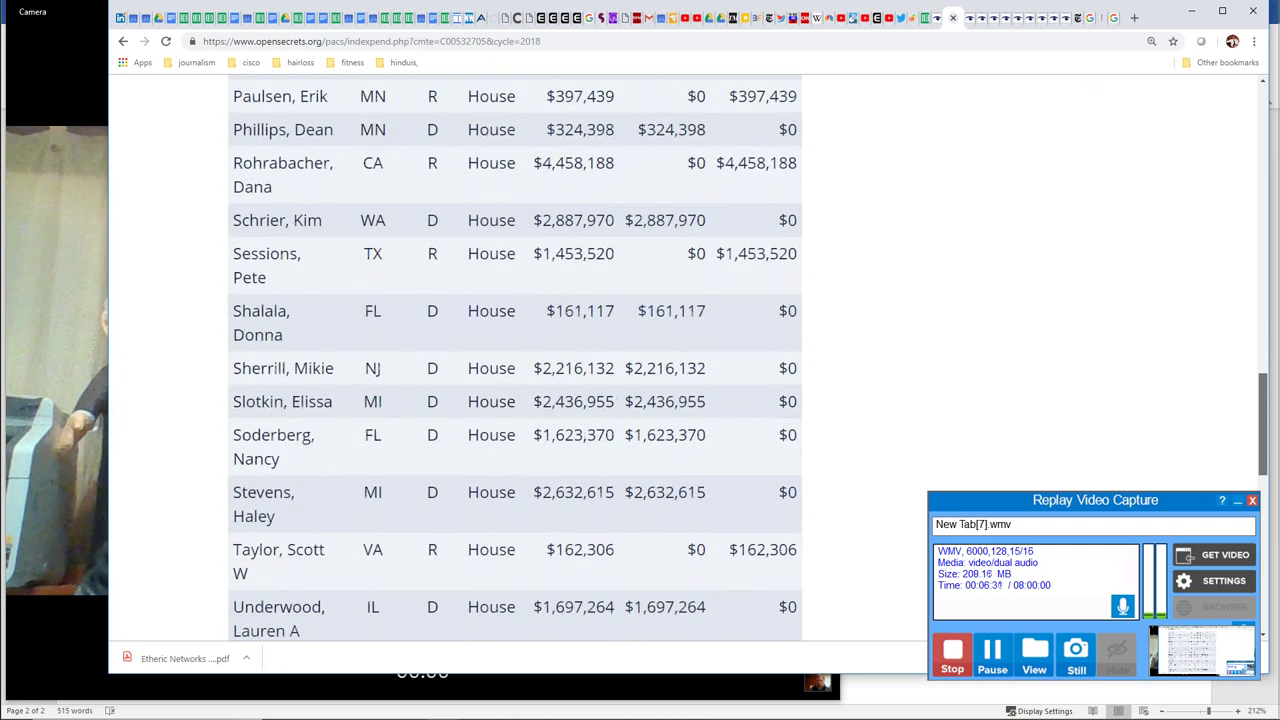
scroll(515, 360, down, 3)
Step: Go back up the expenditures table to the Ayotte row, and recheck the rows from Houlahan to Sherrill
scroll(515, 360, up, 4)
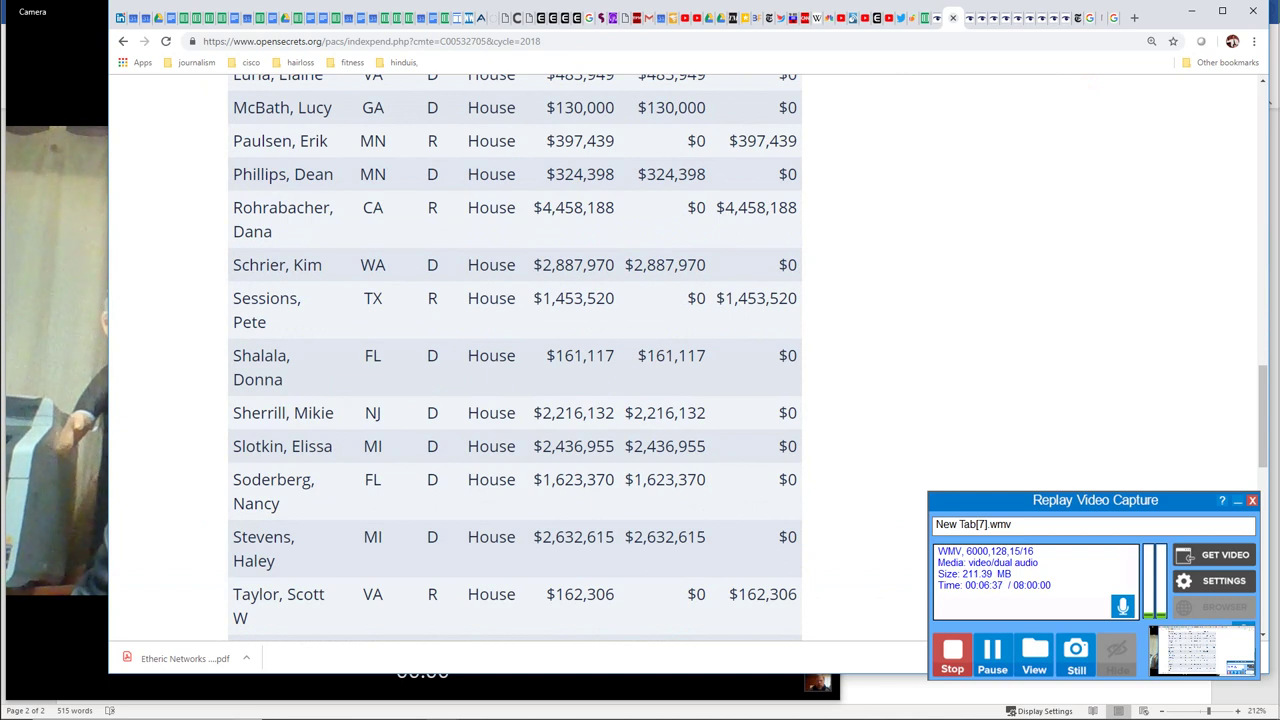
scroll(515, 360, up, 2)
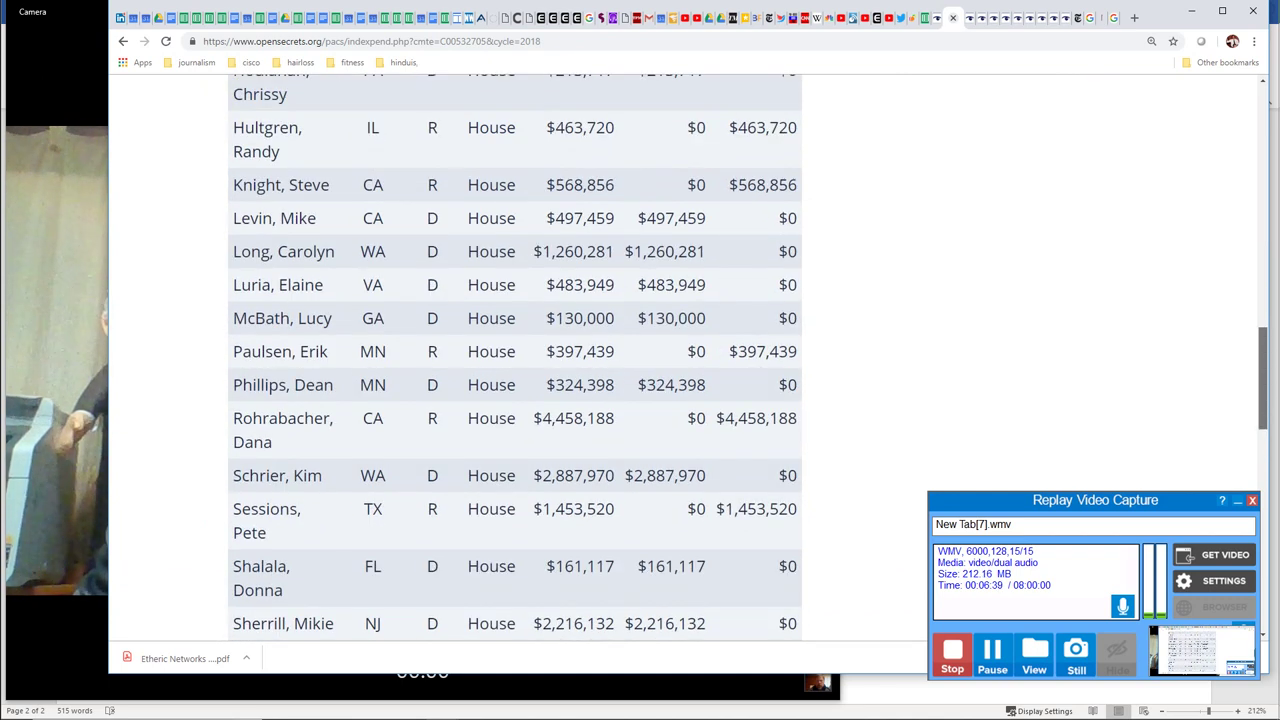
scroll(515, 360, up, 1)
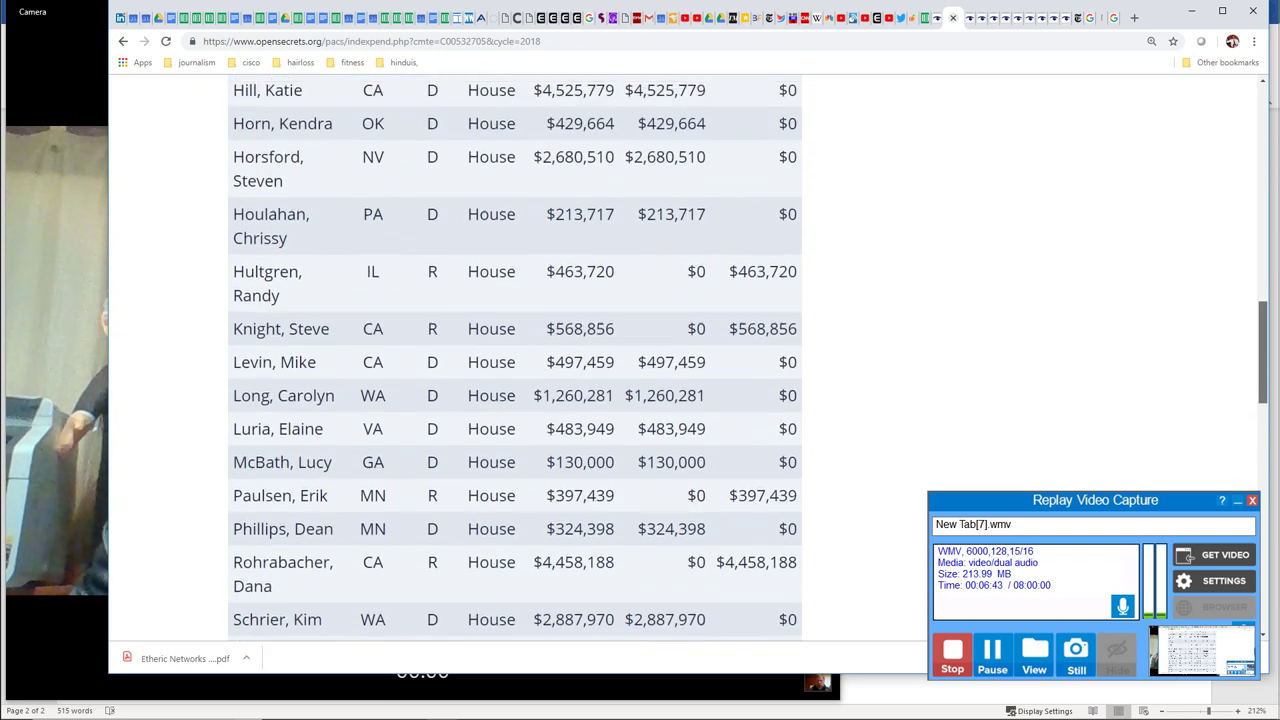
scroll(515, 360, up, 2)
scroll(515, 360, up, 2)
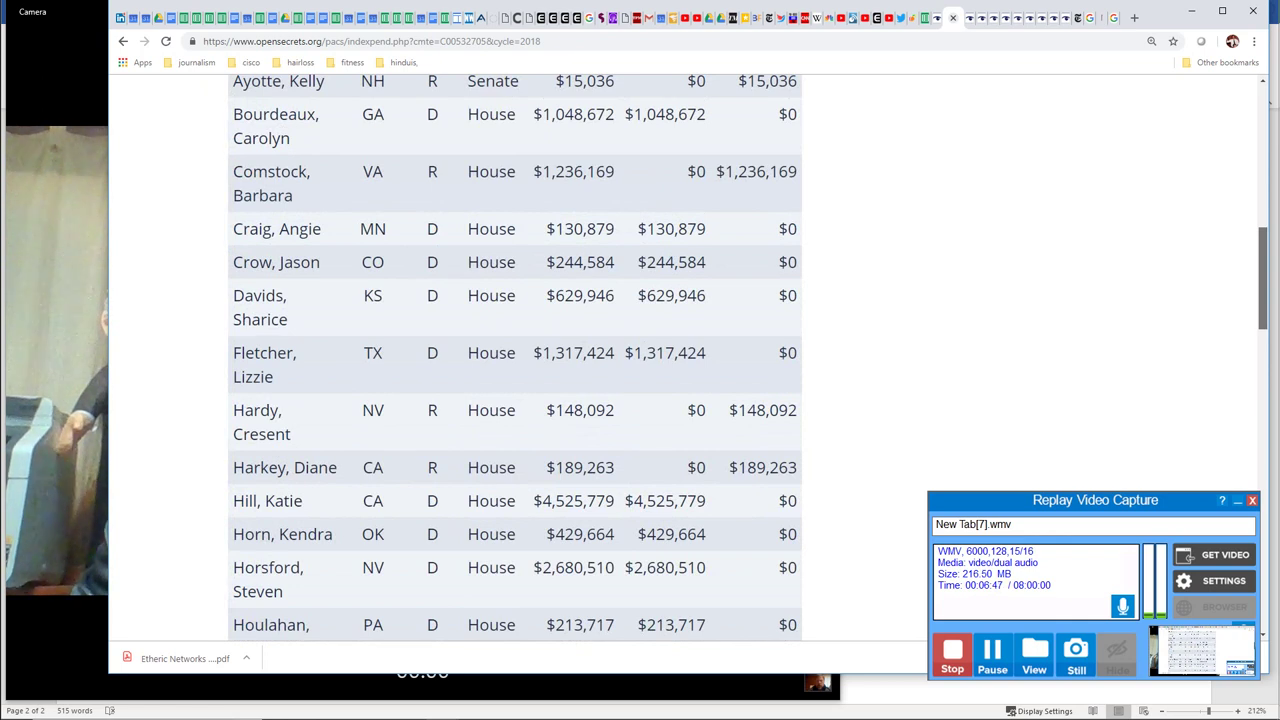
scroll(515, 360, up, 1)
scroll(515, 360, down, 1)
scroll(515, 360, down, 5)
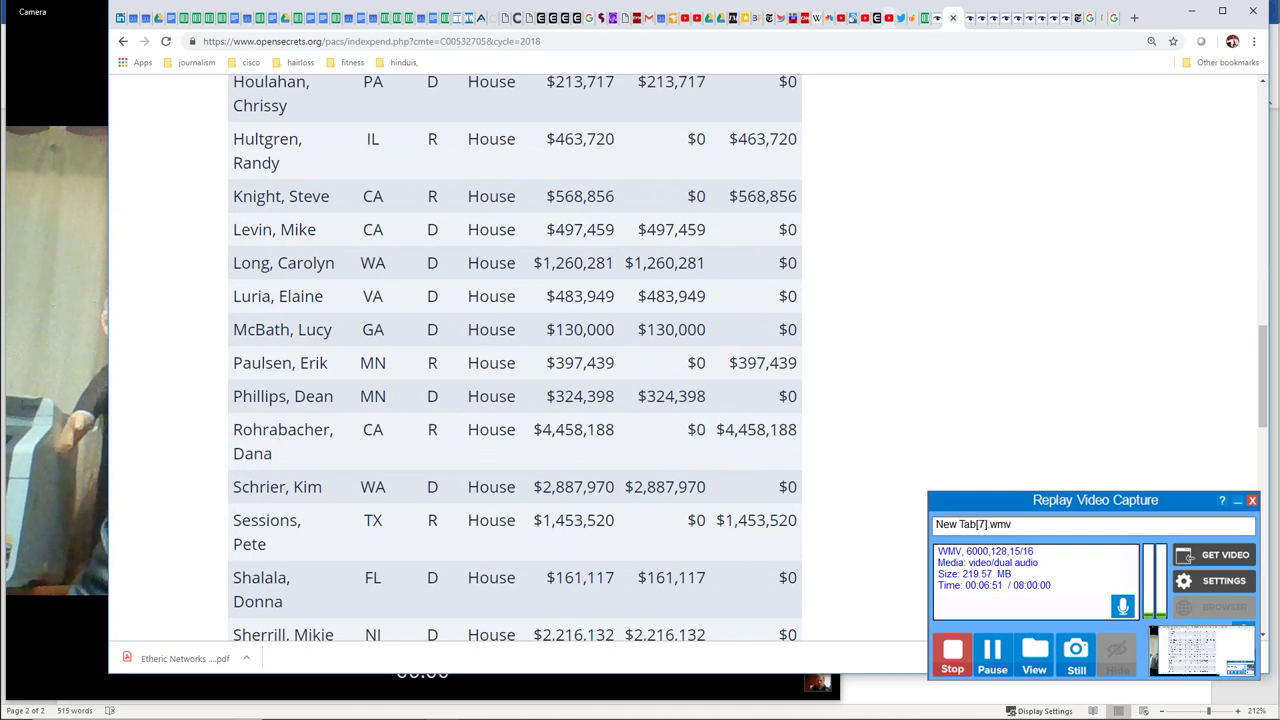
Step: Show the NatSec Democrats sheet of the "Who supports people power in congress" spreadsheet, and go to its last District entry
click(924, 17)
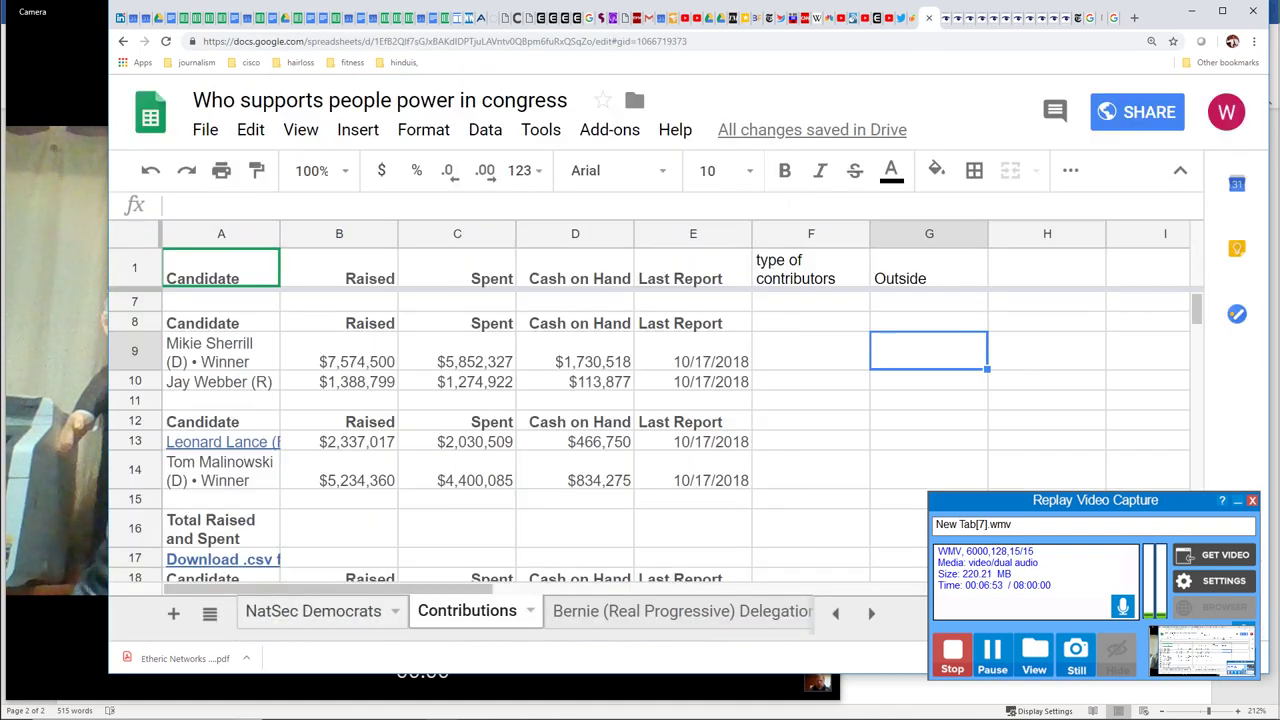
click(313, 610)
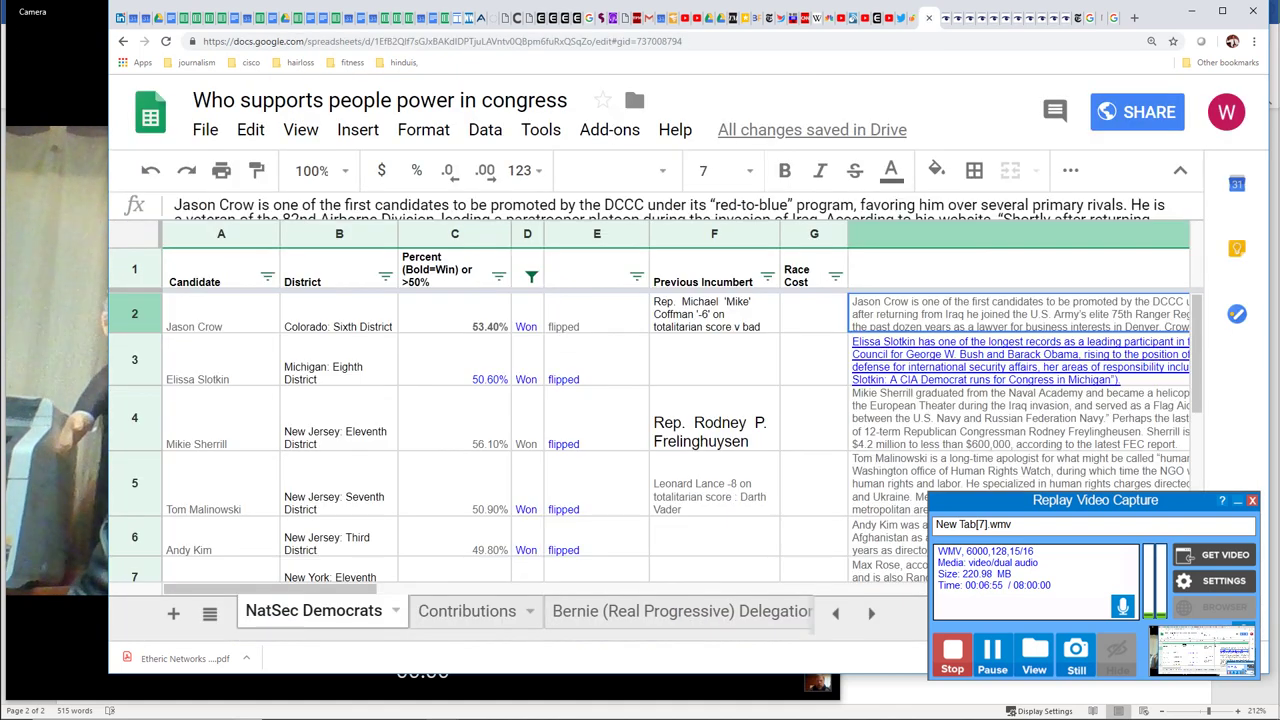
click(338, 359)
key(Down)
key(ctrl+Down)
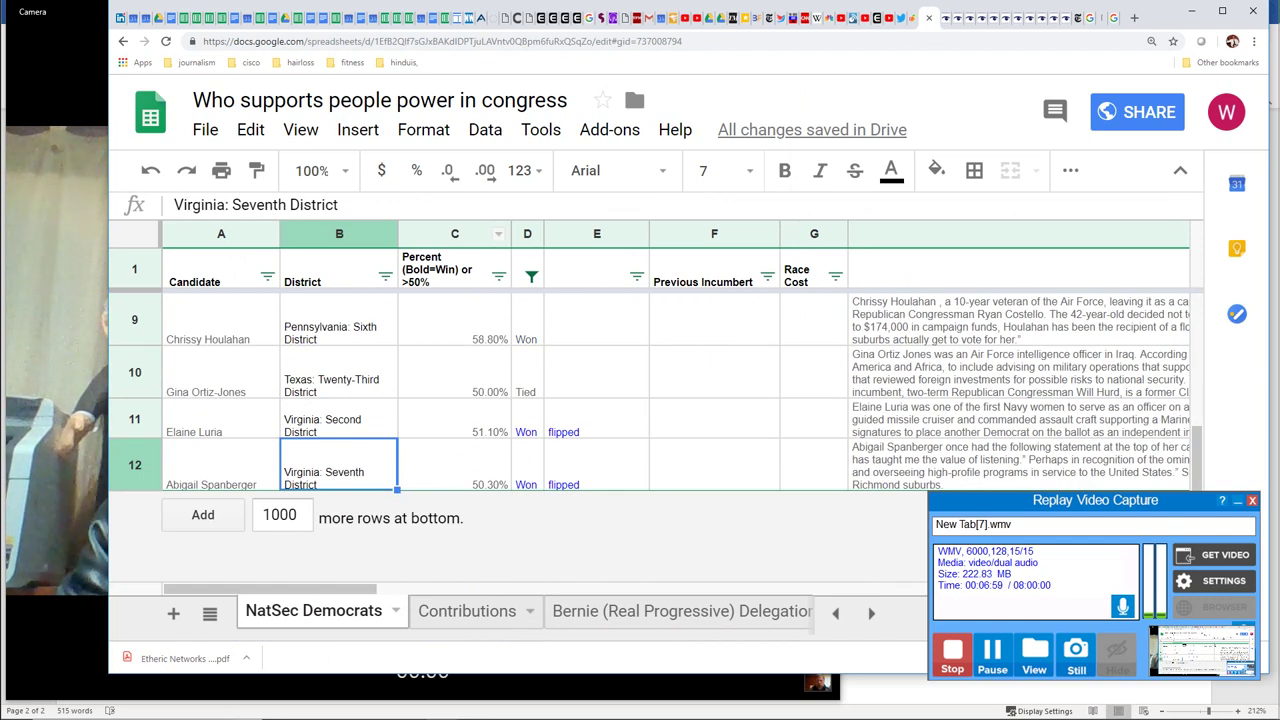
Step: Try to include the blank entries in column D's filter, and return to that column's header cell
click(531, 276)
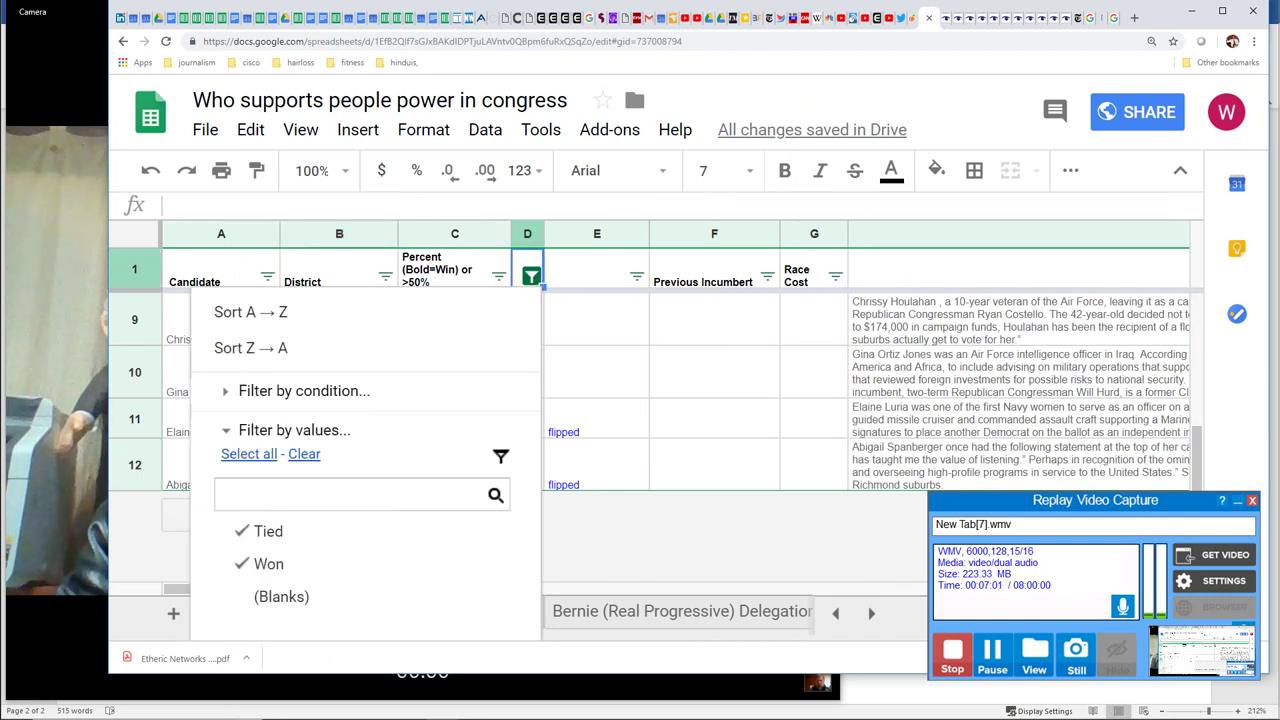
click(268, 596)
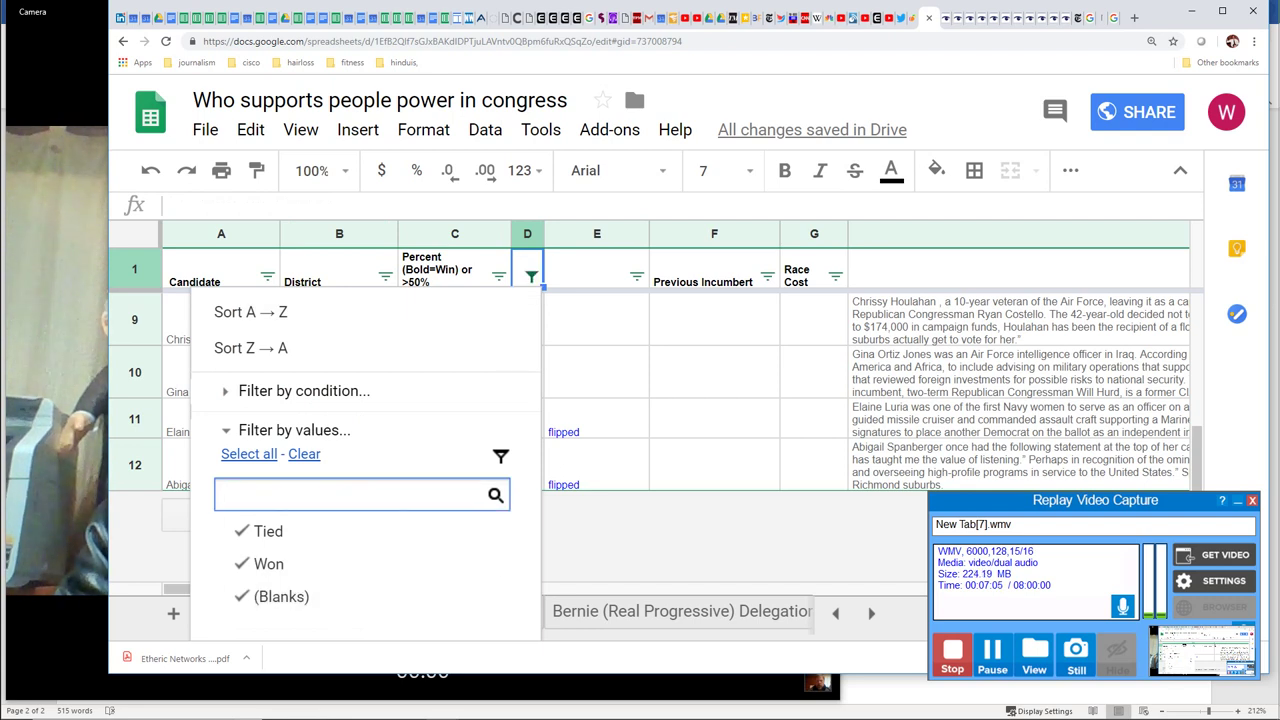
click(714, 371)
key(Down)
key(Down)
key(Up)
key(Up)
key(ctrl+Up)
key(Left)
key(Left)
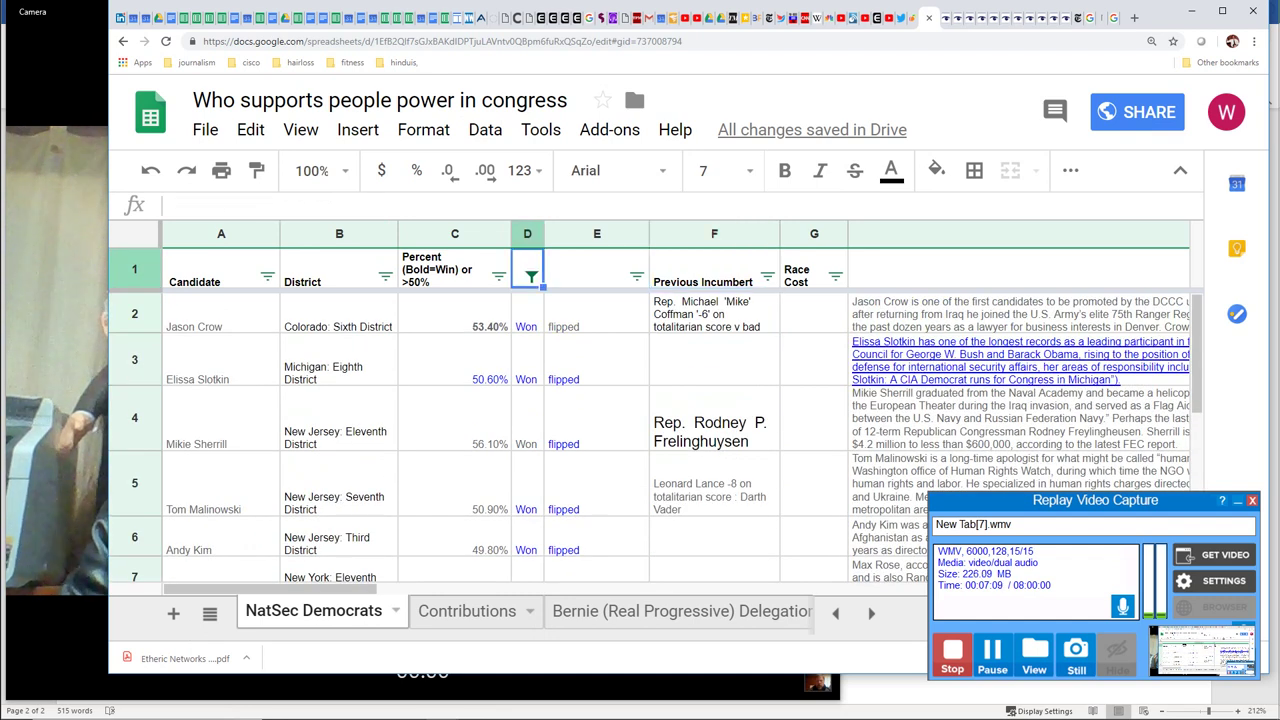
Step: Try to select every value in column D's filter, including Tied, Won and (Blanks)
key(ctrl+alt+r)
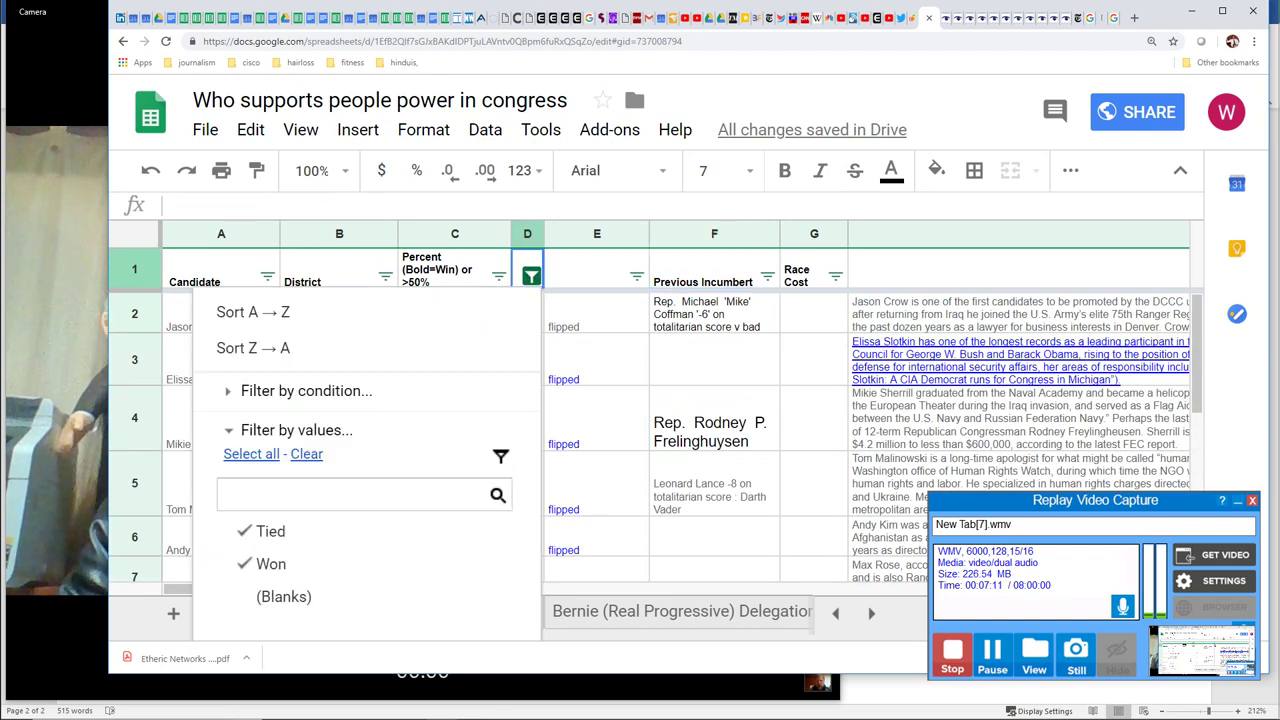
key(Down)
key(space)
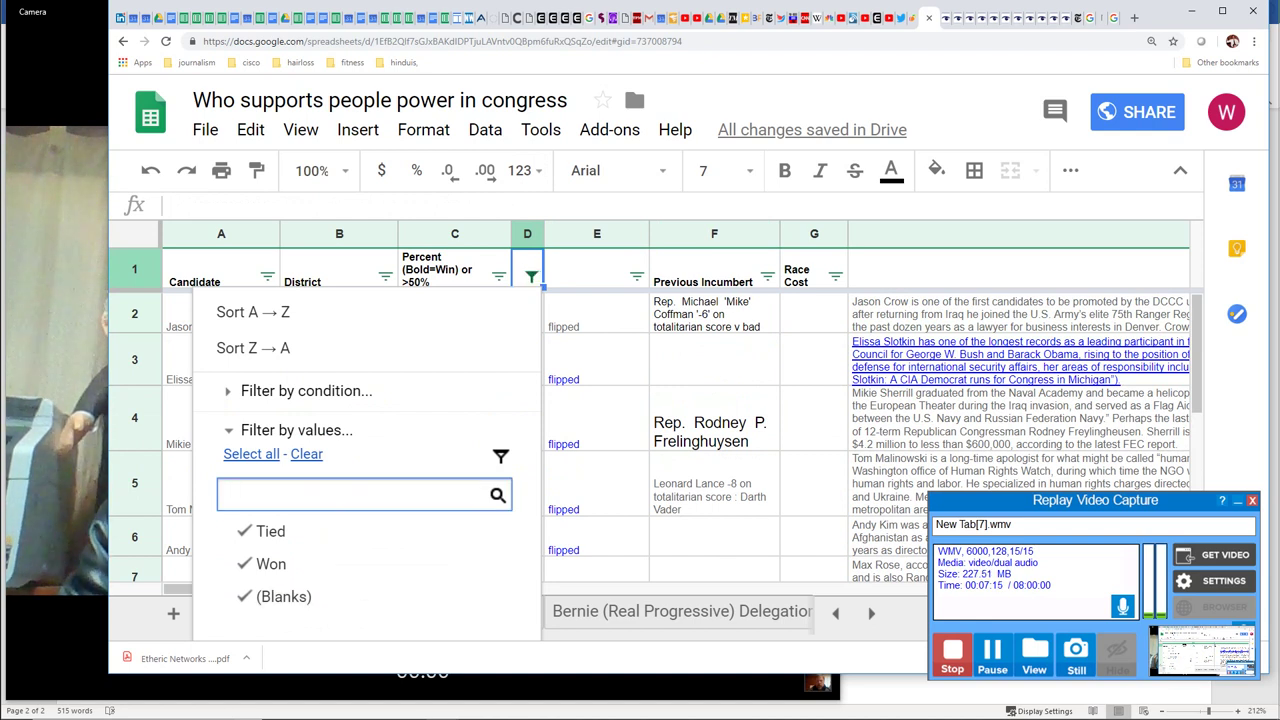
click(251, 454)
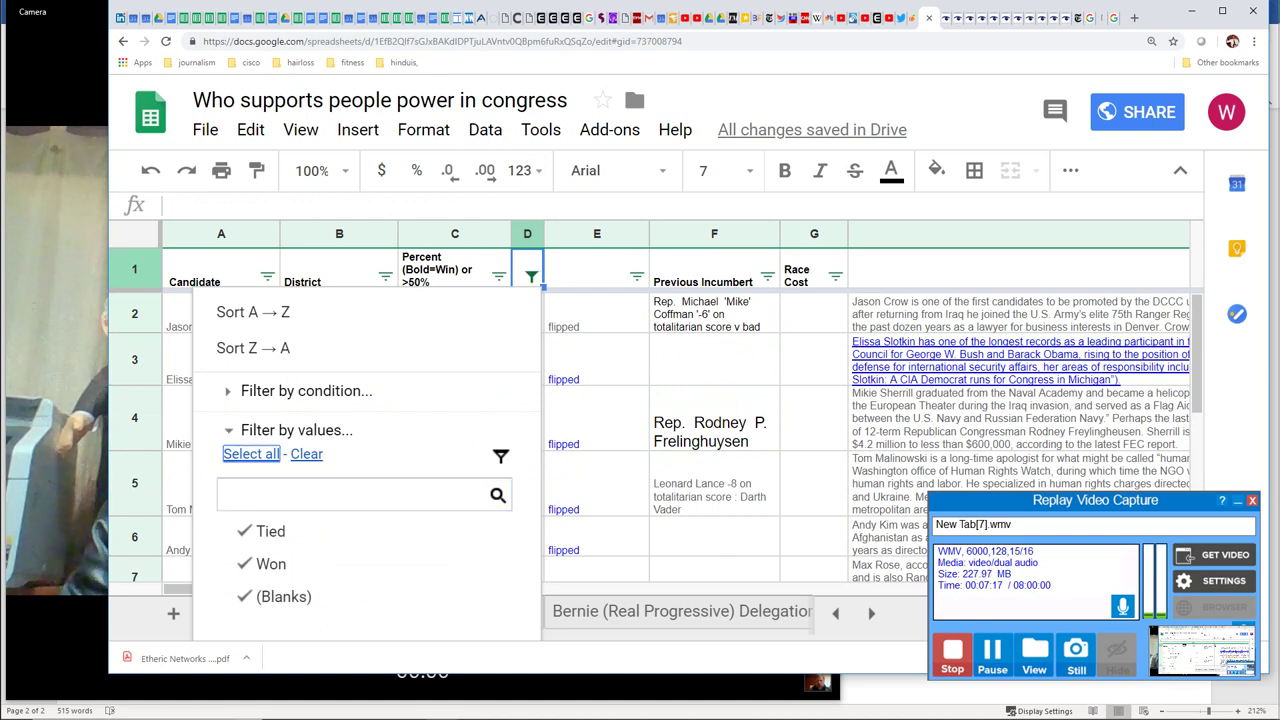
click(596, 268)
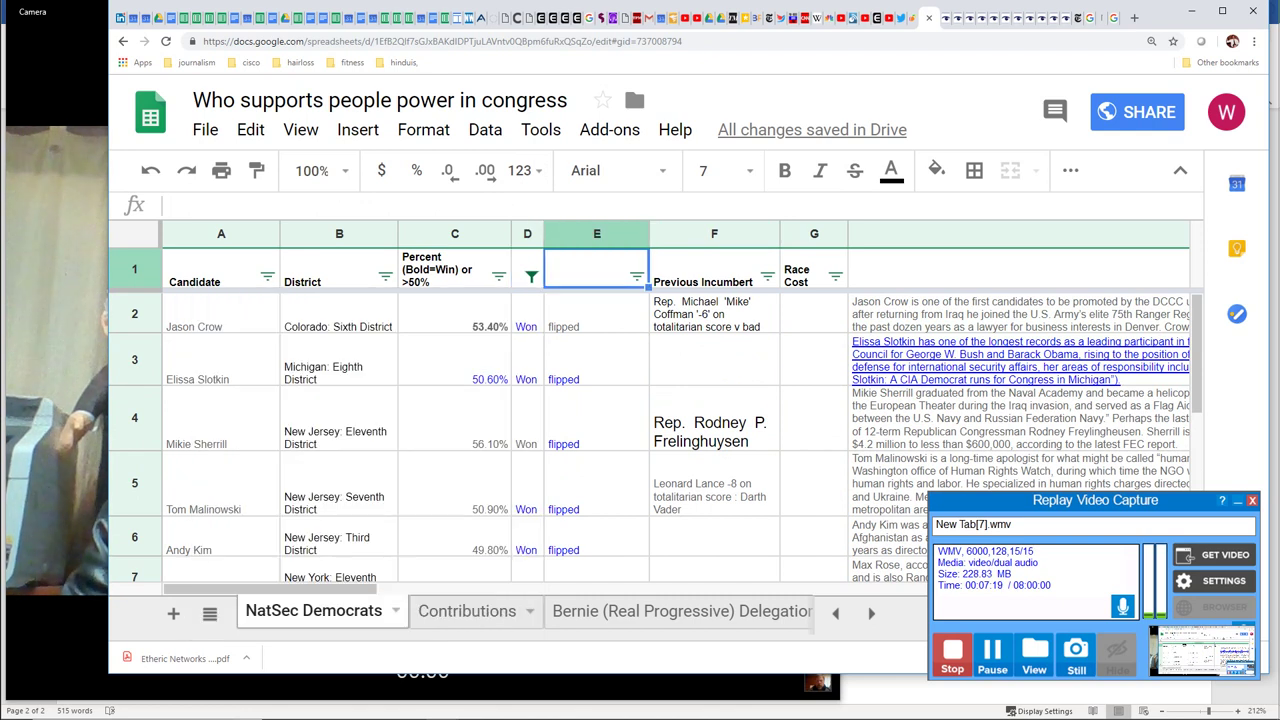
Step: Look through column E of the NatSec Democrats sheet row by row, down to the last candidate
key(Down)
key(Down)
key(Down)
key(Down)
key(Down)
key(Down)
key(Down)
key(Down)
key(Down)
key(Down)
key(Down)
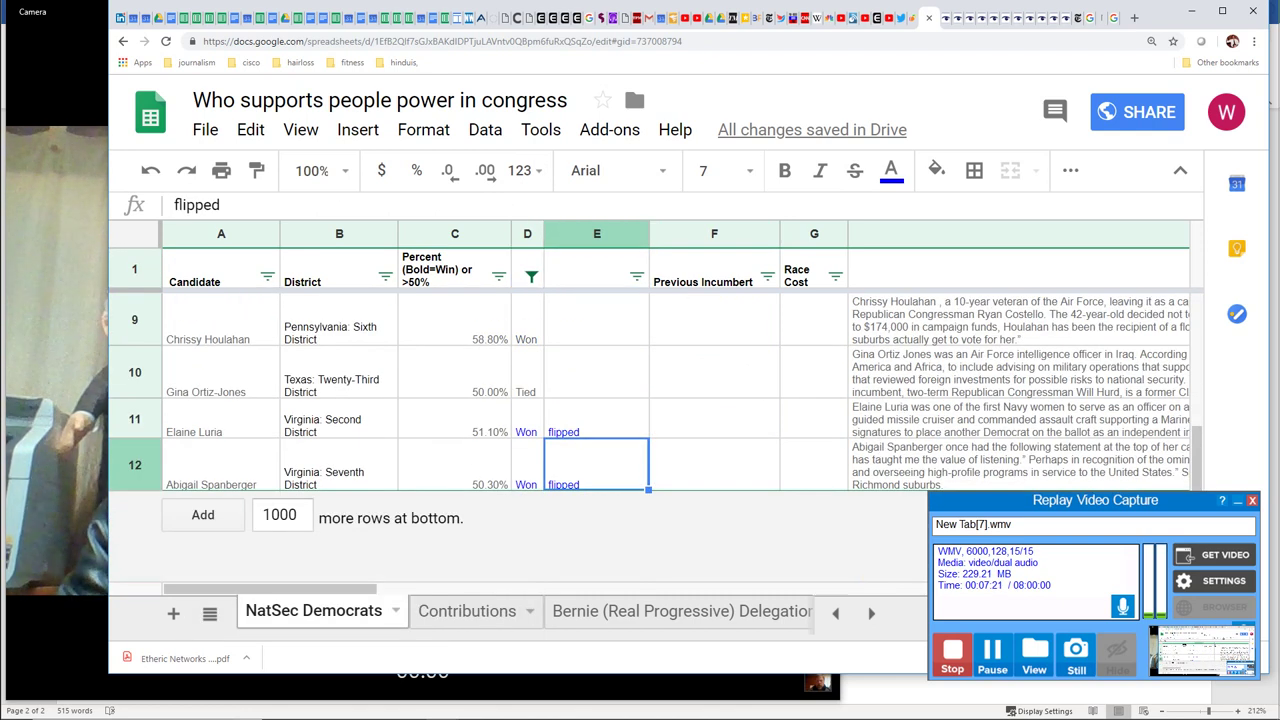
Step: Try to reset column D's filter by clearing its values and selecting all of them again
click(531, 276)
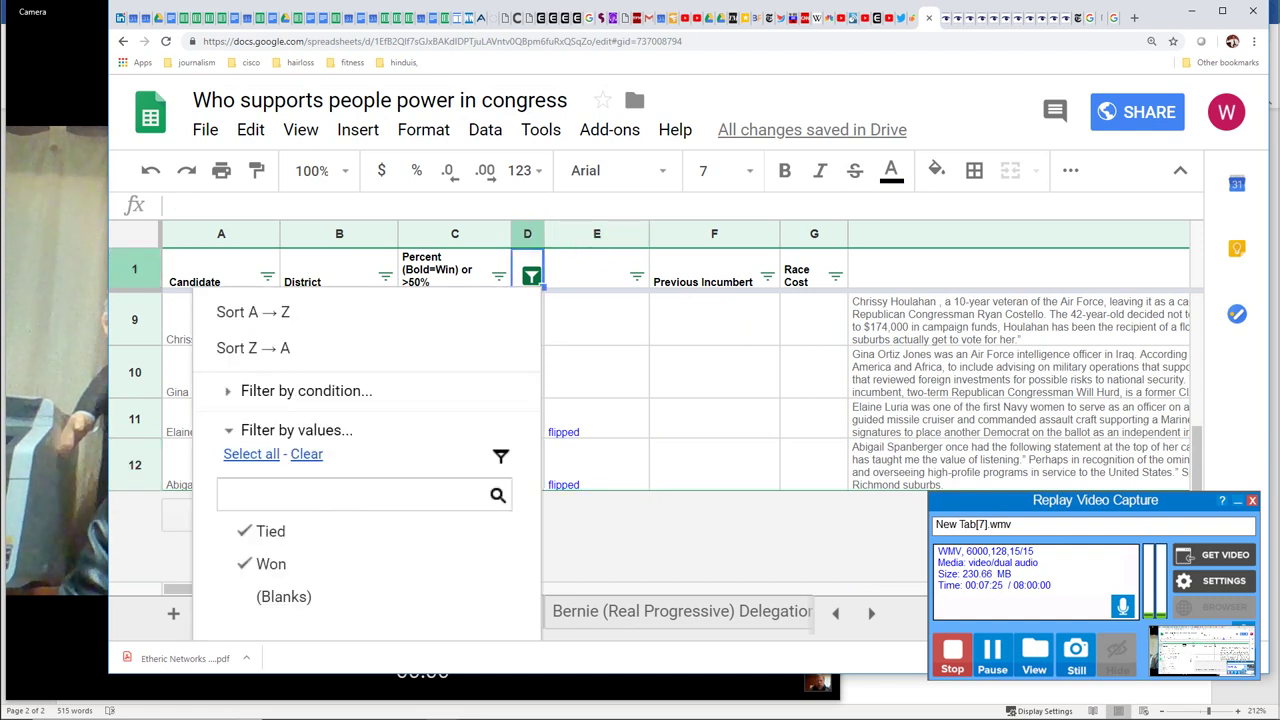
click(271, 564)
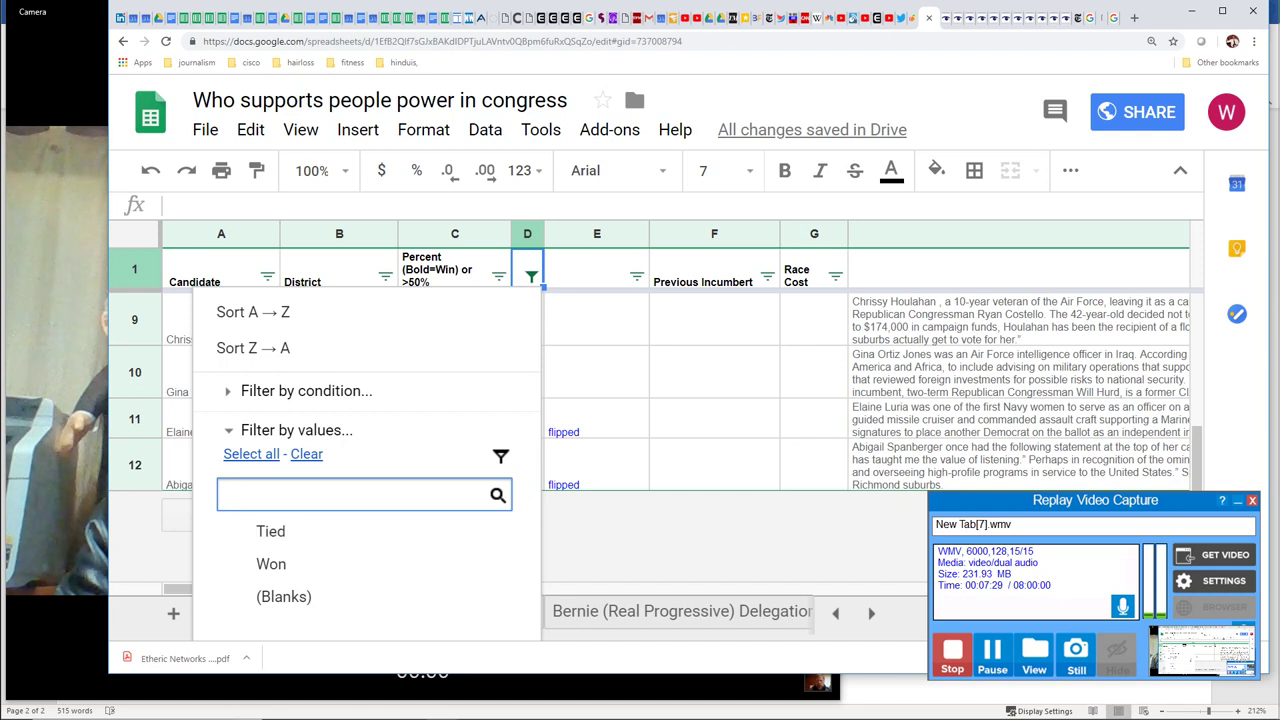
click(596, 371)
click(531, 276)
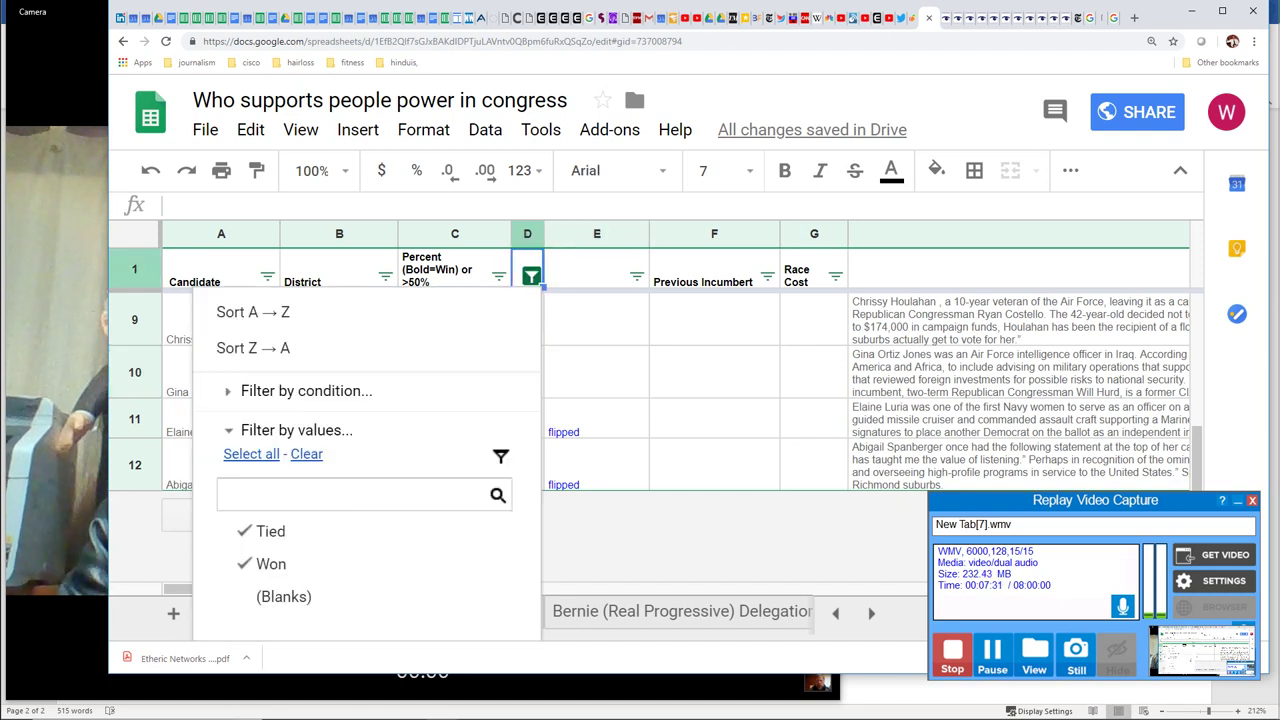
click(306, 454)
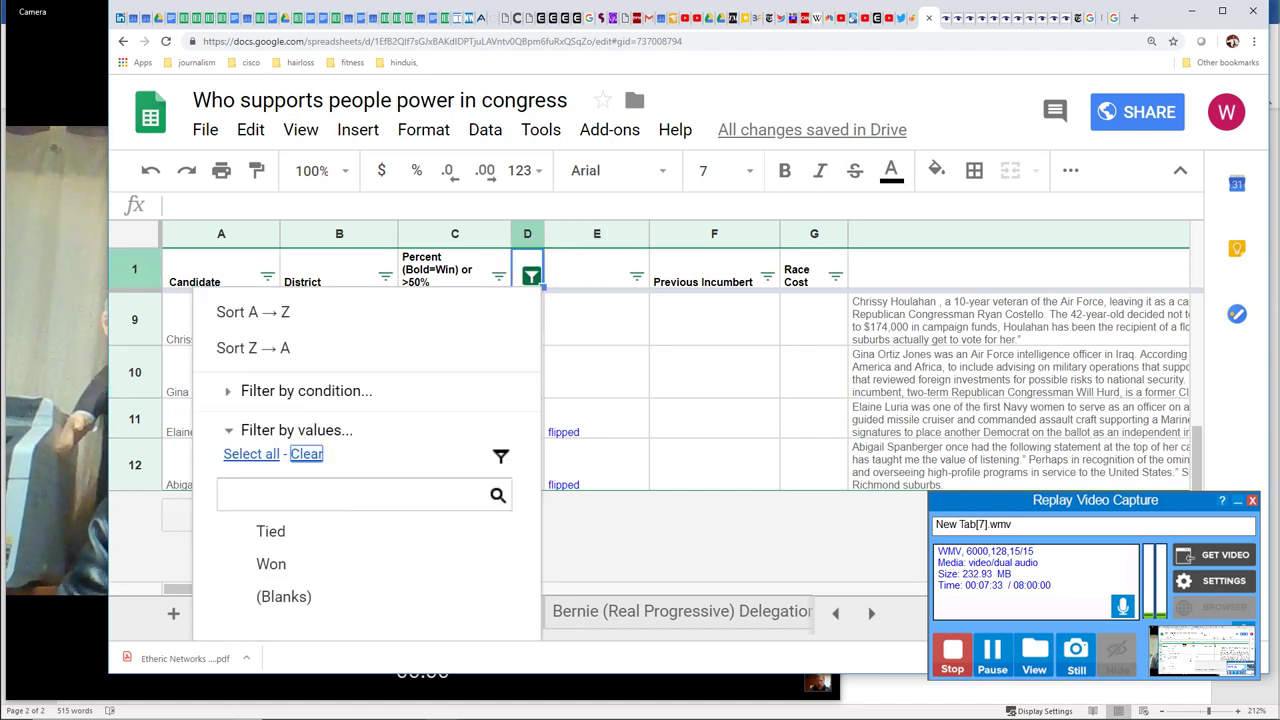
click(251, 454)
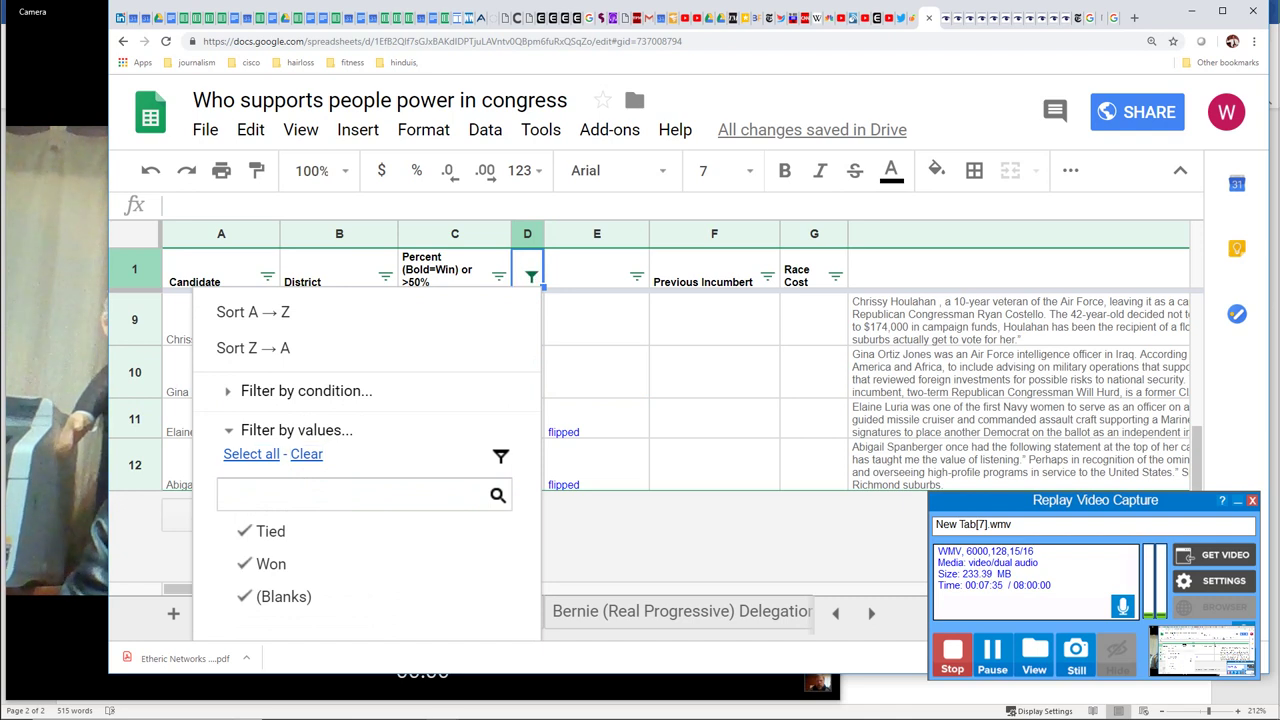
click(596, 319)
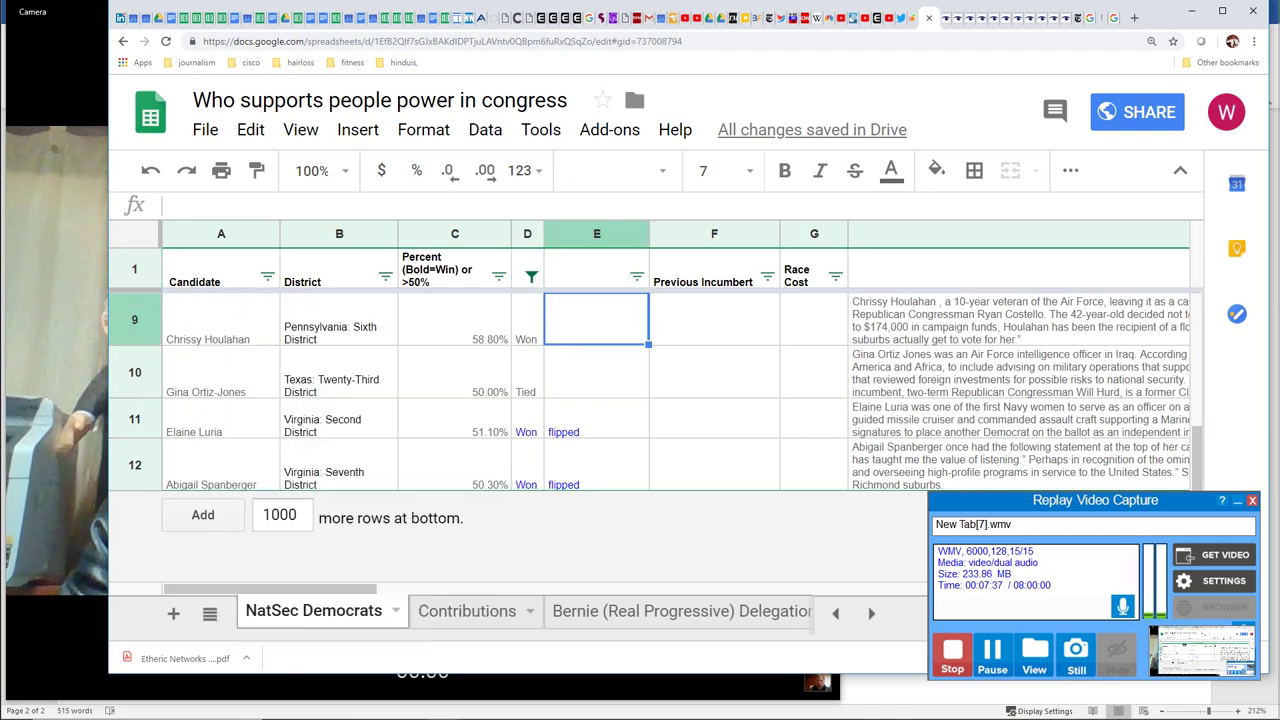
Step: Turn off the filter on the NatSec Democrats sheet so the full candidate list is shown
scroll(596, 400, up, 5)
scroll(596, 400, down, 2)
scroll(596, 400, up, 3)
scroll(596, 400, down, 5)
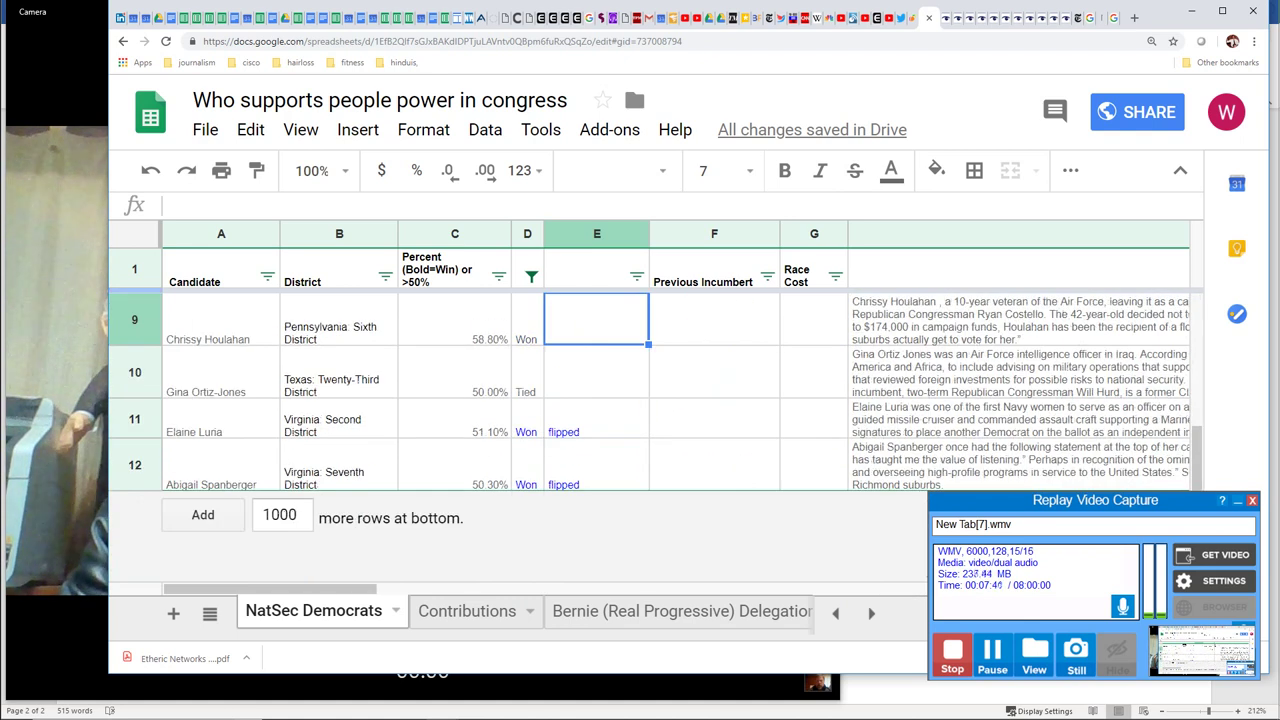
click(485, 130)
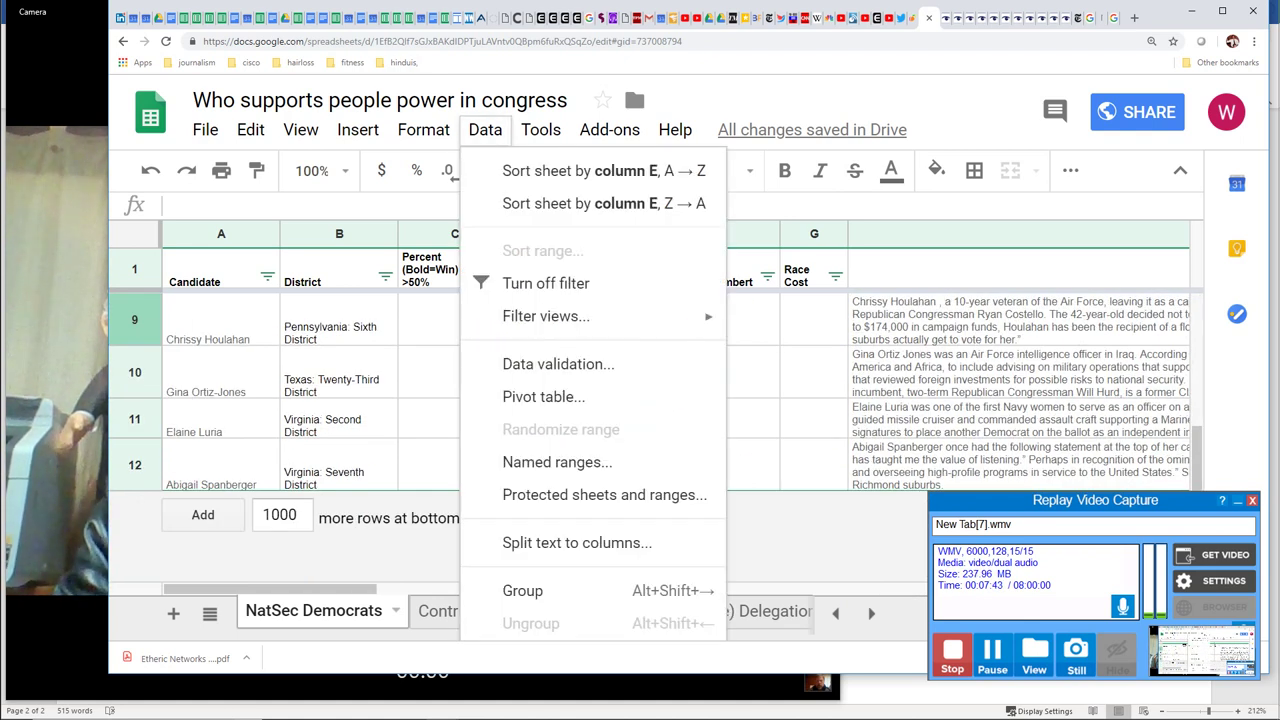
click(545, 283)
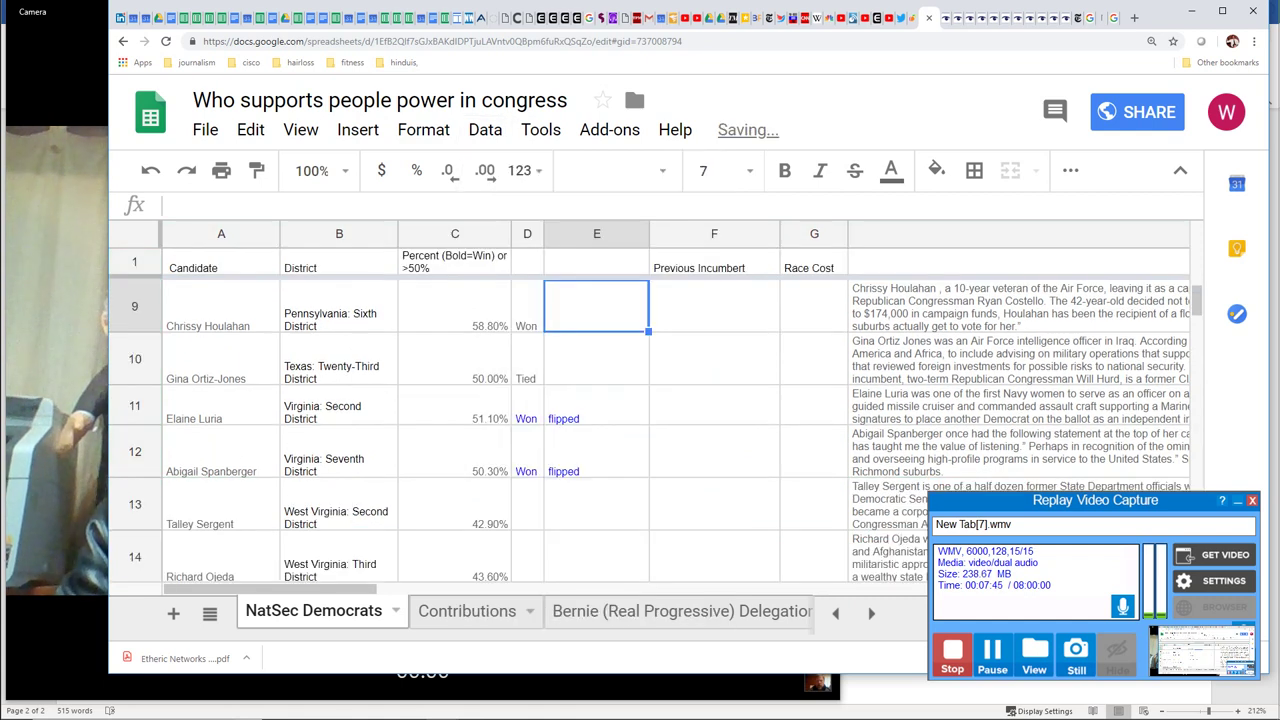
Step: Look down the vote percentages in column C, from the Virginia Second District to the Maryland First District
click(454, 405)
key(Down)
key(Down)
key(Down)
key(Down)
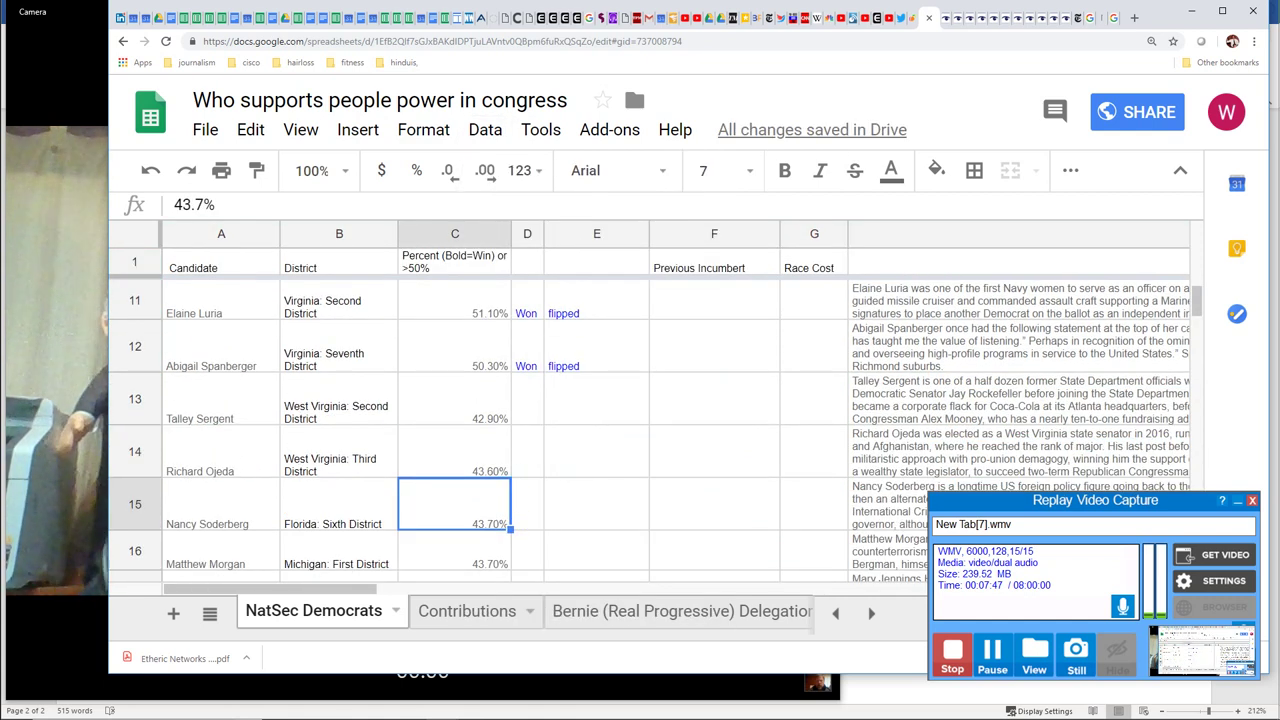
key(Up)
key(Down)
key(Down)
key(Down)
key(Down)
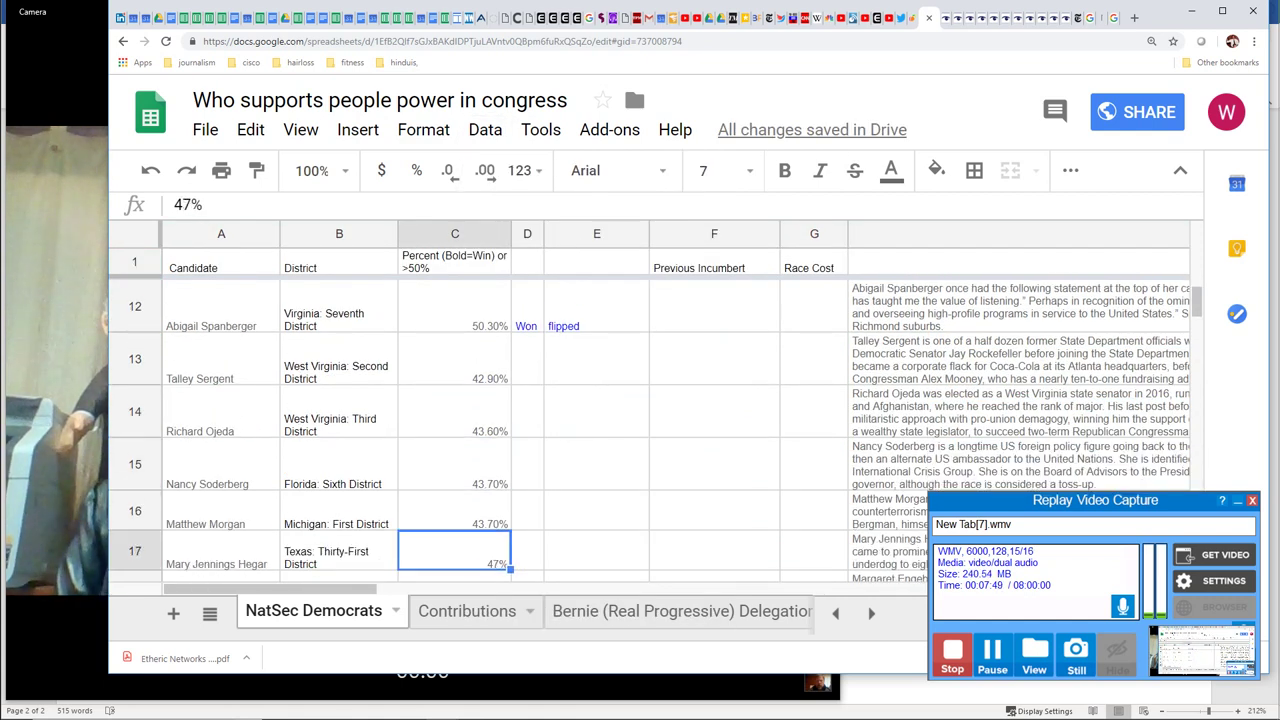
key(Down)
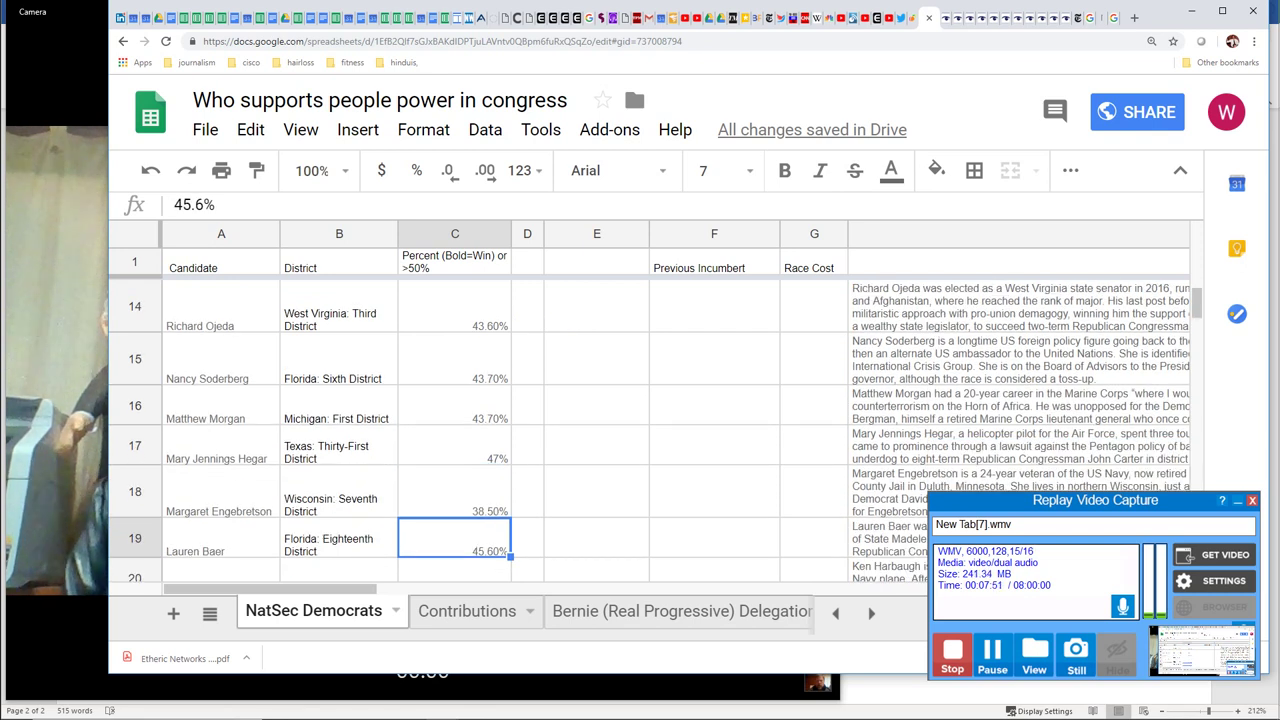
key(Down)
key(Down)
key(Down)
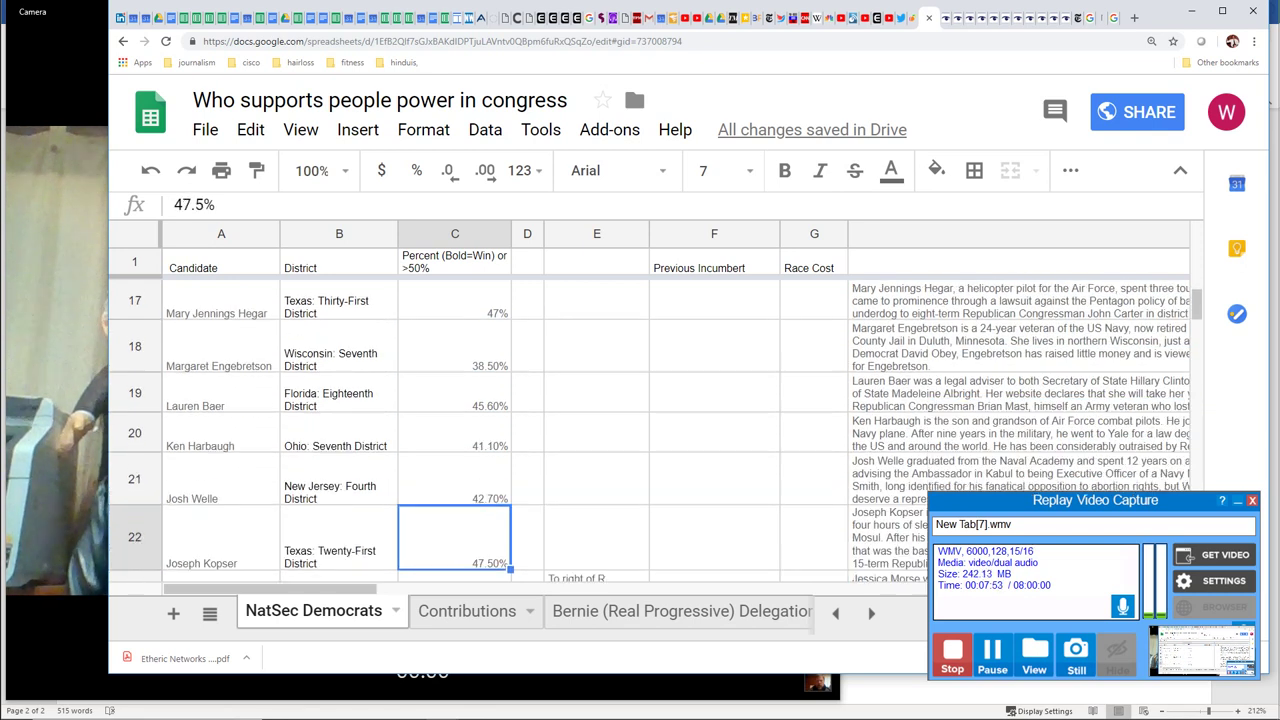
key(Down)
key(Down)
key(Down)
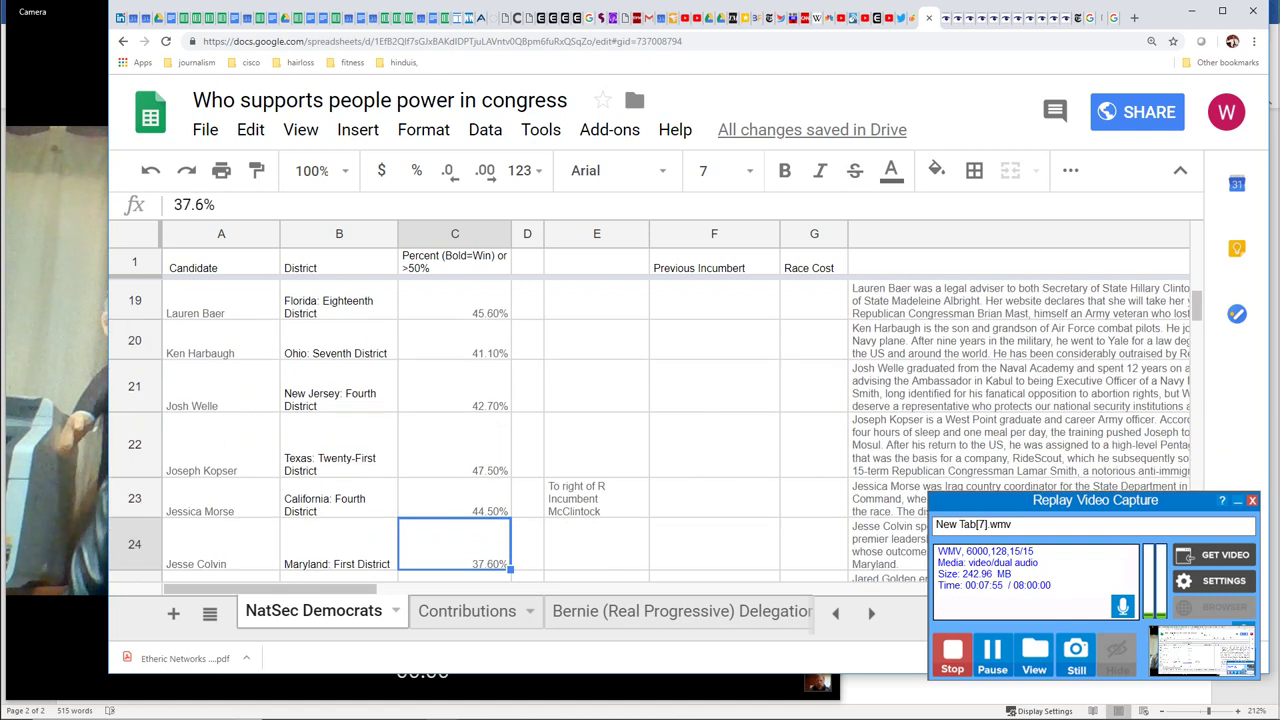
Step: Review column C again from the Maryland row up to the first candidate, and back down to the West Virginia Second District
key(Up)
key(Up)
key(Up)
key(Up)
key(Up)
key(Up)
key(Up)
key(Up)
key(Up)
key(Up)
key(Up)
key(Up)
key(Up)
key(Up)
key(Up)
key(Up)
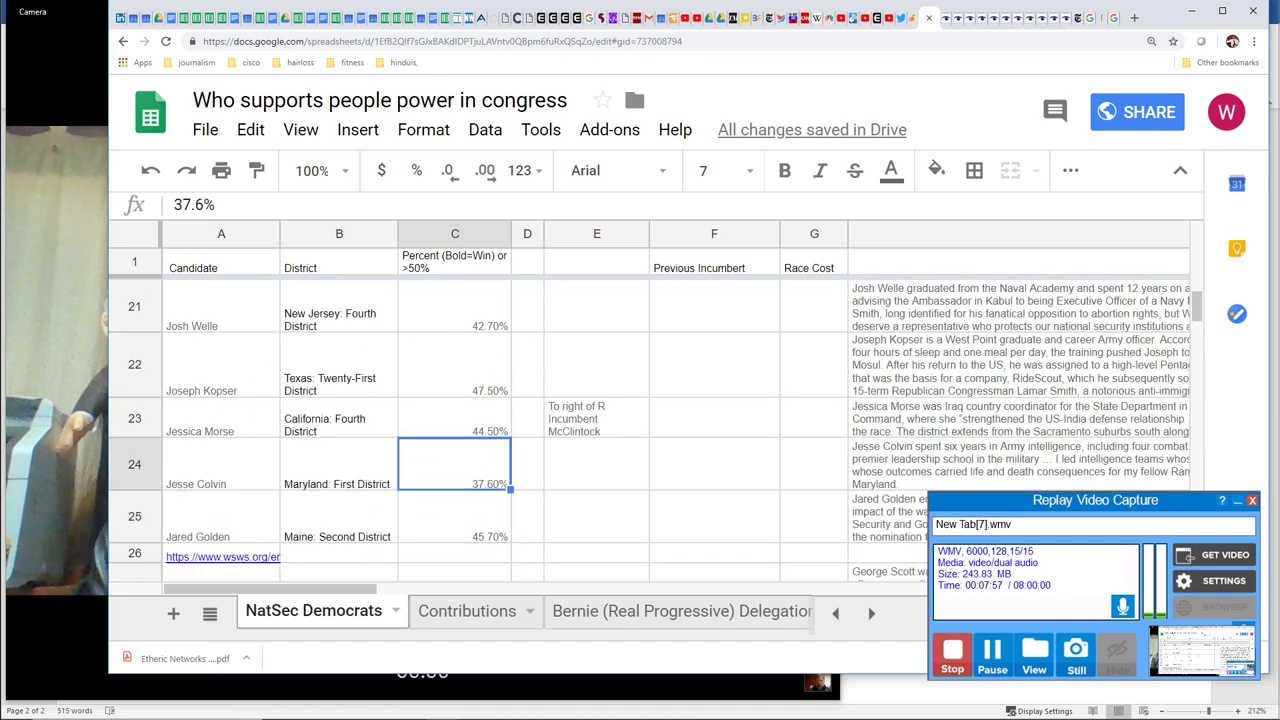
key(Up)
key(Up)
key(Up)
key(Up)
key(Up)
key(Up)
key(Up)
key(Up)
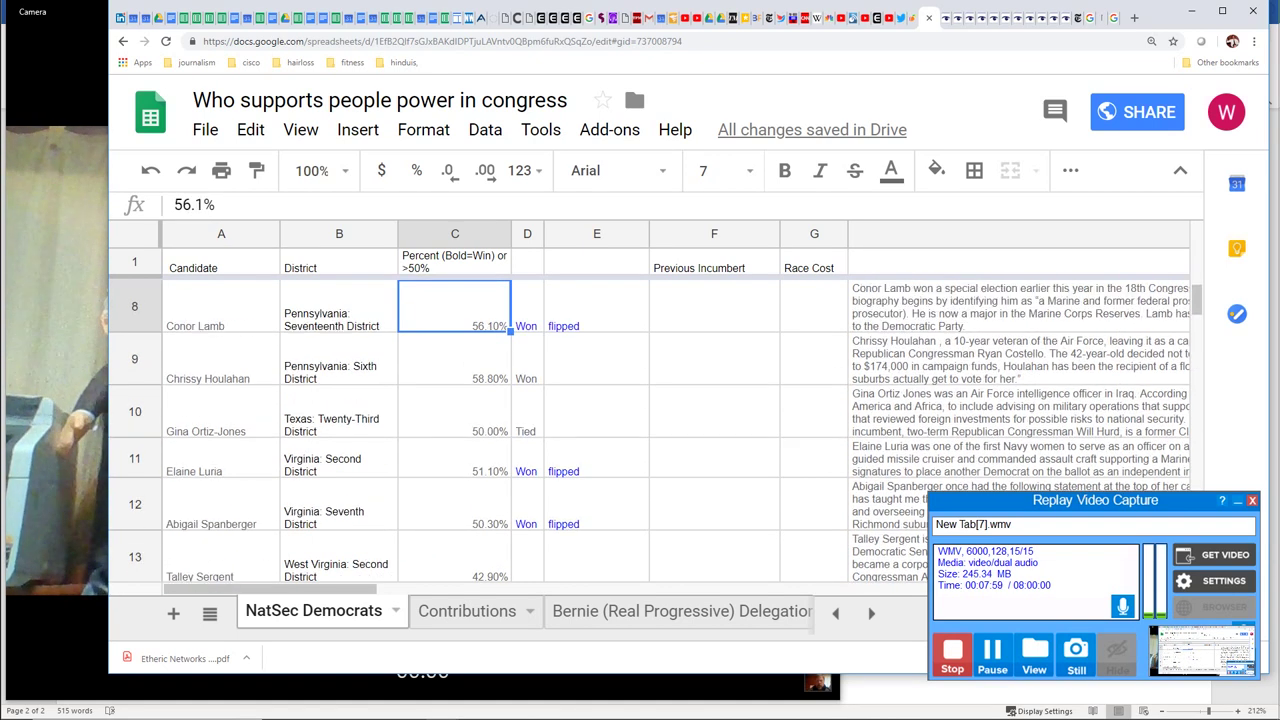
key(Down)
key(Down)
key(Down)
key(Down)
key(Down)
key(Down)
key(Down)
key(Down)
key(Down)
key(Down)
key(Down)
key(Down)
key(Down)
key(Down)
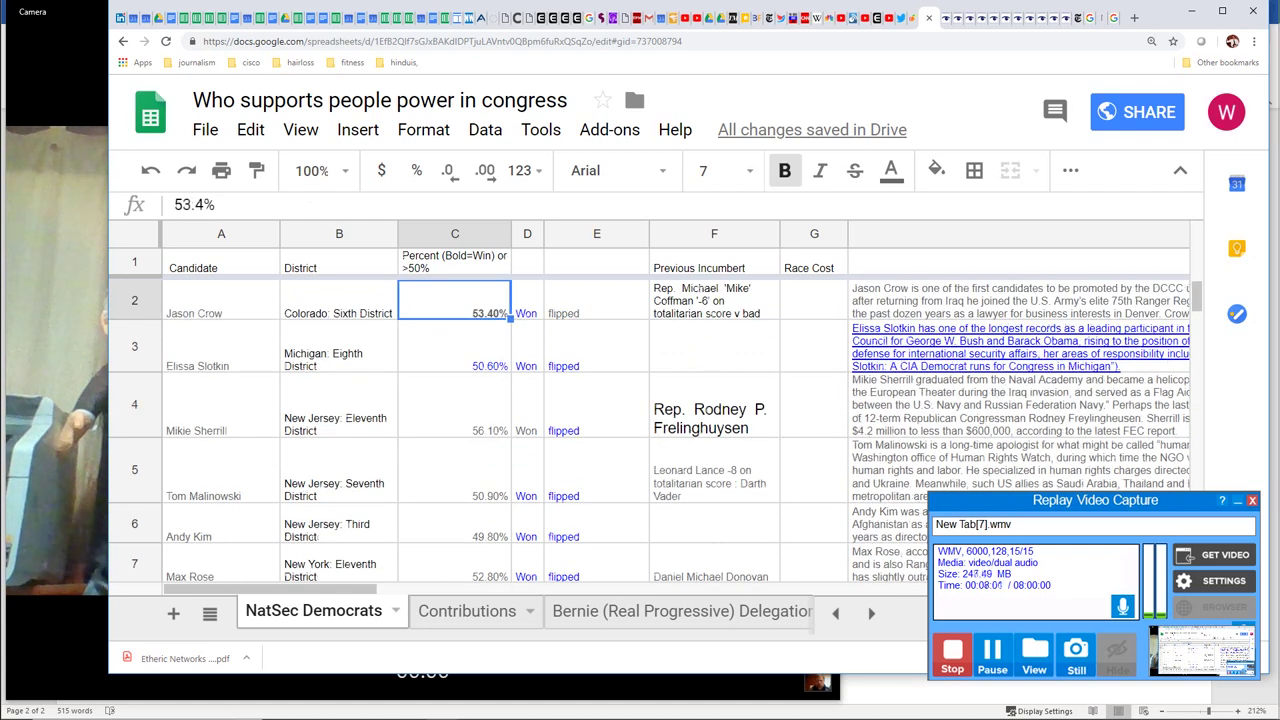
key(Up)
key(Up)
key(Up)
key(Down)
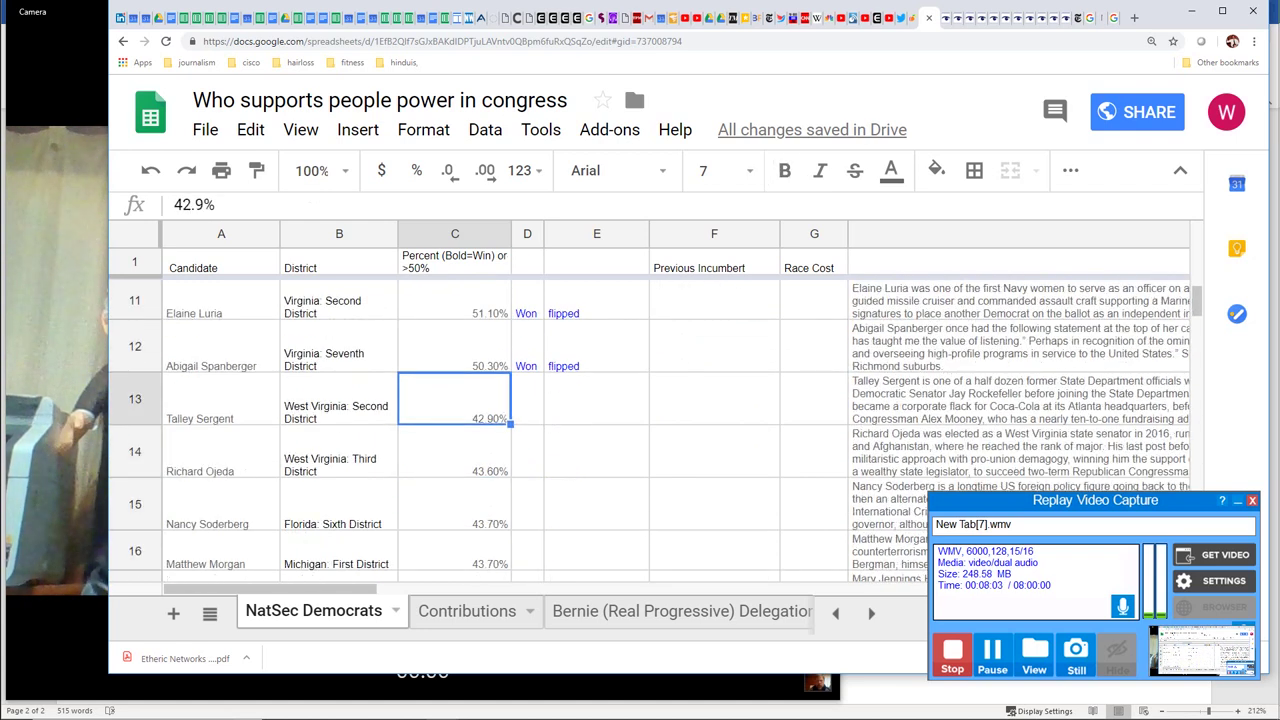
Step: Check the candidate names in column A, and examine Independence USA PAC's 2018 expenditures table on OpenSecrets down to Scott Taylor
key(Left)
key(Left)
key(Up)
key(Up)
key(Up)
key(Up)
key(Down)
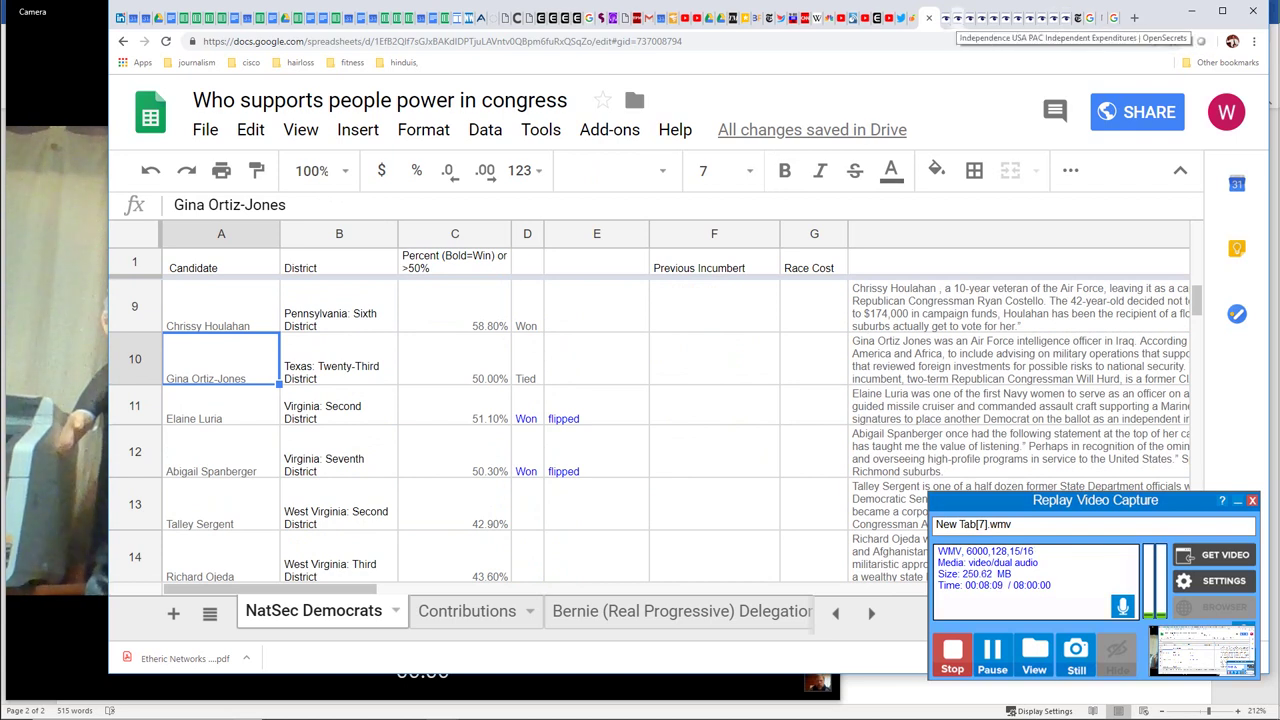
click(946, 18)
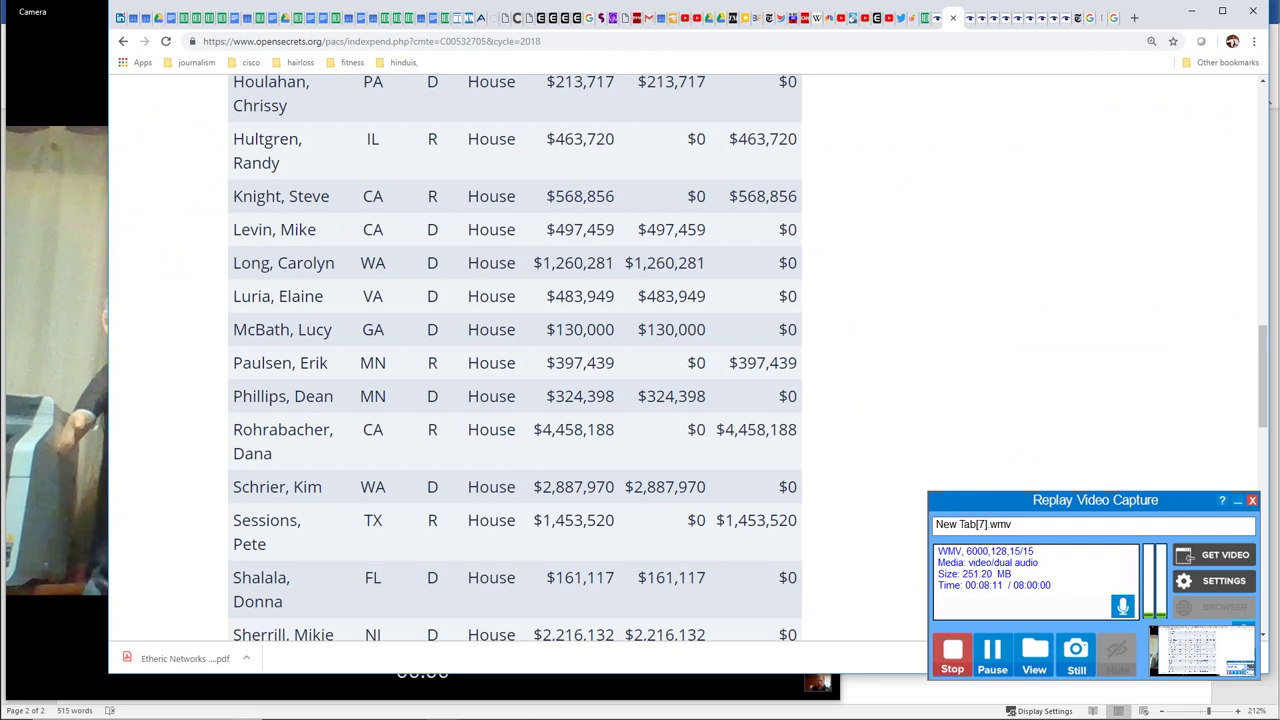
scroll(515, 360, down, 3)
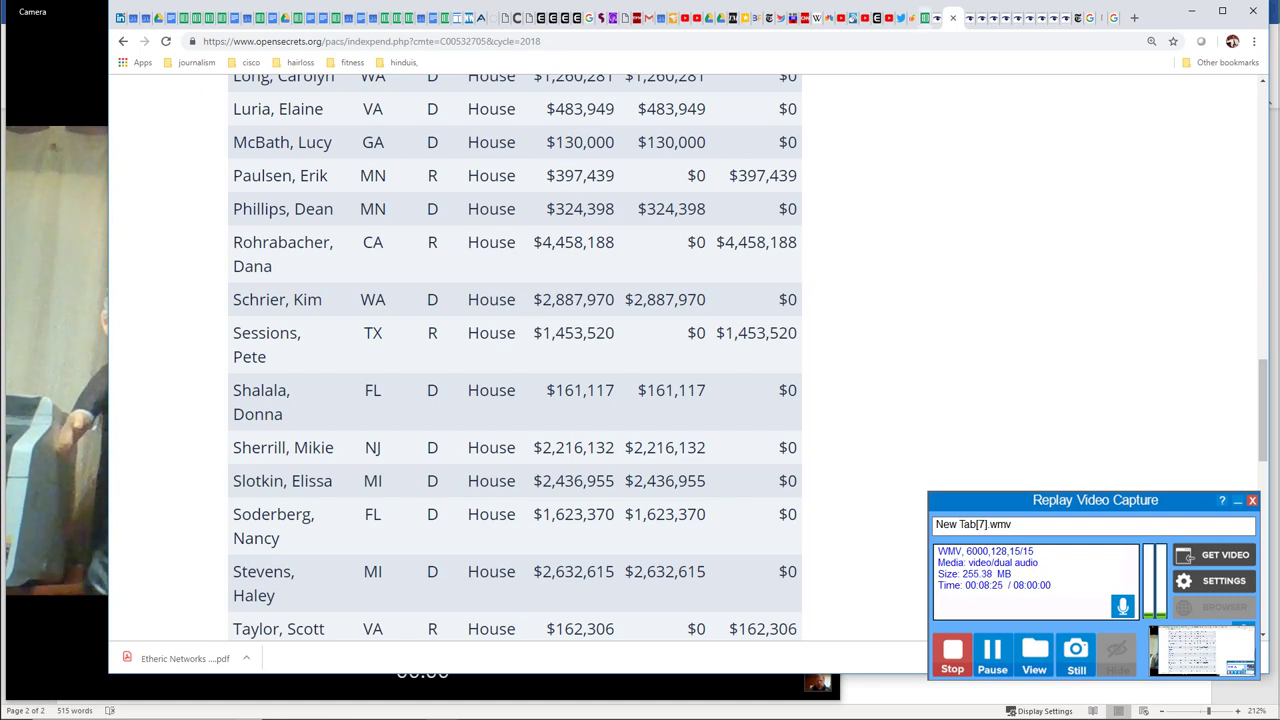
Step: Switch back to the NatSec Democrats sheet and check Nancy Soderberg's row, including her district and vote percentage
click(925, 18)
key(Up)
key(Up)
key(Up)
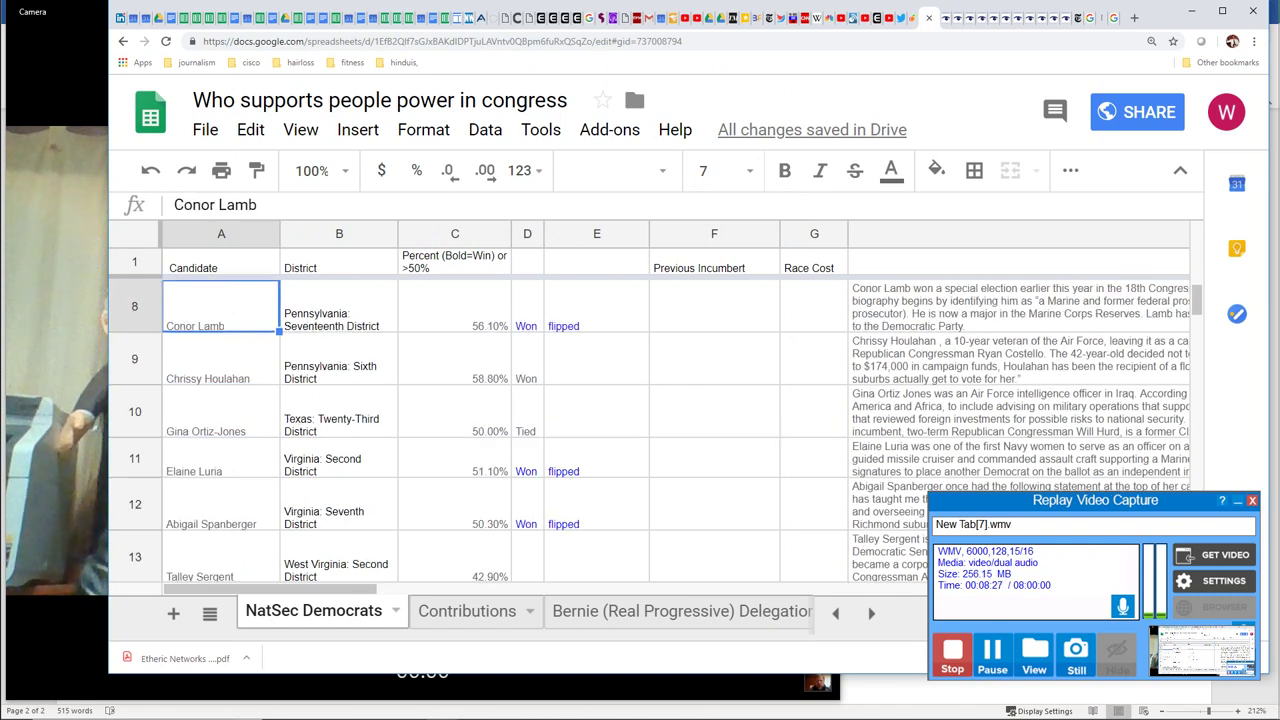
key(Down)
key(Down)
key(Down)
key(Down)
key(Down)
key(Down)
key(Down)
key(Down)
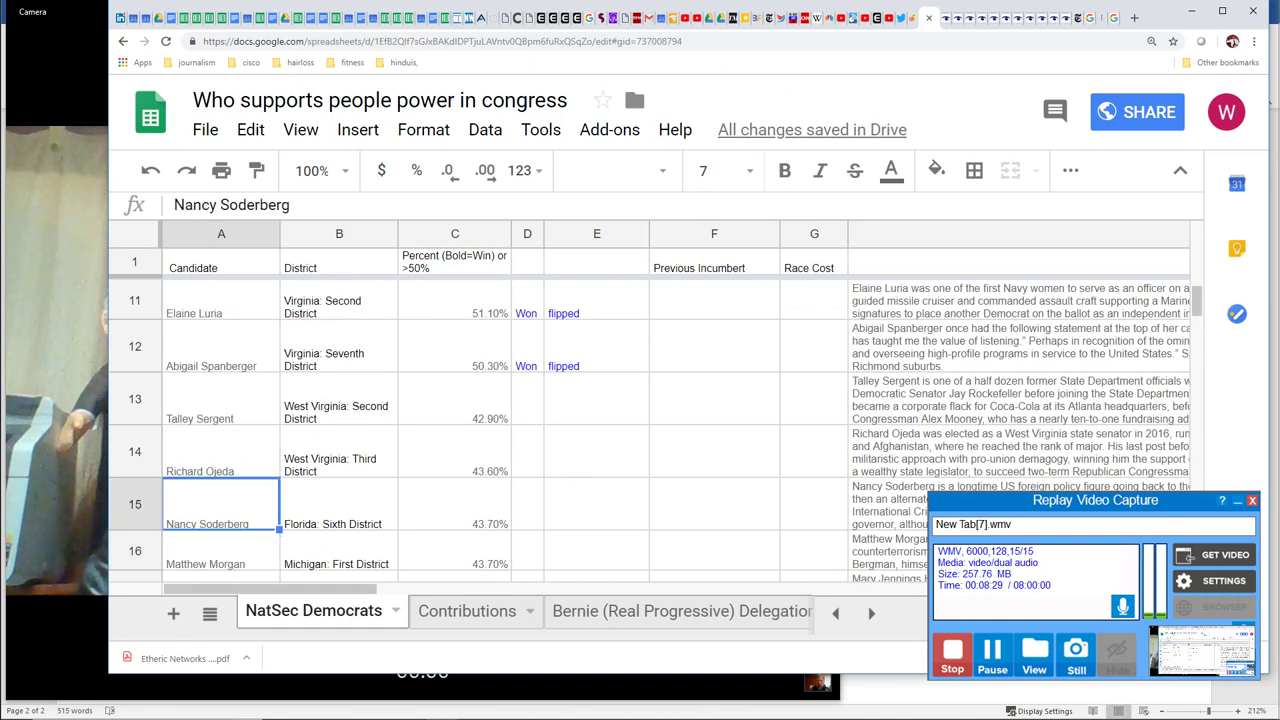
key(Right)
key(Right)
key(Left)
key(Left)
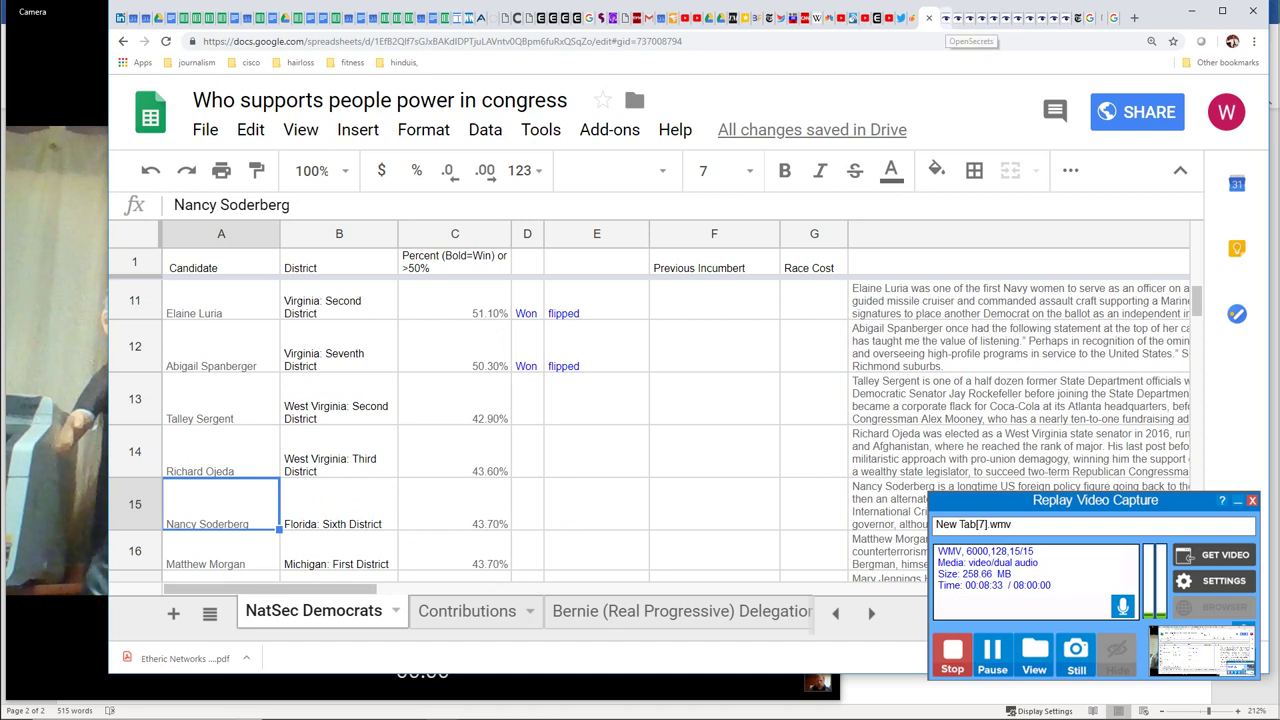
Step: Return to the heading of Independence USA PAC's expenditures page on OpenSecrets, and bring the Camera app forward
click(946, 18)
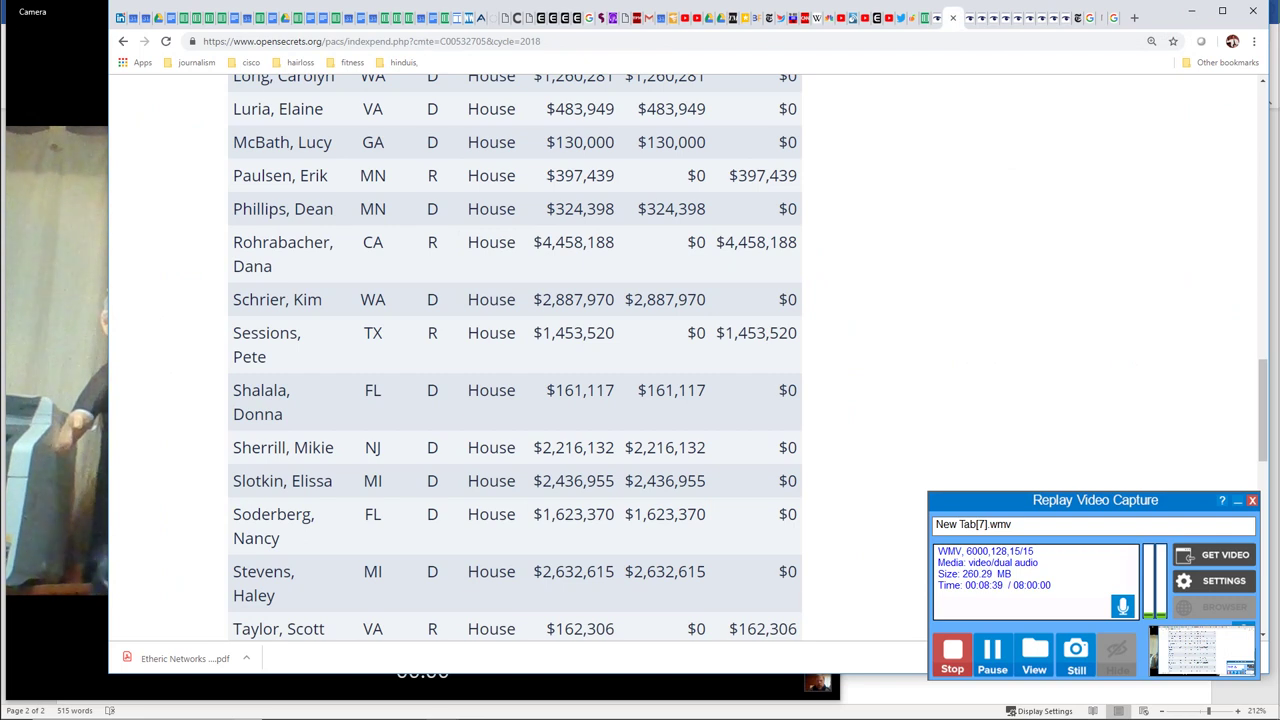
drag(1262, 410, 1262, 148)
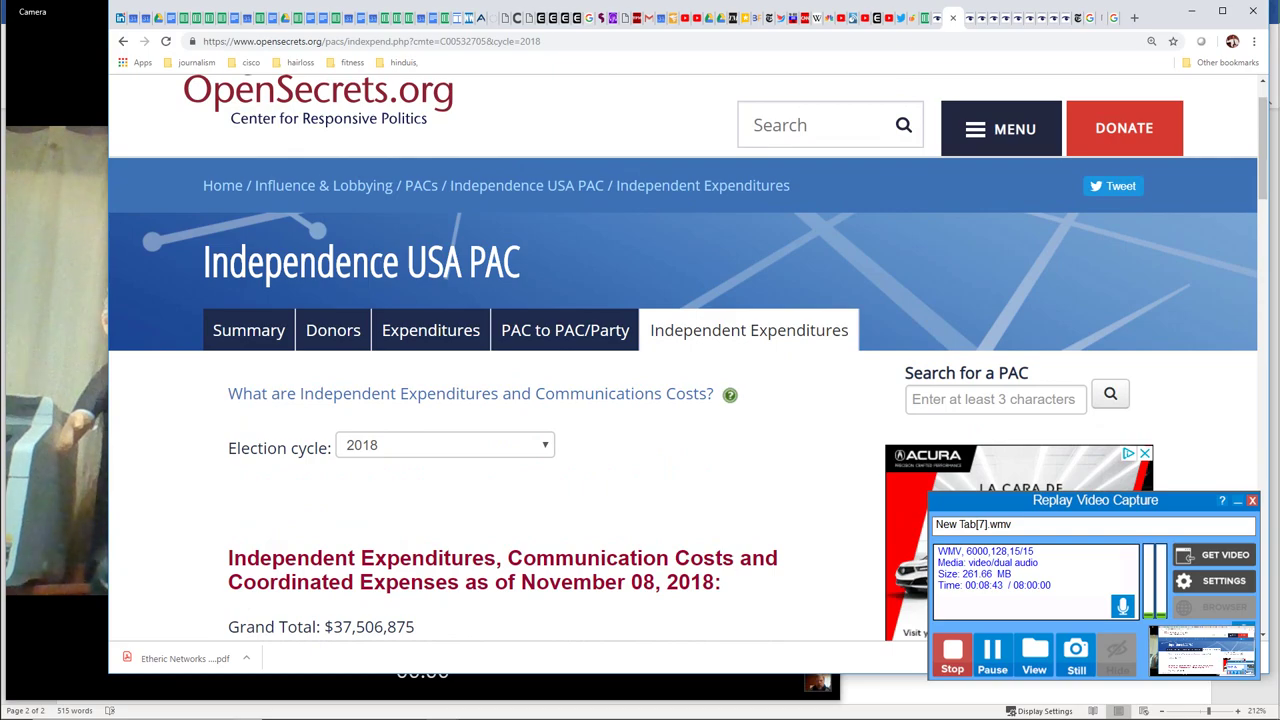
key(alt+Tab)
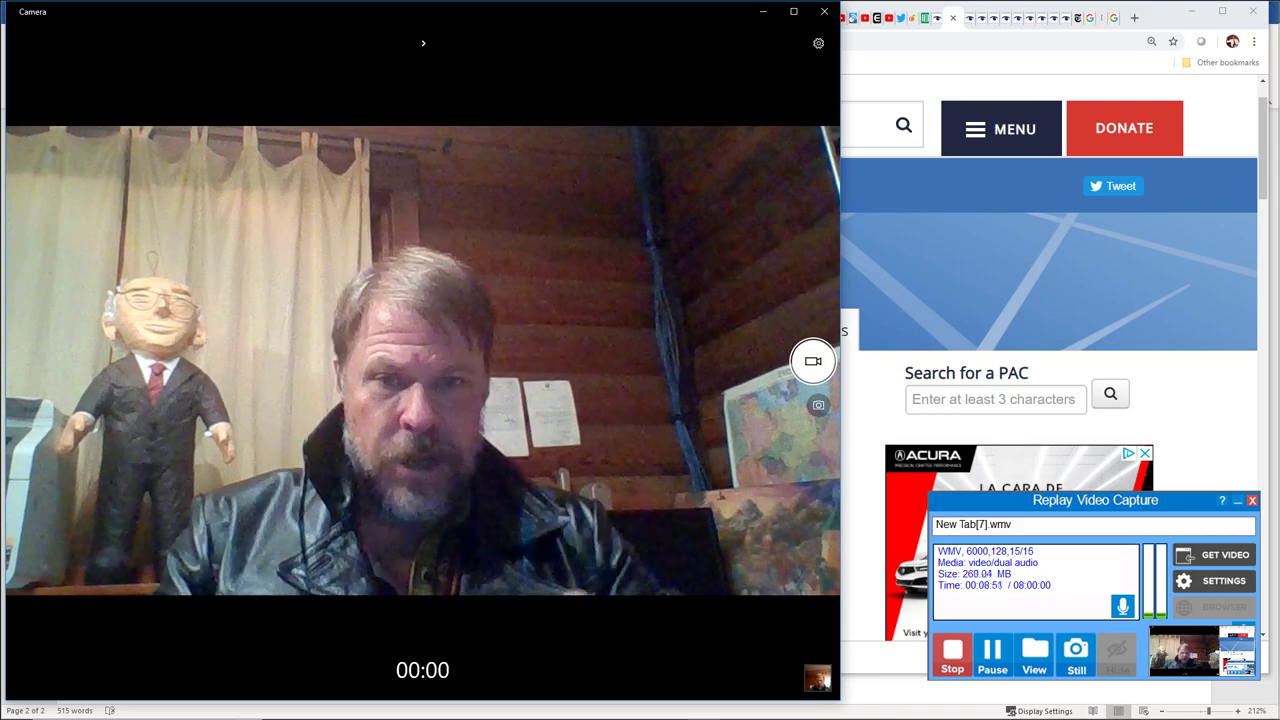
Step: Open the 2018 top contributors for the Michigan District 08 race on OpenSecrets and read through Mike Bishop's list to Elissa Slotkin's section
click(969, 18)
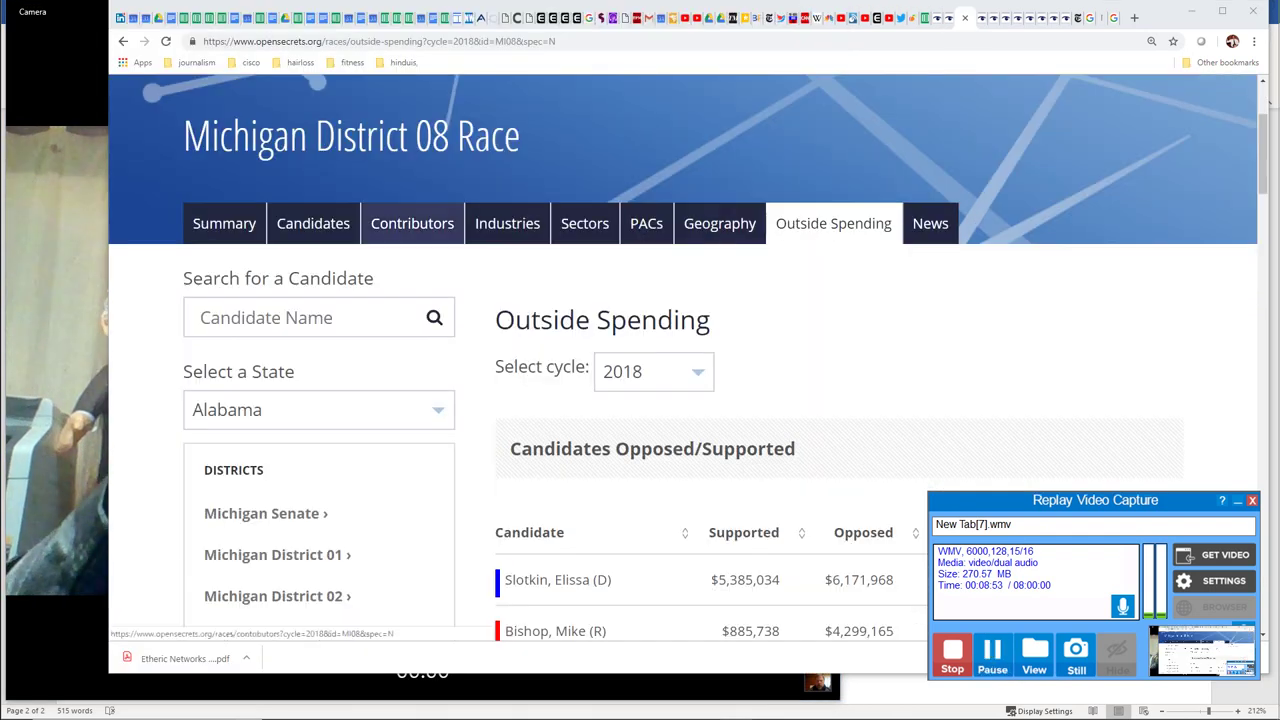
click(412, 223)
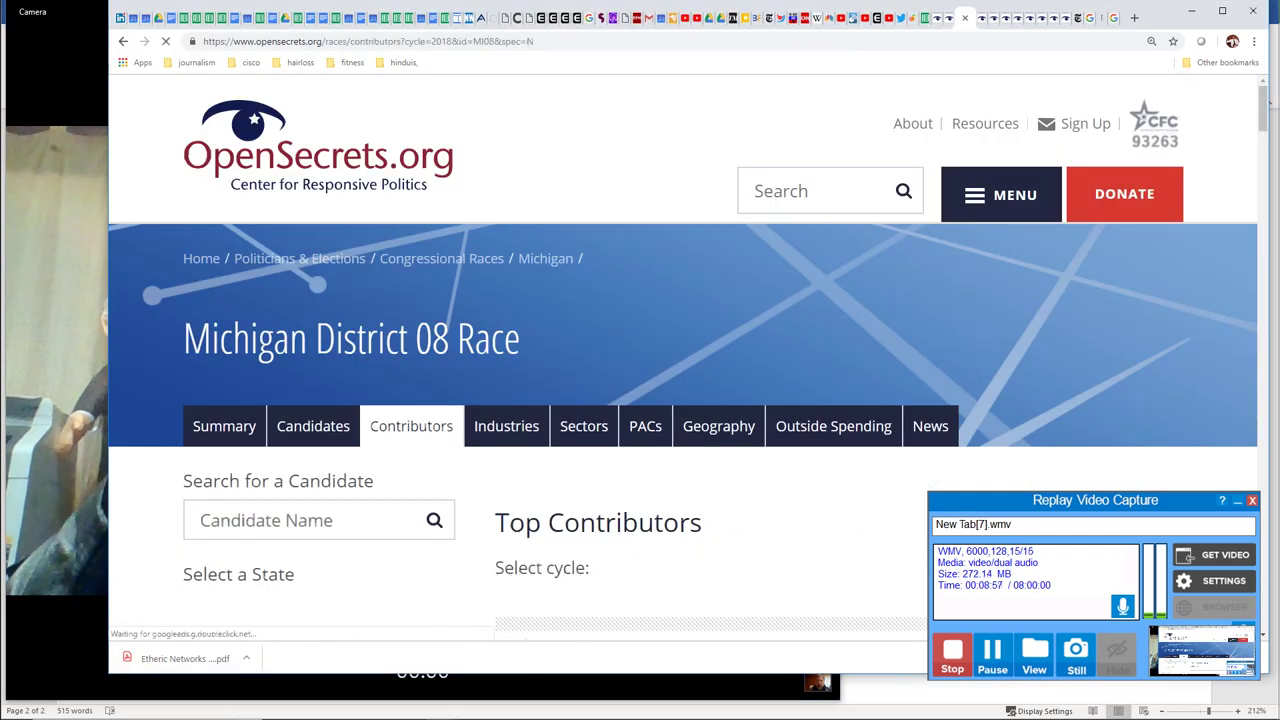
scroll(680, 360, down, 4)
scroll(680, 360, down, 4)
scroll(680, 360, down, 2)
scroll(680, 360, down, 3)
scroll(680, 360, down, 4)
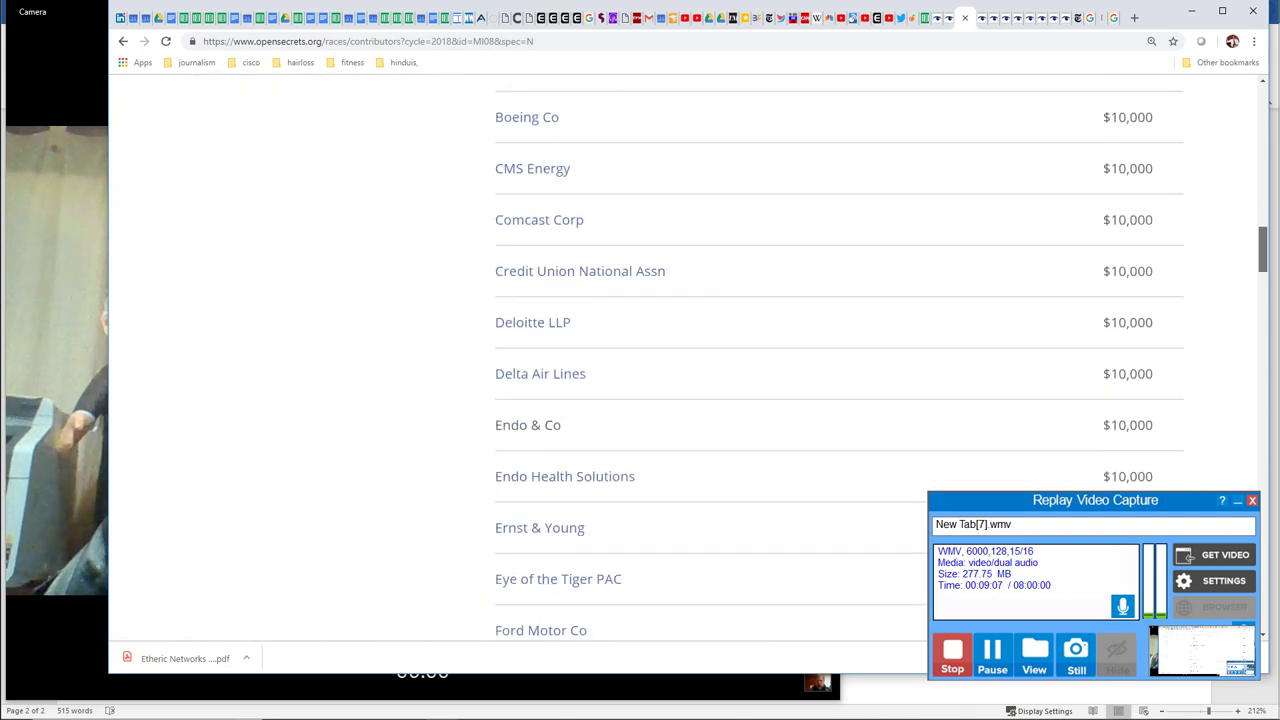
scroll(680, 360, down, 1)
scroll(680, 360, down, 1)
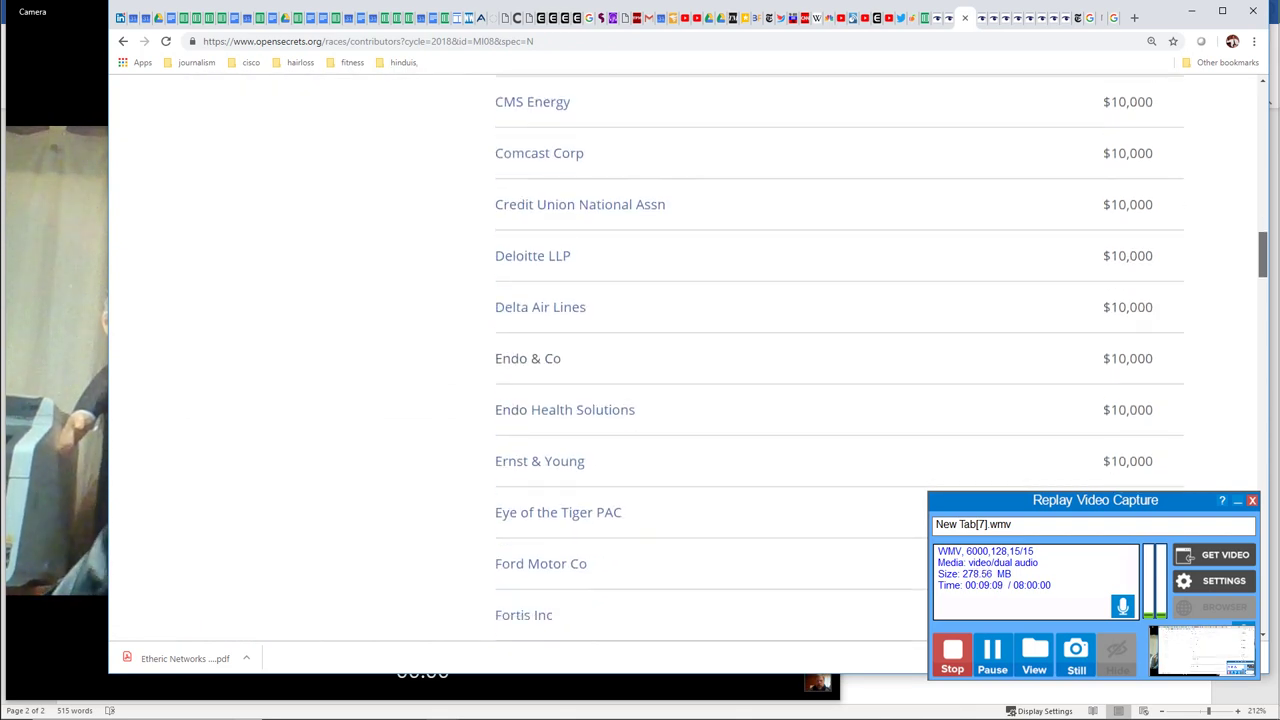
scroll(680, 360, down, 3)
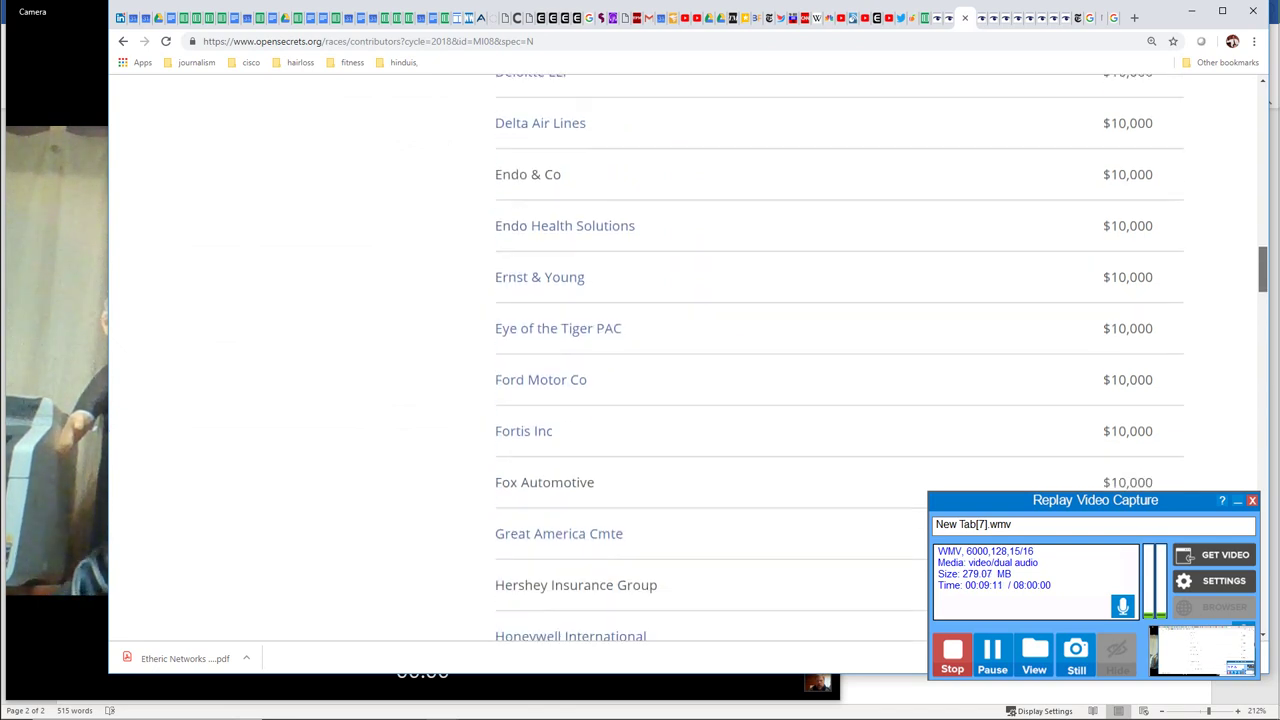
scroll(680, 360, up, 10)
scroll(680, 360, down, 10)
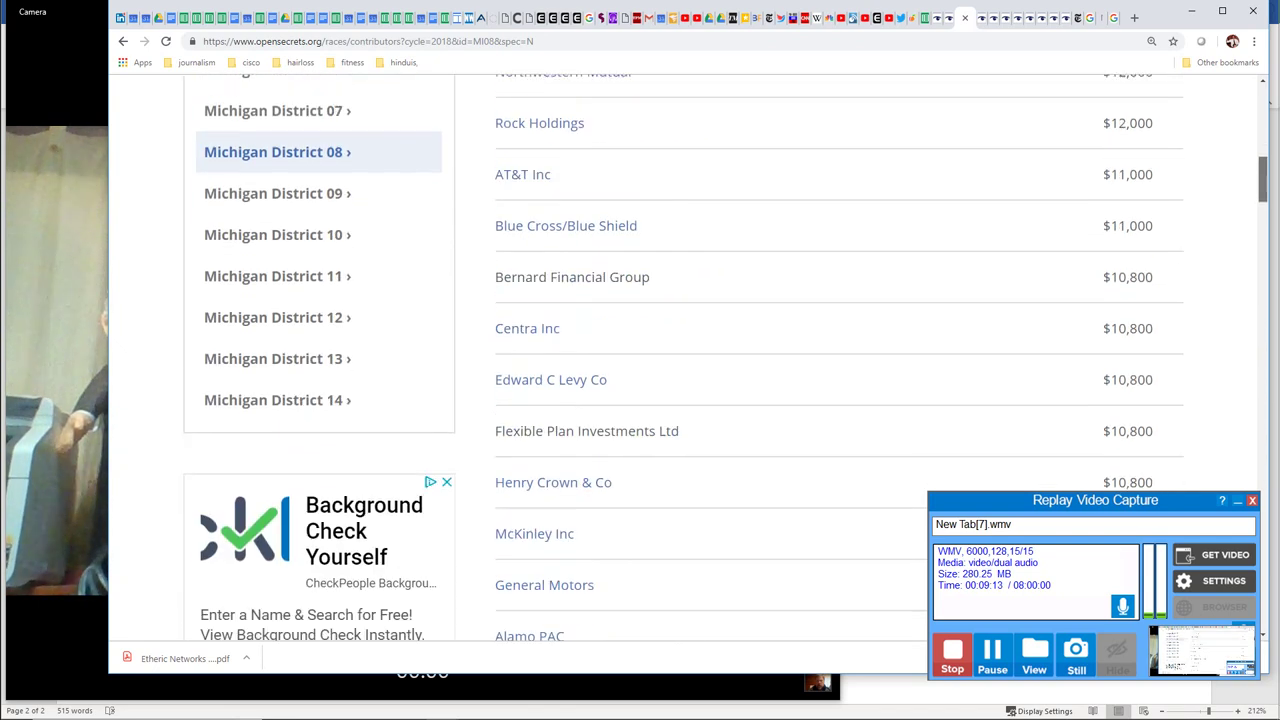
scroll(680, 360, down, 1)
scroll(680, 360, down, 4)
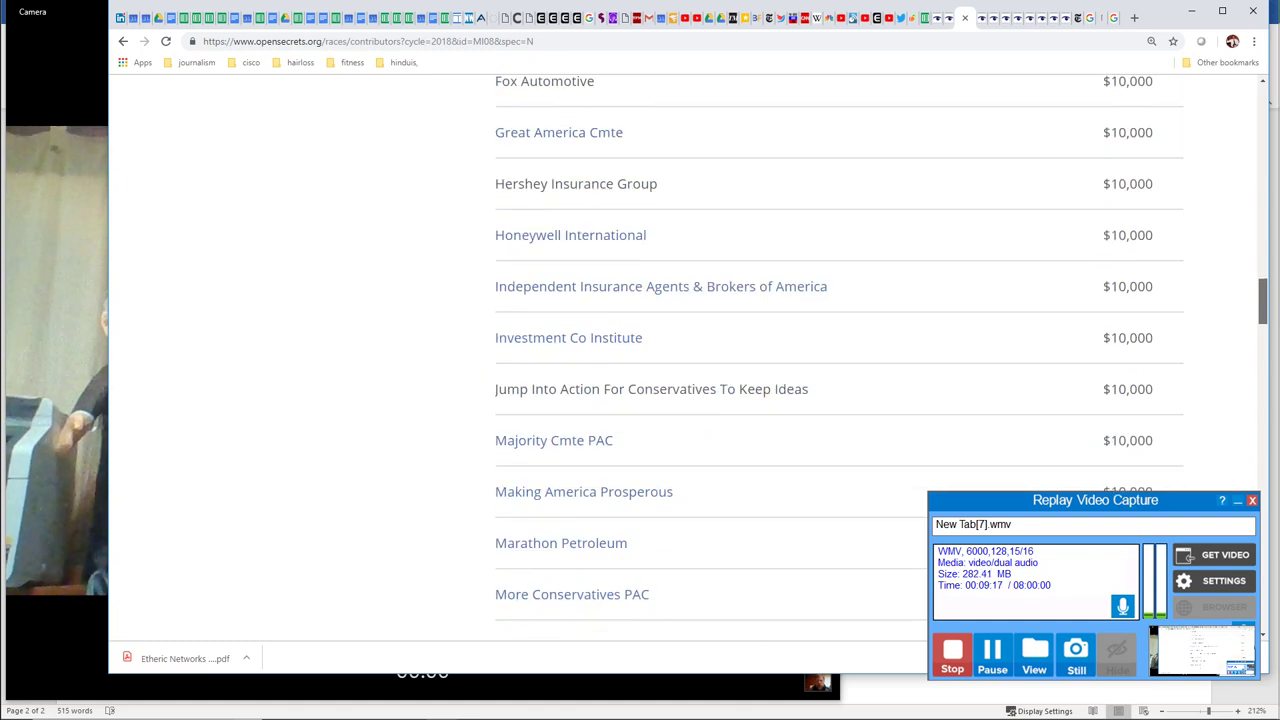
scroll(680, 360, down, 4)
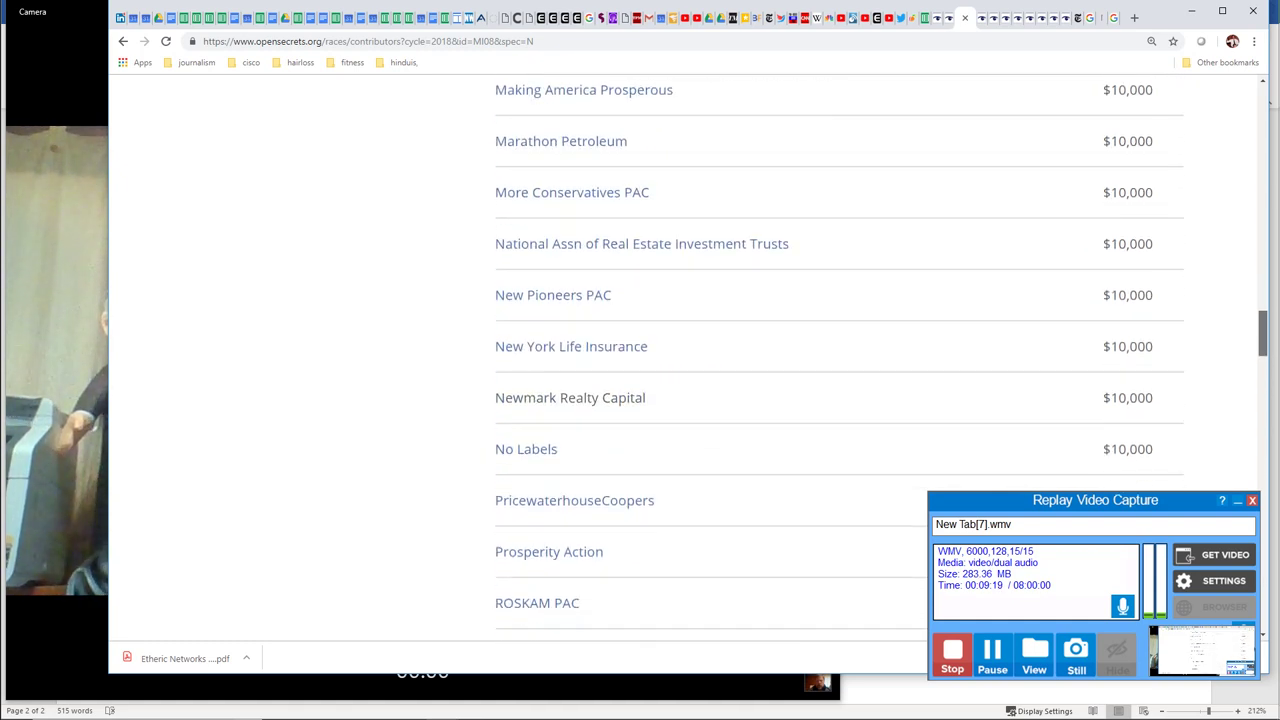
scroll(680, 360, down, 1)
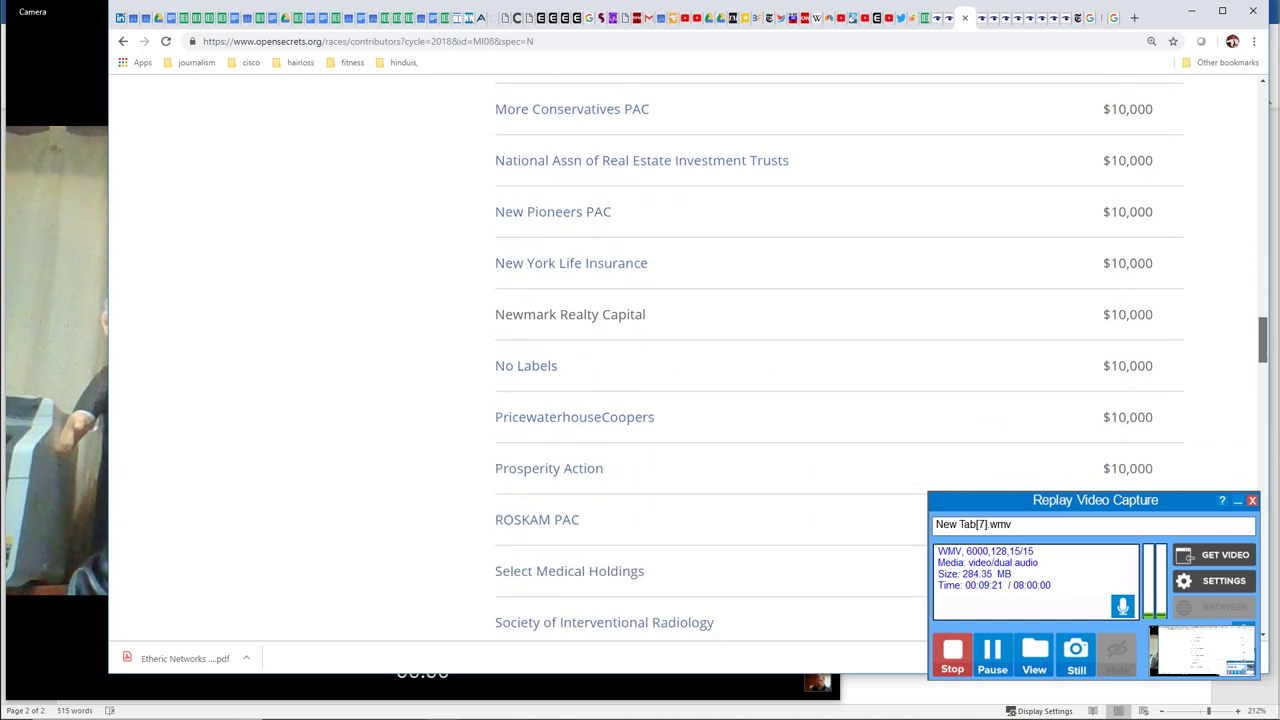
scroll(680, 360, down, 3)
scroll(680, 360, down, 3)
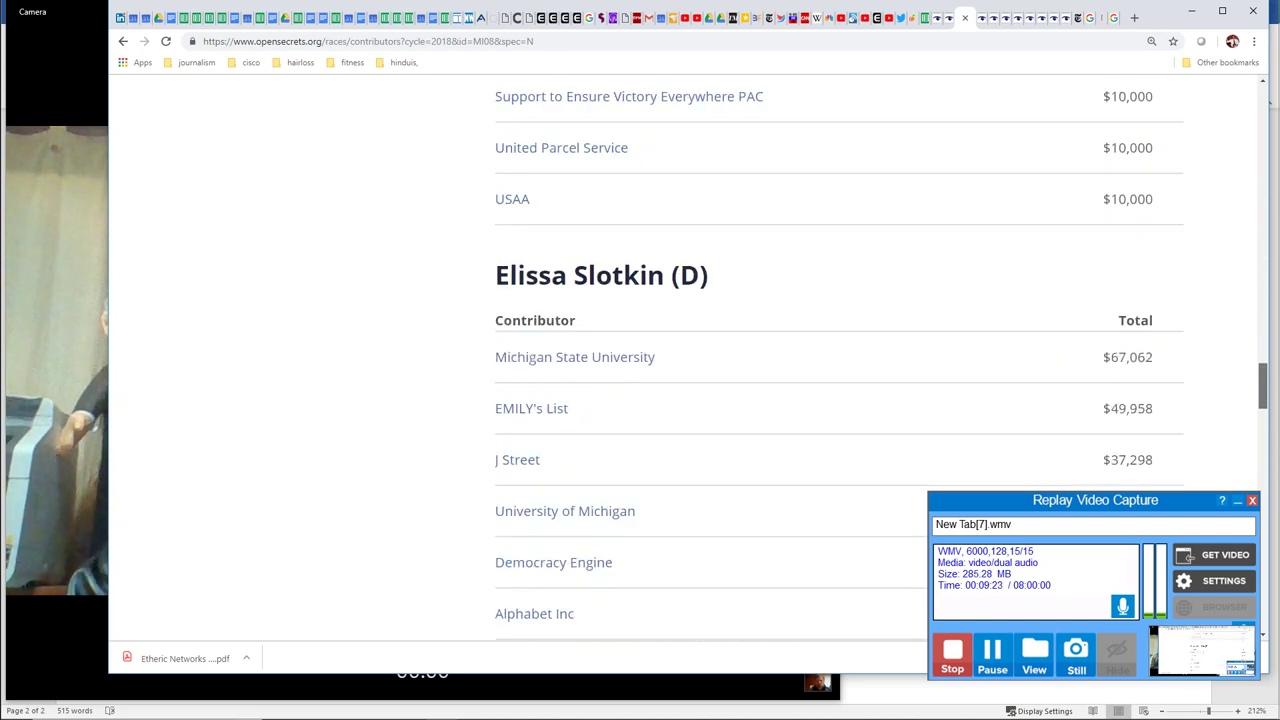
Step: Examine Elissa Slotkin's top contributors down the list, and return to the Michigan District 08 page heading
scroll(680, 360, down, 3)
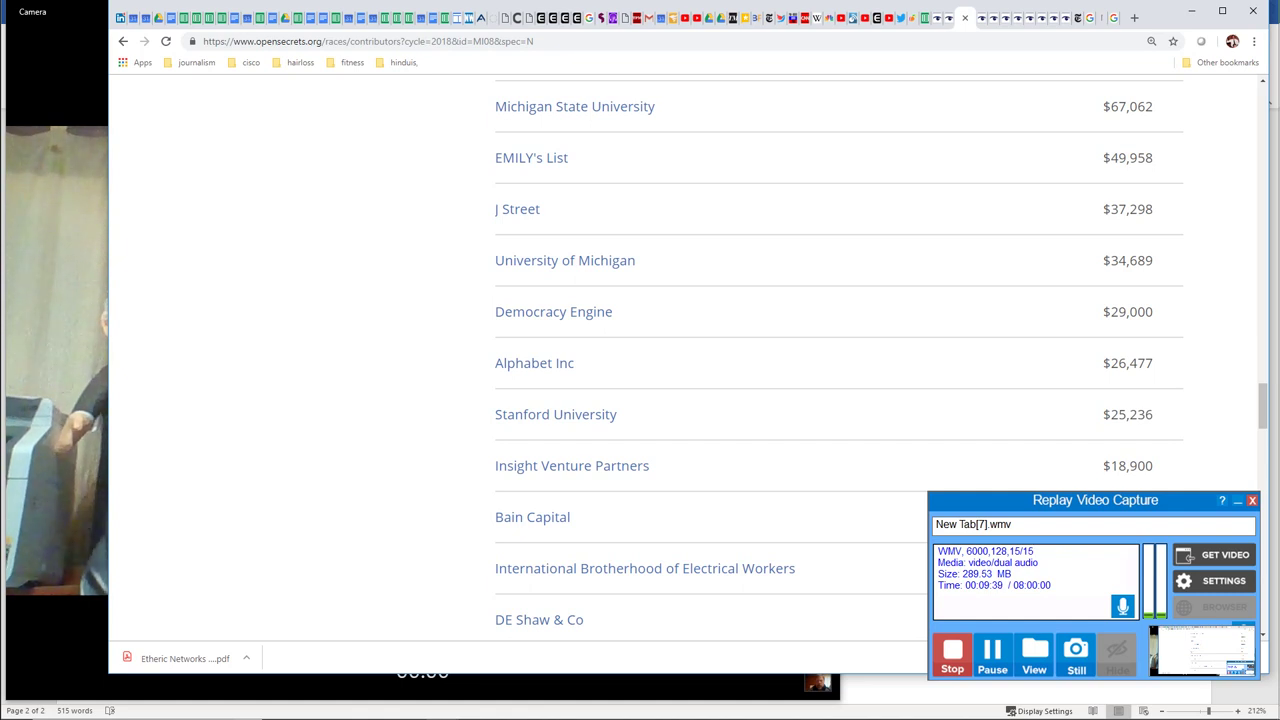
drag(1262, 406, 1262, 421)
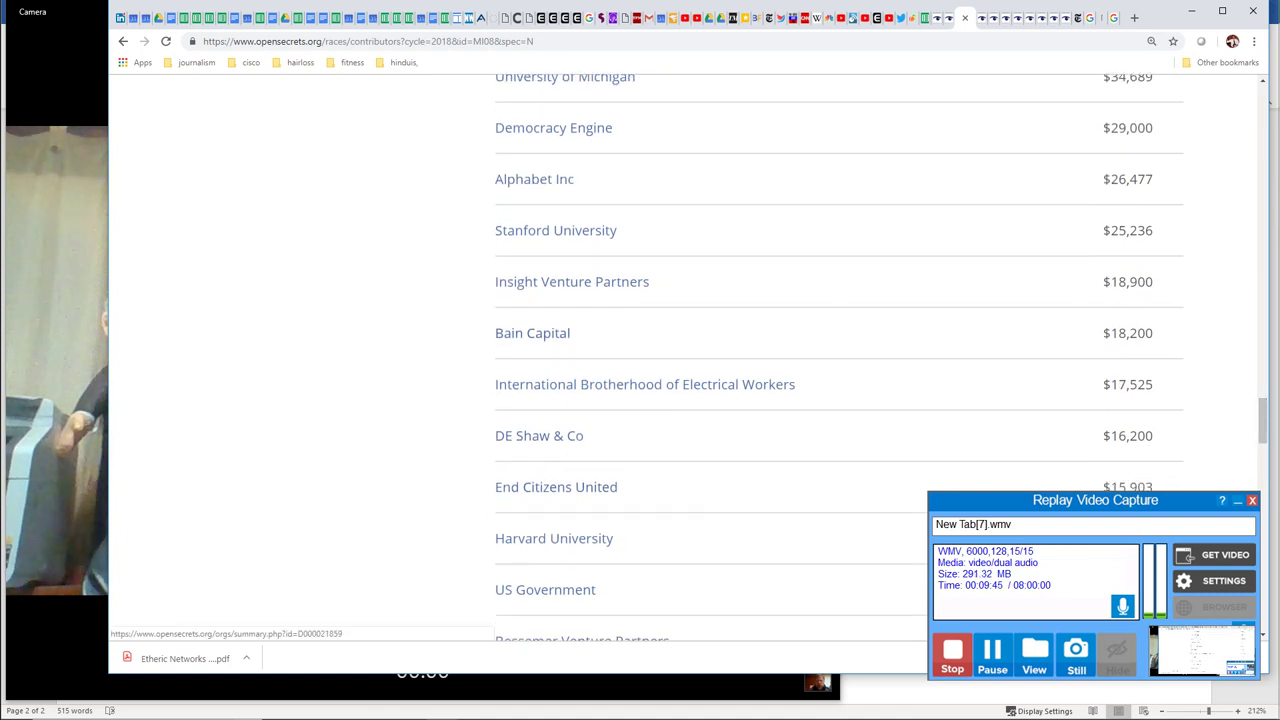
drag(1262, 421, 1262, 469)
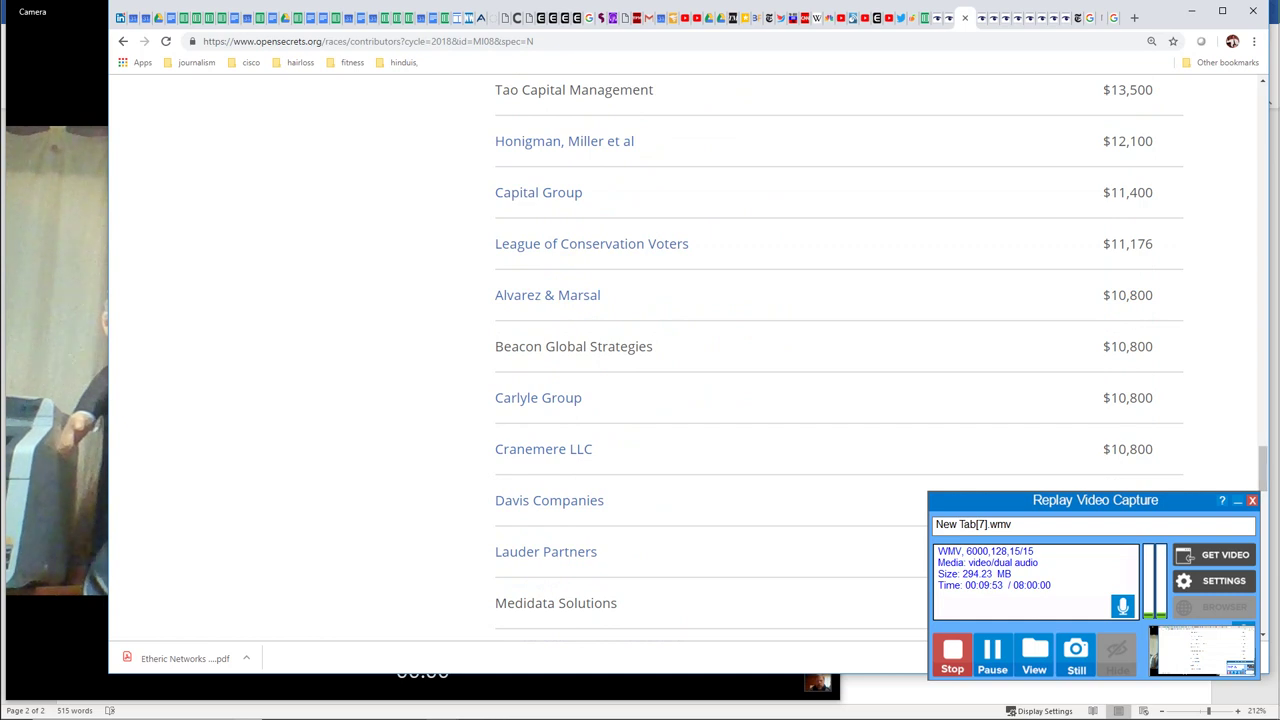
scroll(840, 375, down, 10)
scroll(840, 375, up, 15)
scroll(840, 375, up, 4)
scroll(840, 375, down, 3)
scroll(840, 375, up, 3)
scroll(840, 375, down, 2)
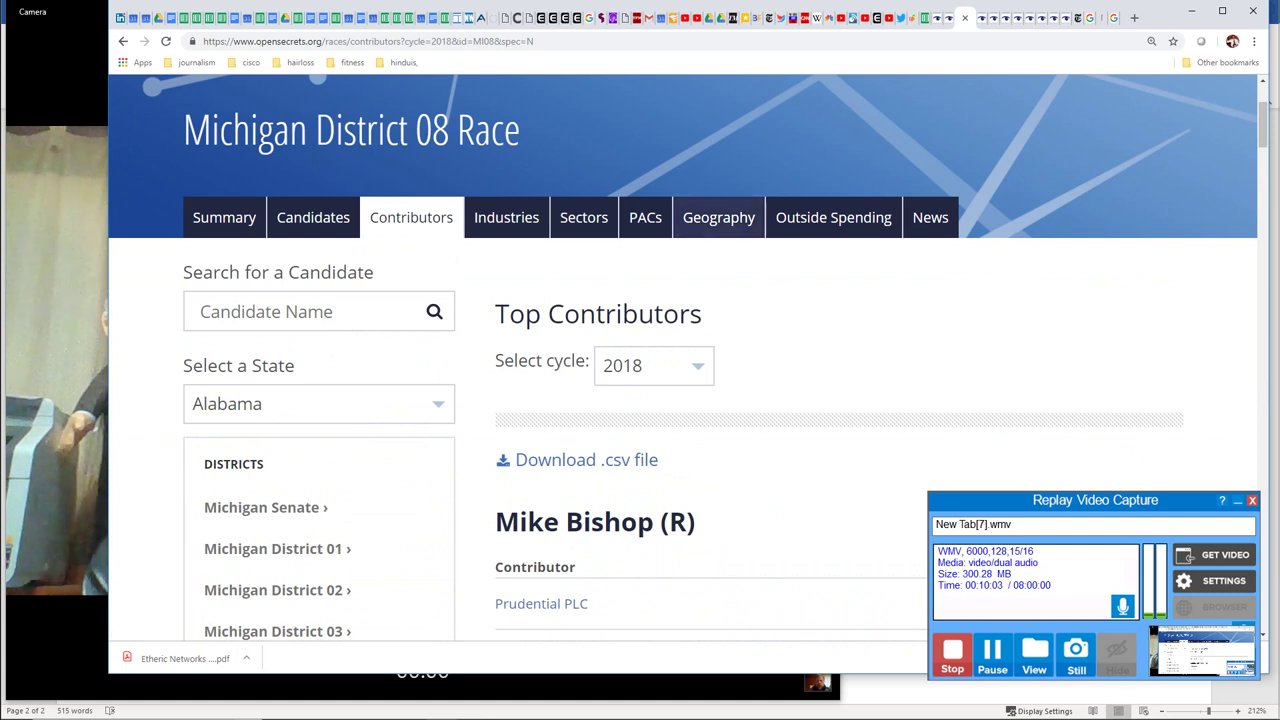
Step: Check Elissa Slotkin's out-of-state contributions in the Michigan District 08 geography chart, and open the race's PAC contributions split
click(718, 217)
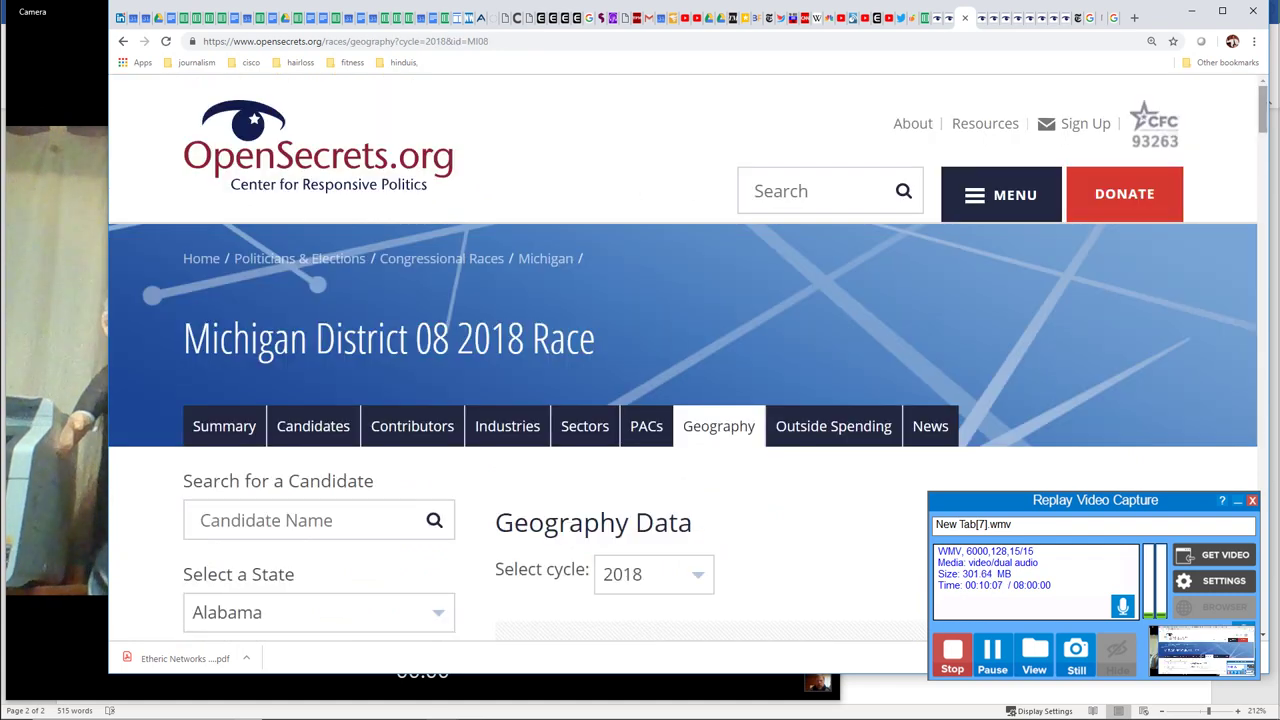
scroll(680, 400, down, 5)
scroll(680, 400, down, 1)
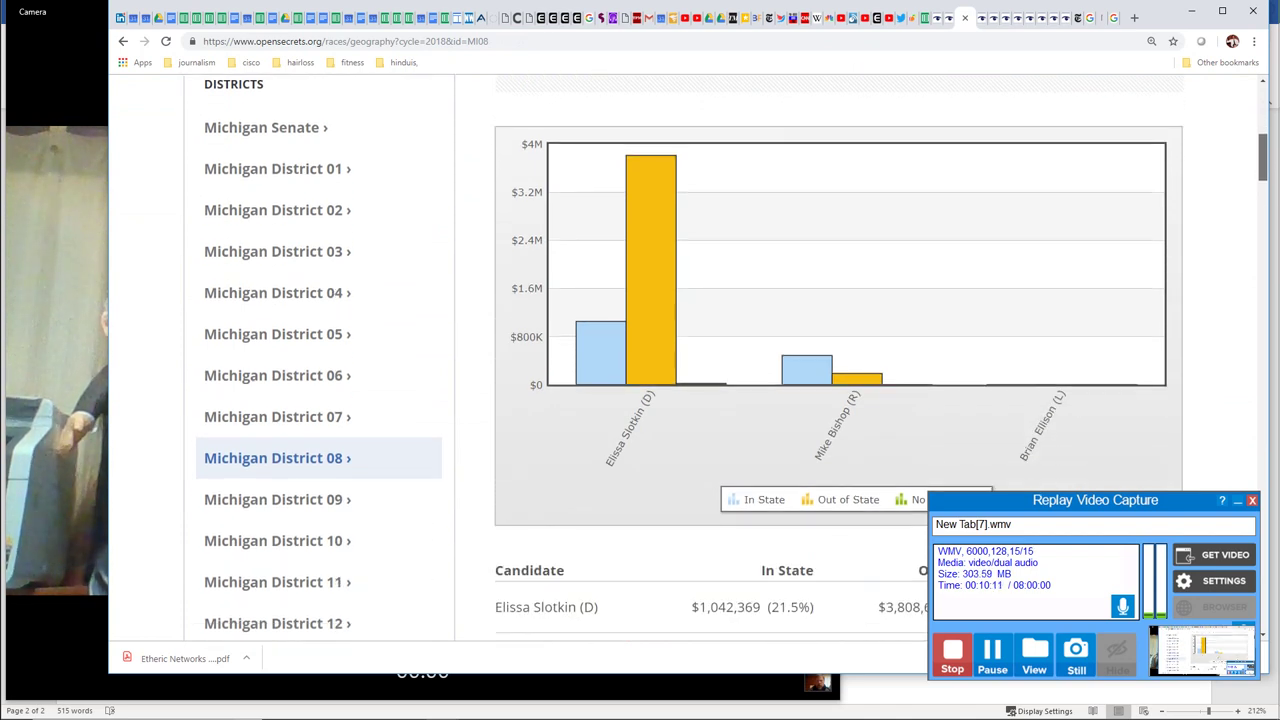
mouse_move(650, 304)
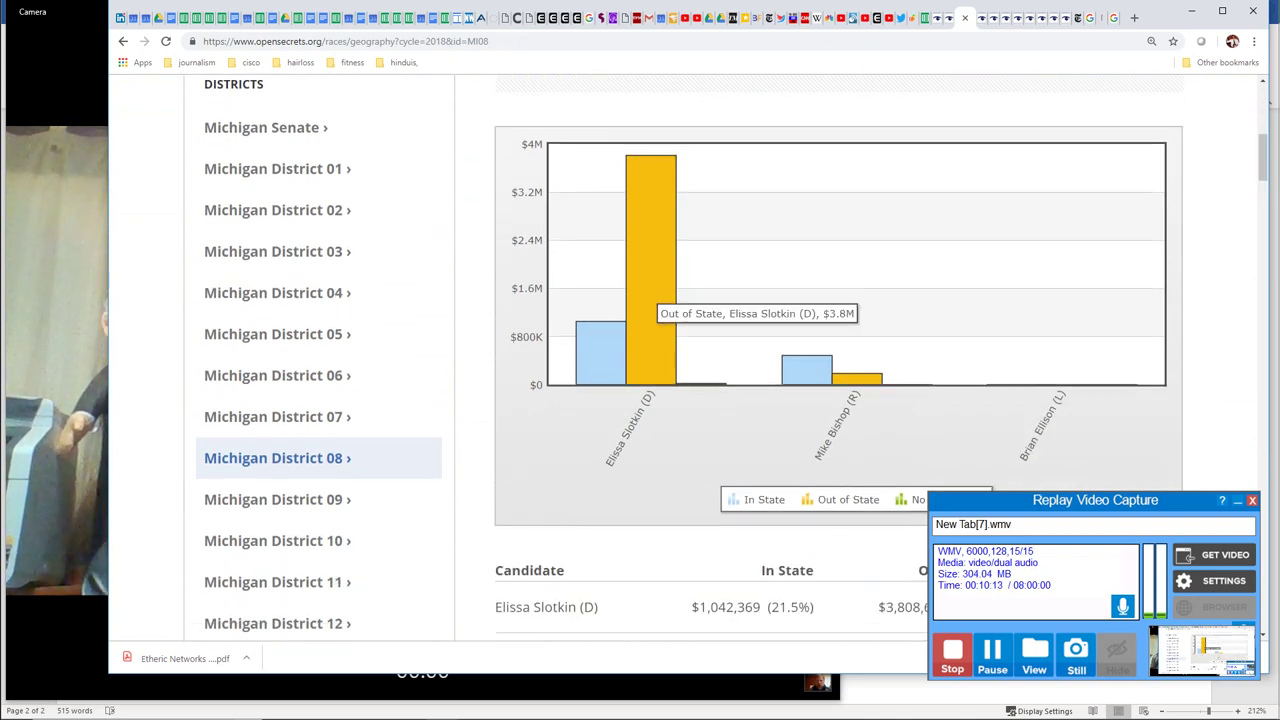
scroll(651, 300, up, 3)
right_click(1262, 123)
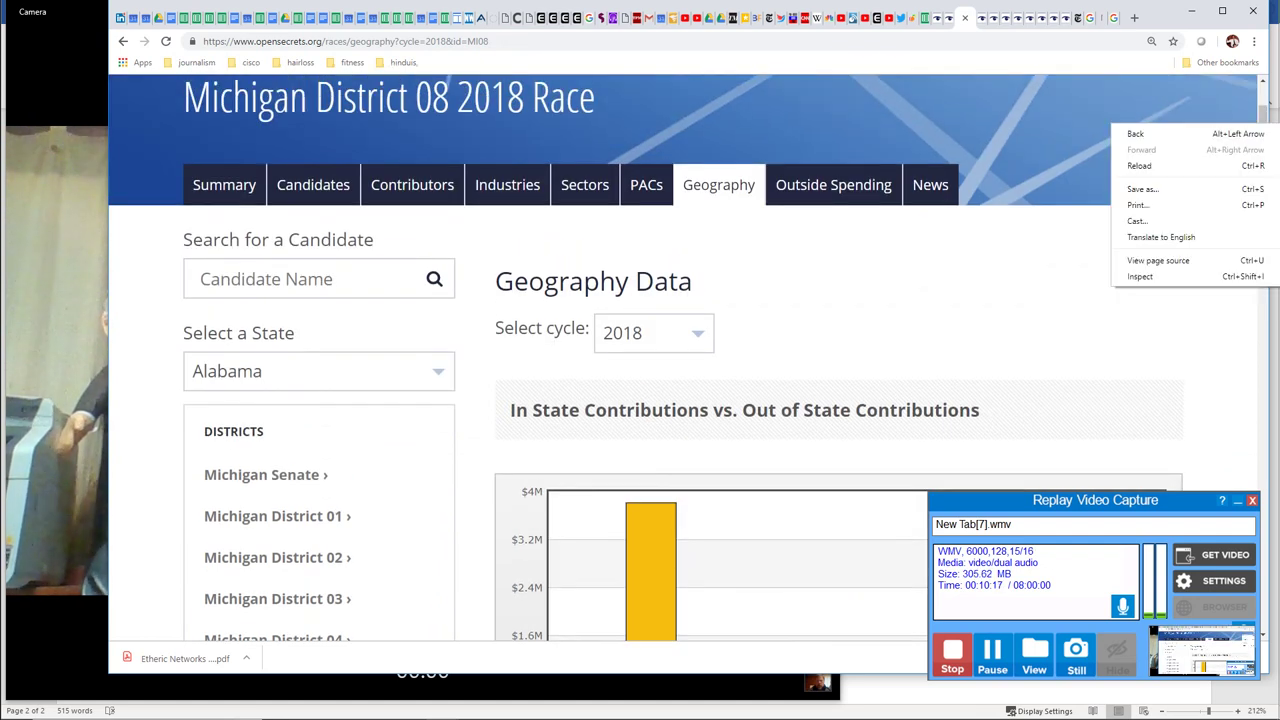
click(646, 184)
drag(1262, 142, 1262, 176)
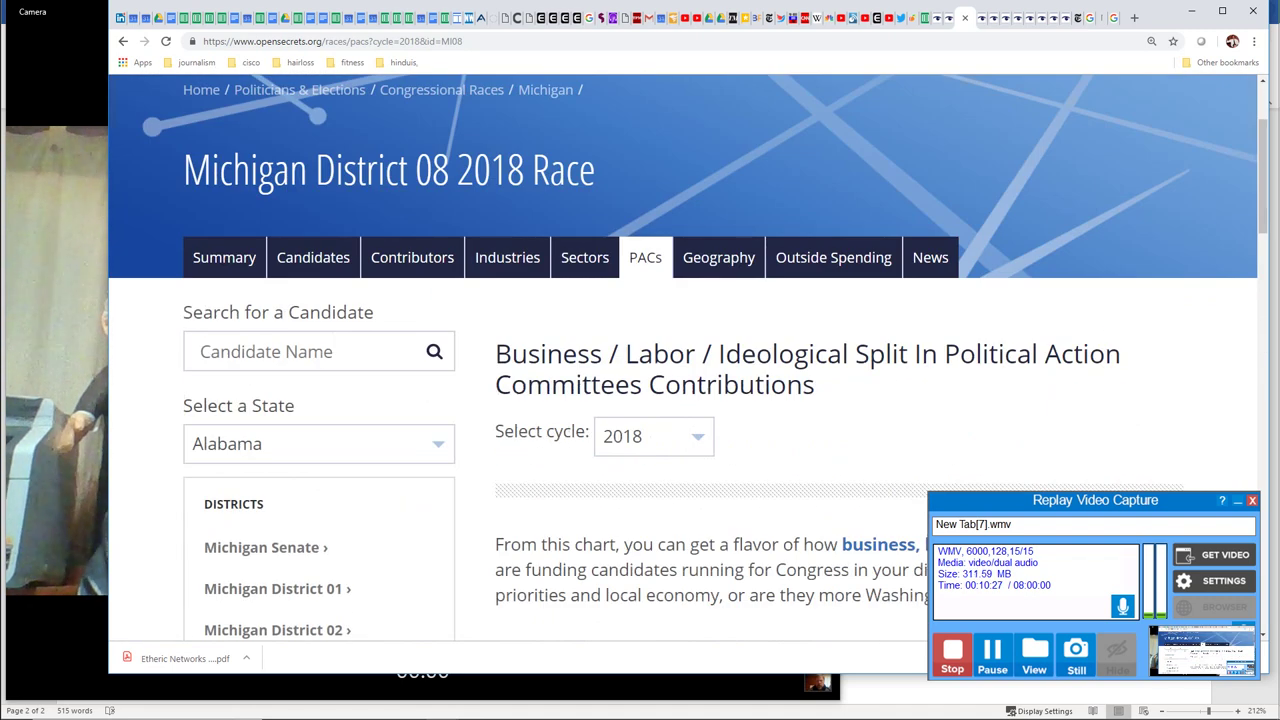
Step: Open the Michigan District 08 outside spending data and sort the outside groups by All 2018 Total, largest first
click(833, 257)
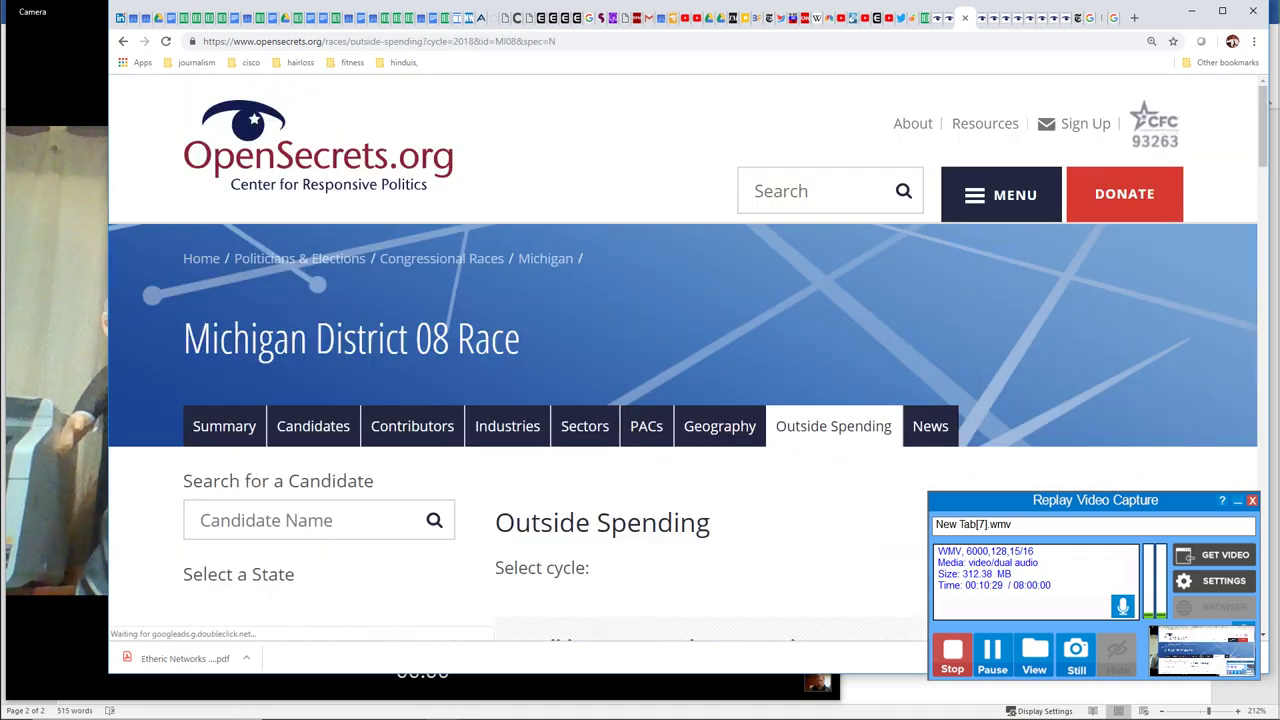
scroll(720, 380, down, 6)
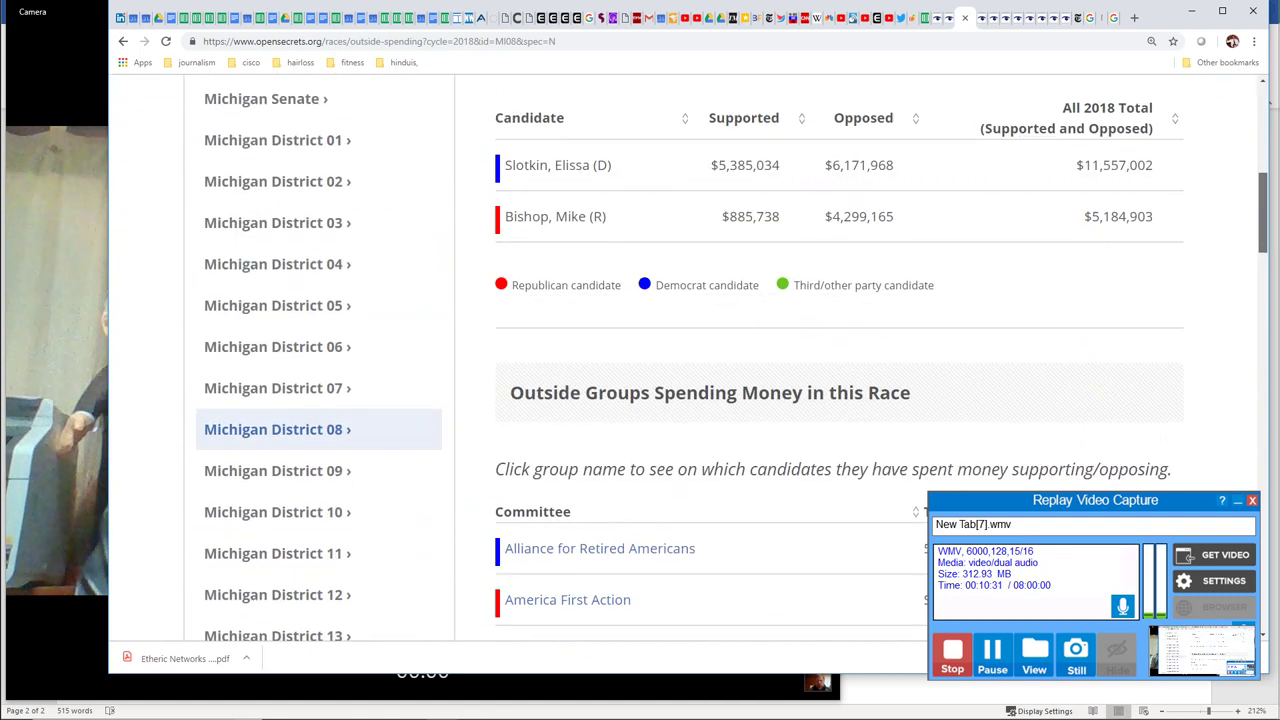
scroll(720, 380, down, 3)
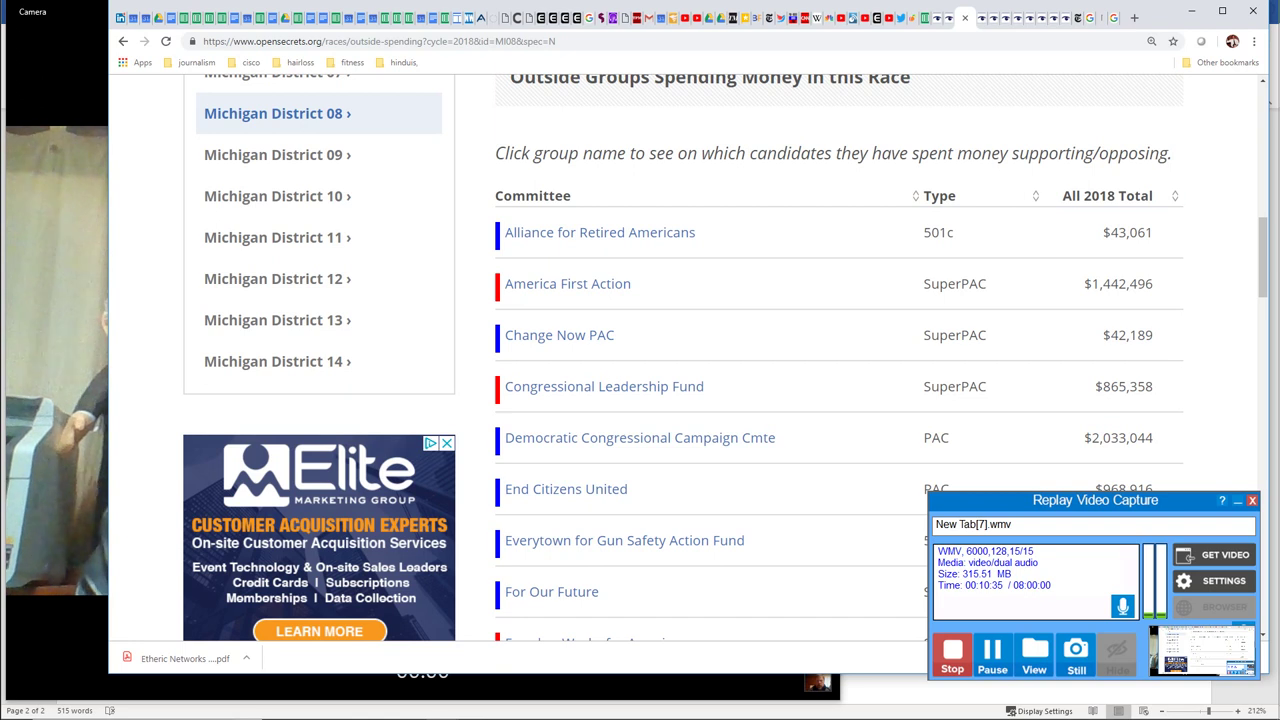
click(1107, 195)
click(1107, 195)
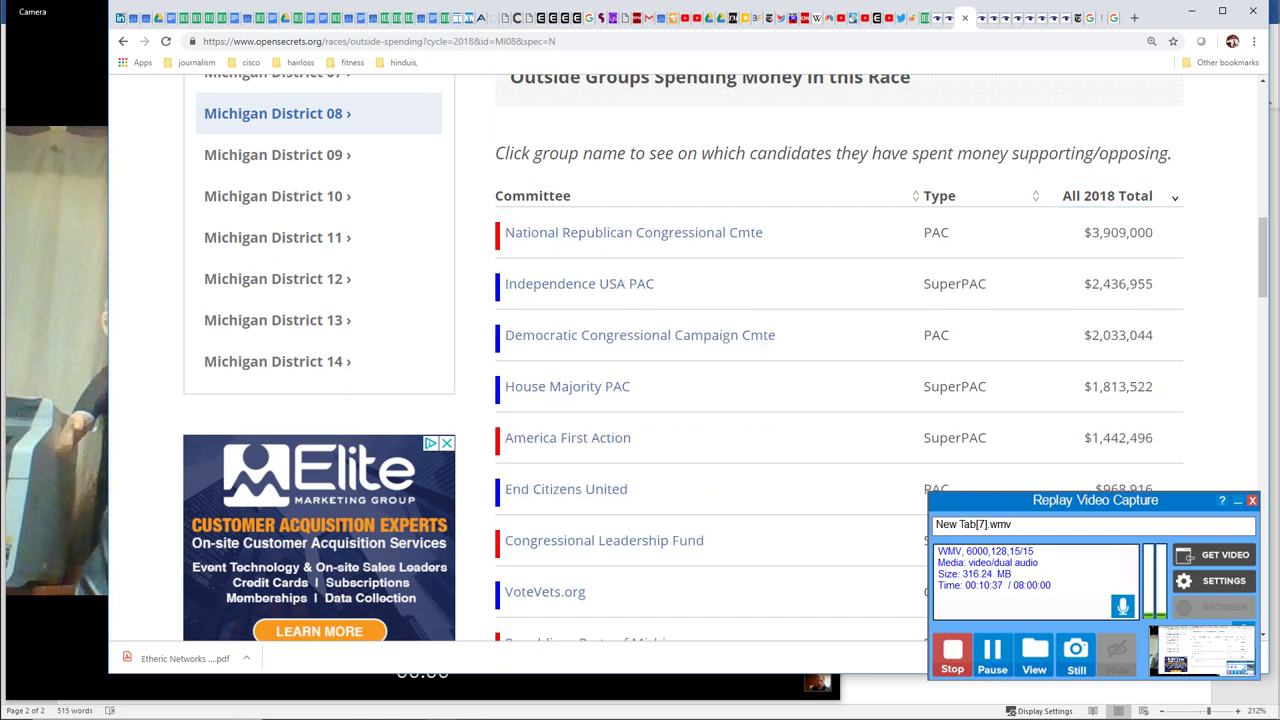
Step: Read the top outside groups in the sorted list and open House Majority PAC's 2018 independent expenditures
scroll(715, 373, down, 1)
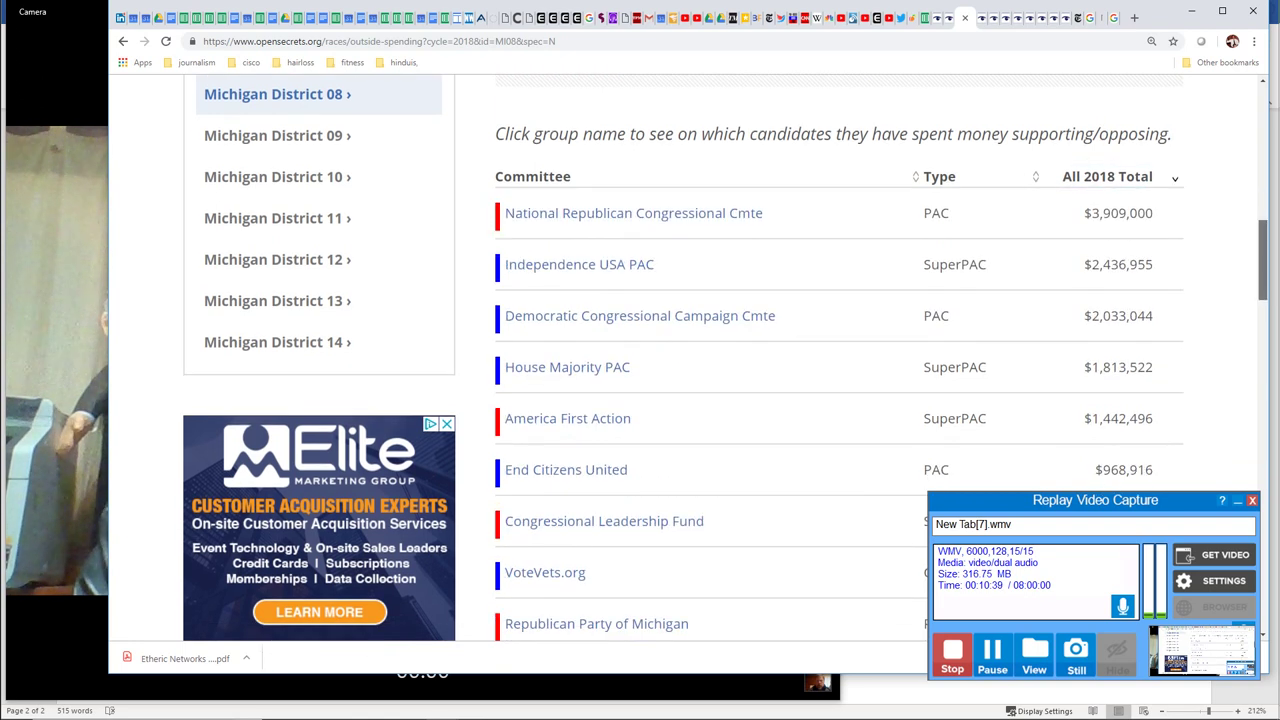
scroll(715, 373, down, 1)
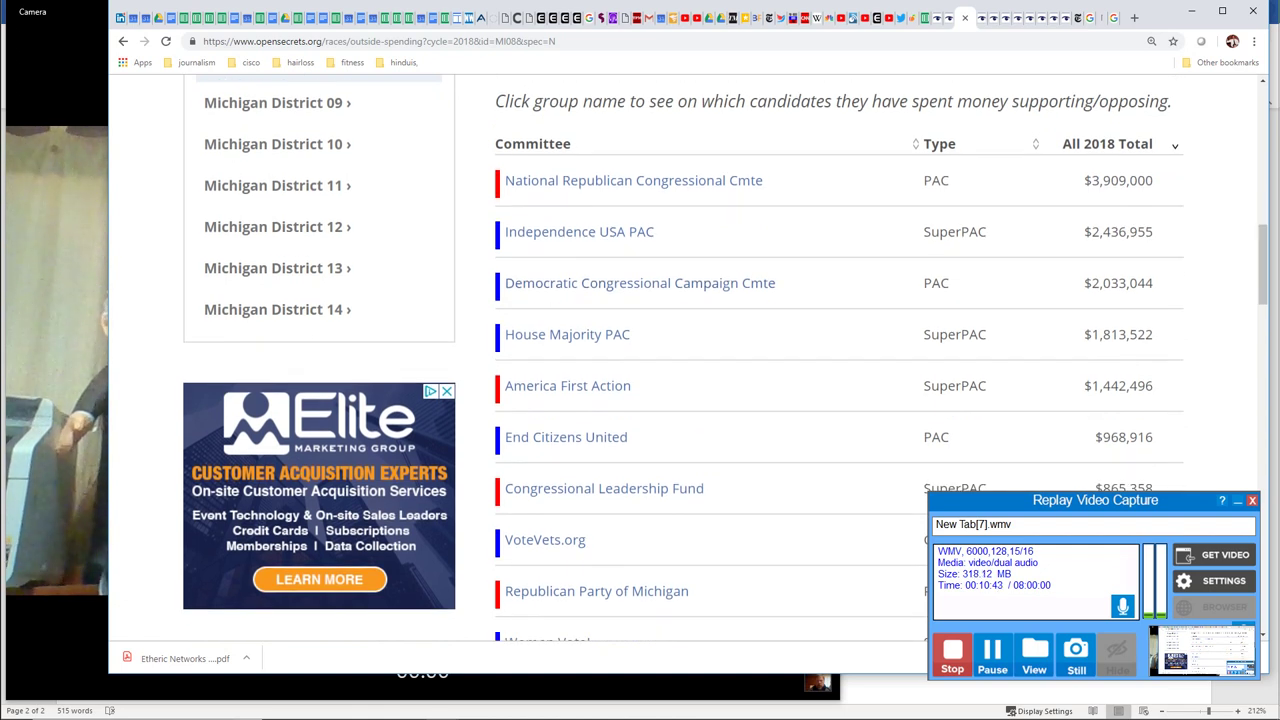
click(567, 334)
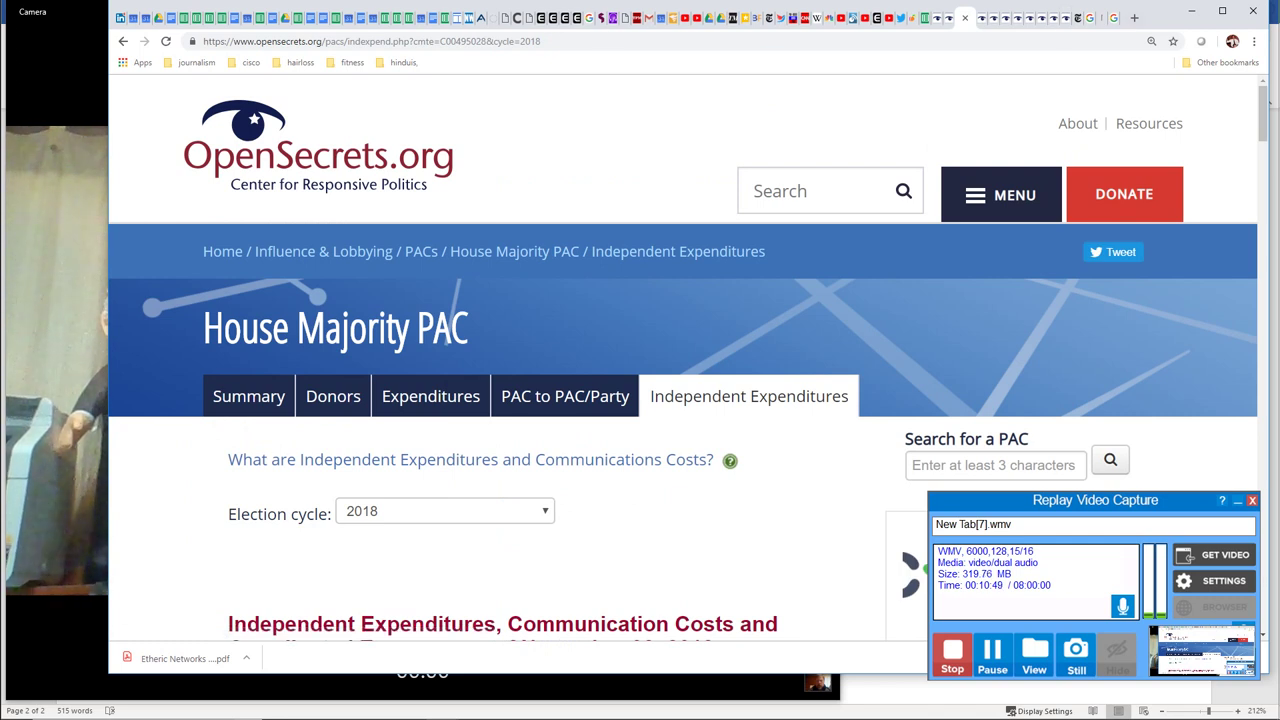
click(754, 191)
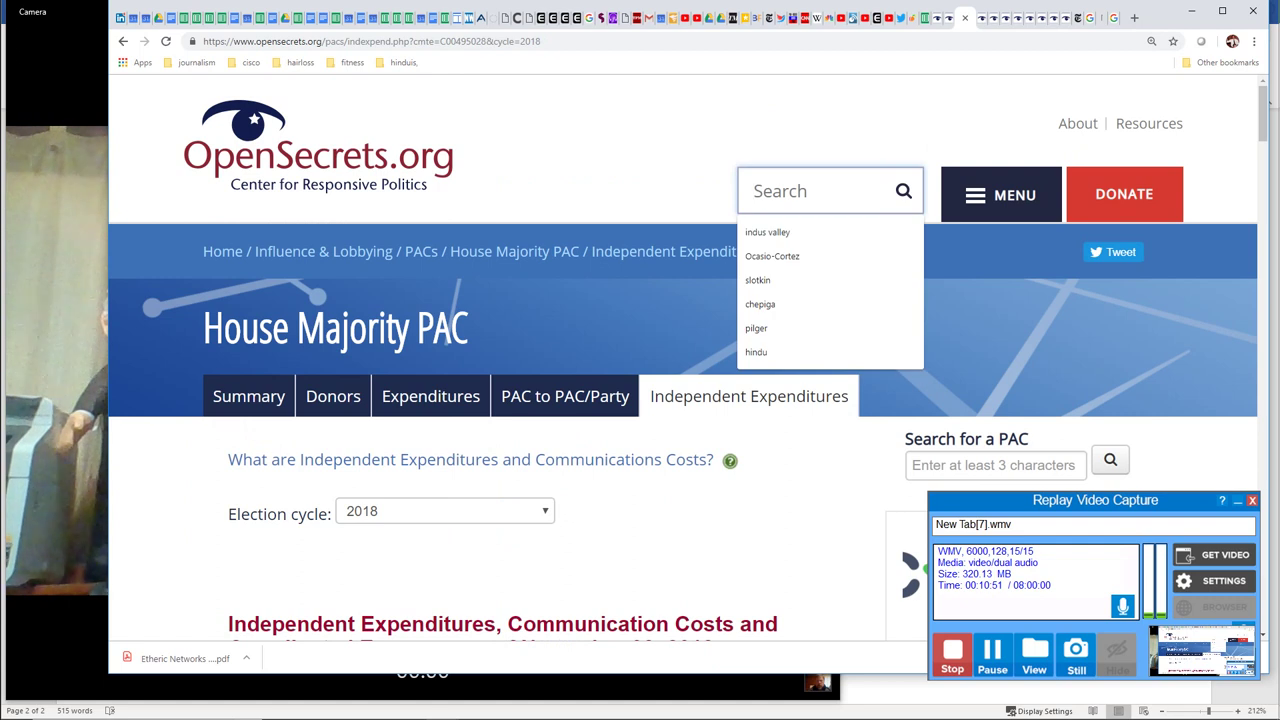
Step: Switch back to the NatSec Democrats sheet and go to Mikie Sherrill's row near the start of the list
click(918, 18)
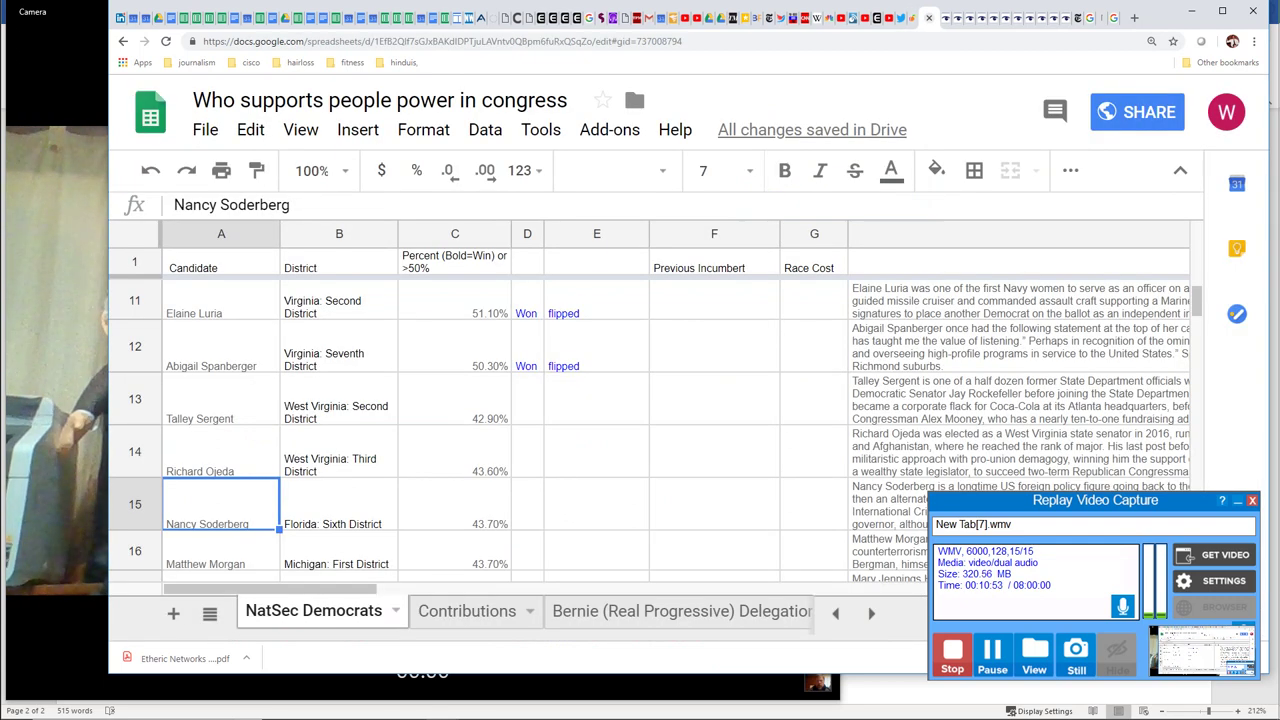
key(Right)
key(Up)
key(Up)
key(Up)
key(Up)
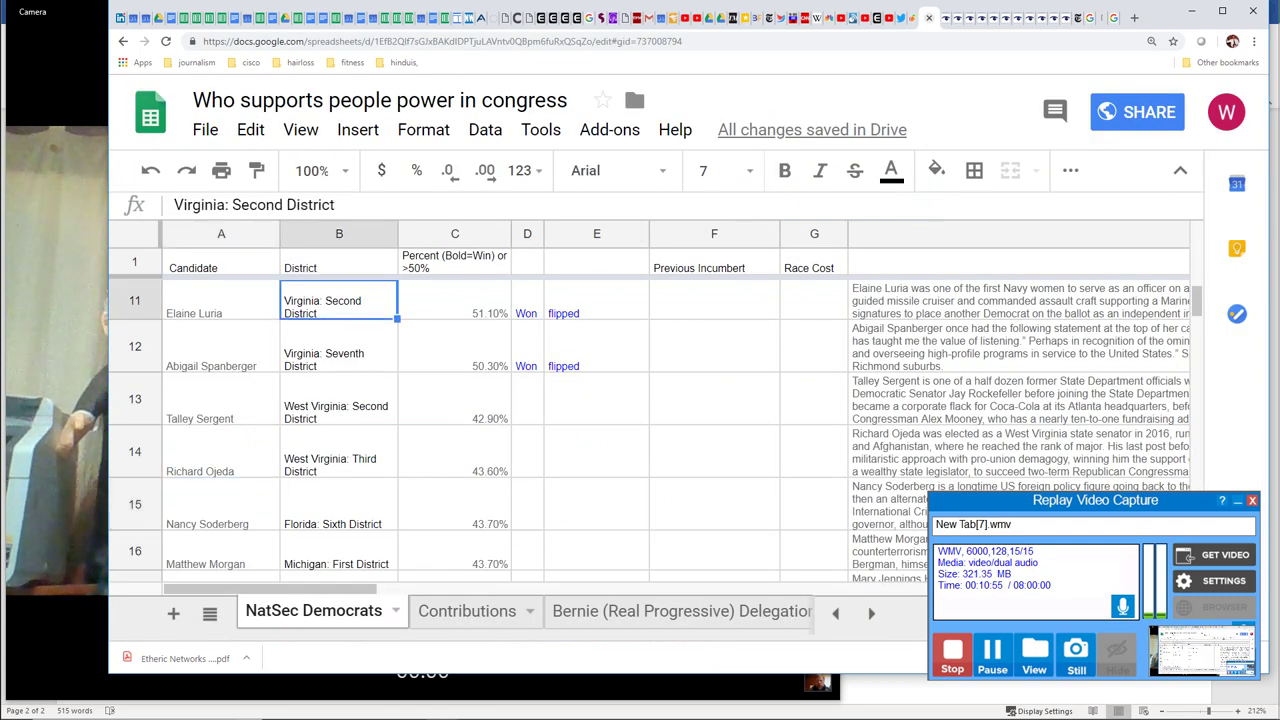
key(ctrl+Up)
key(Left)
key(Down)
key(Down)
key(Down)
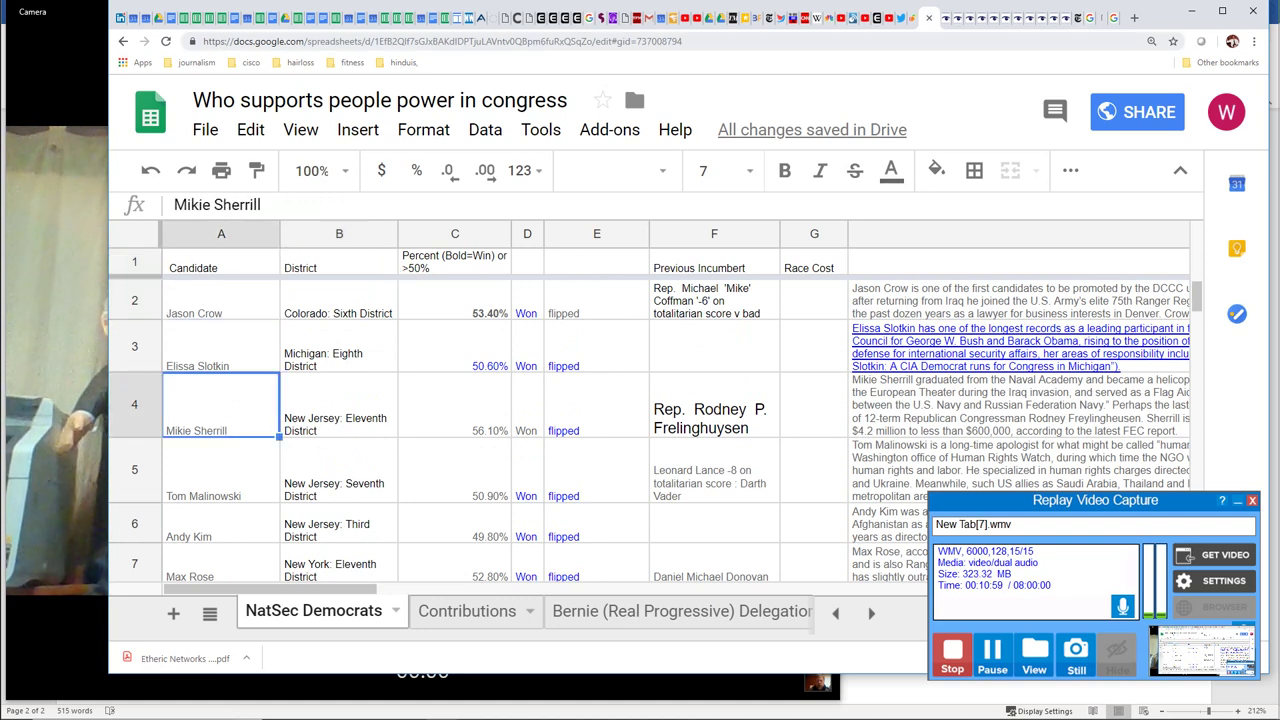
Step: Return to the OpenSecrets search results and search the site for Mikie Sherrill
click(946, 18)
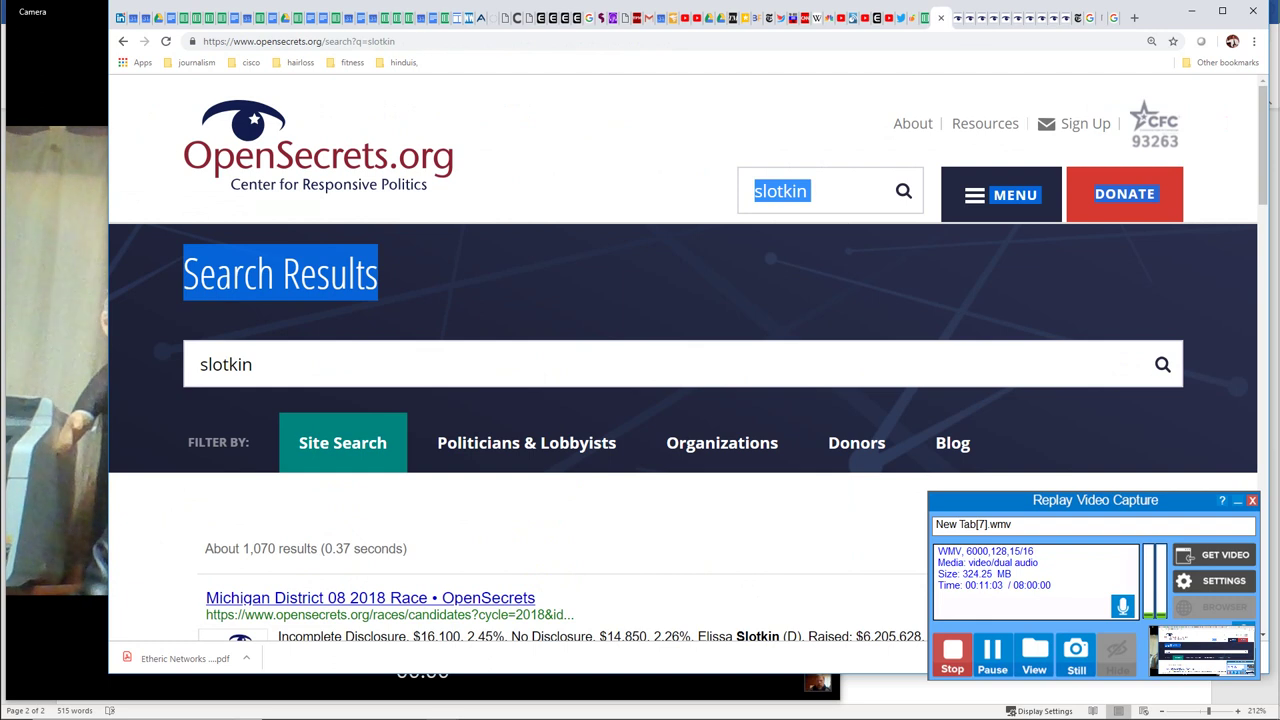
text(mikie)
key(Down)
key(Down)
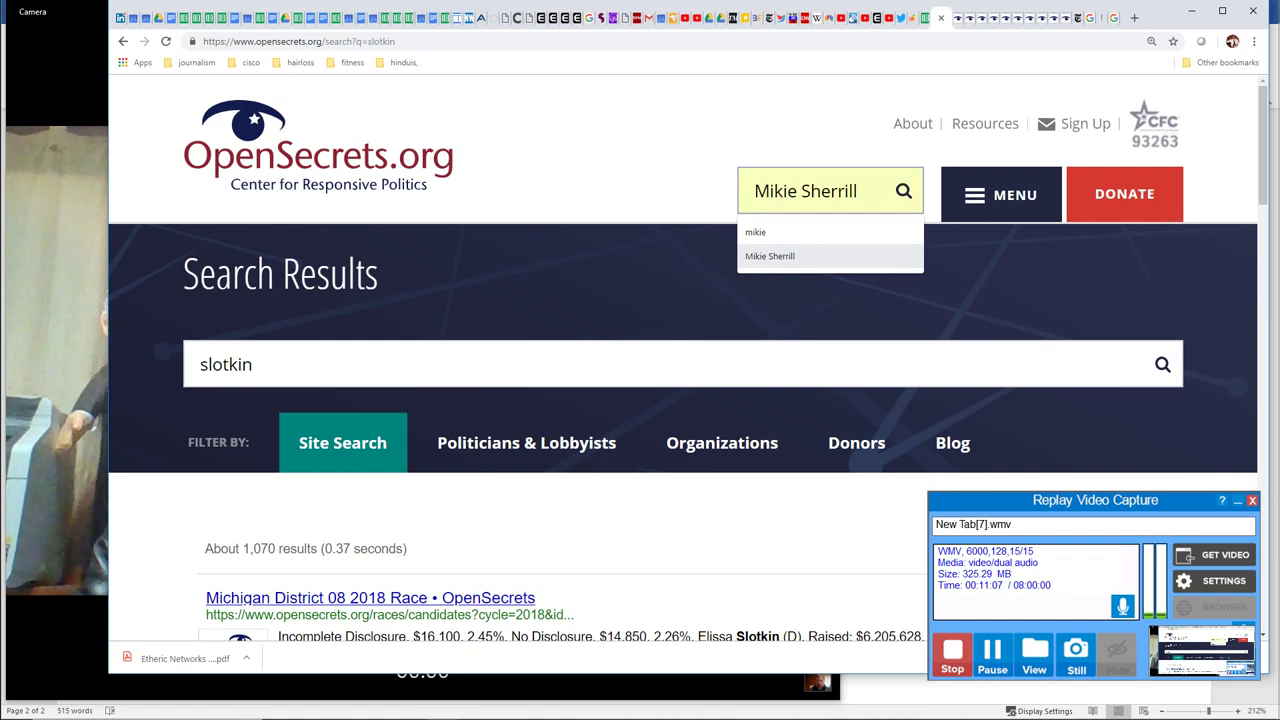
key(Return)
key(Return)
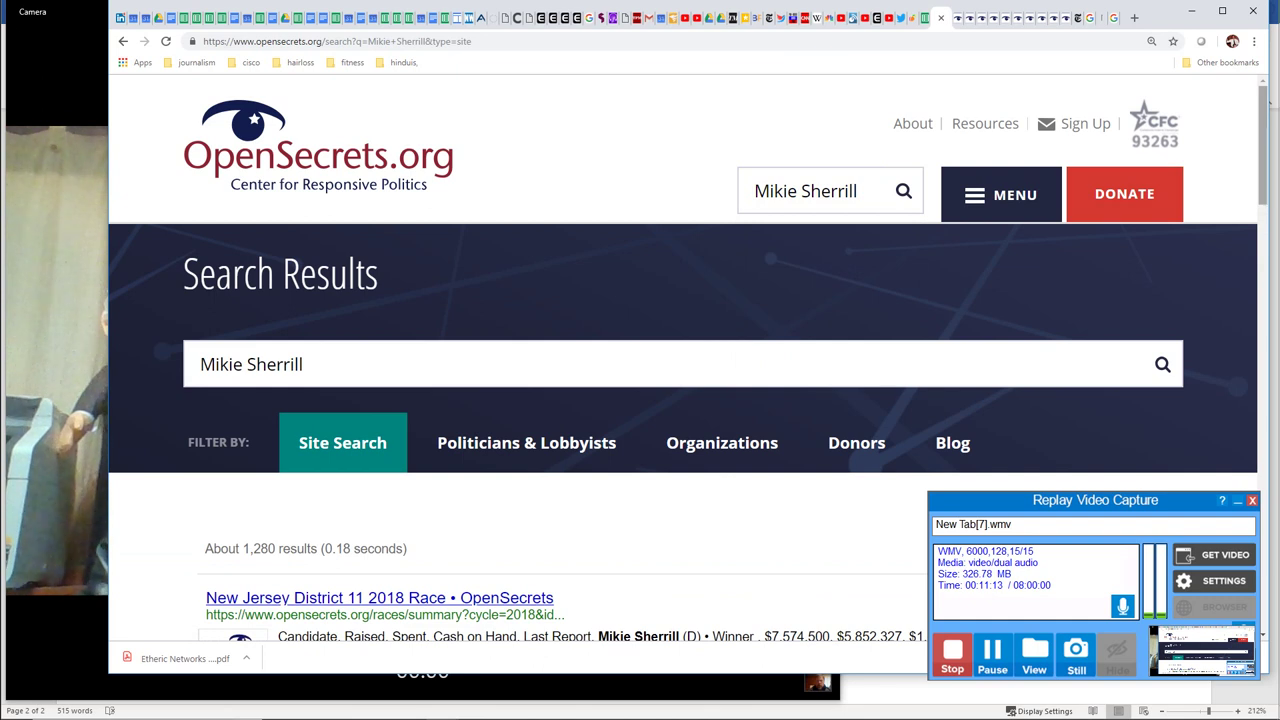
Step: Open the New Jersey District 11 2018 race summary and examine the candidates' raised, spent and cash-on-hand amounts
scroll(473, 461, down, 4)
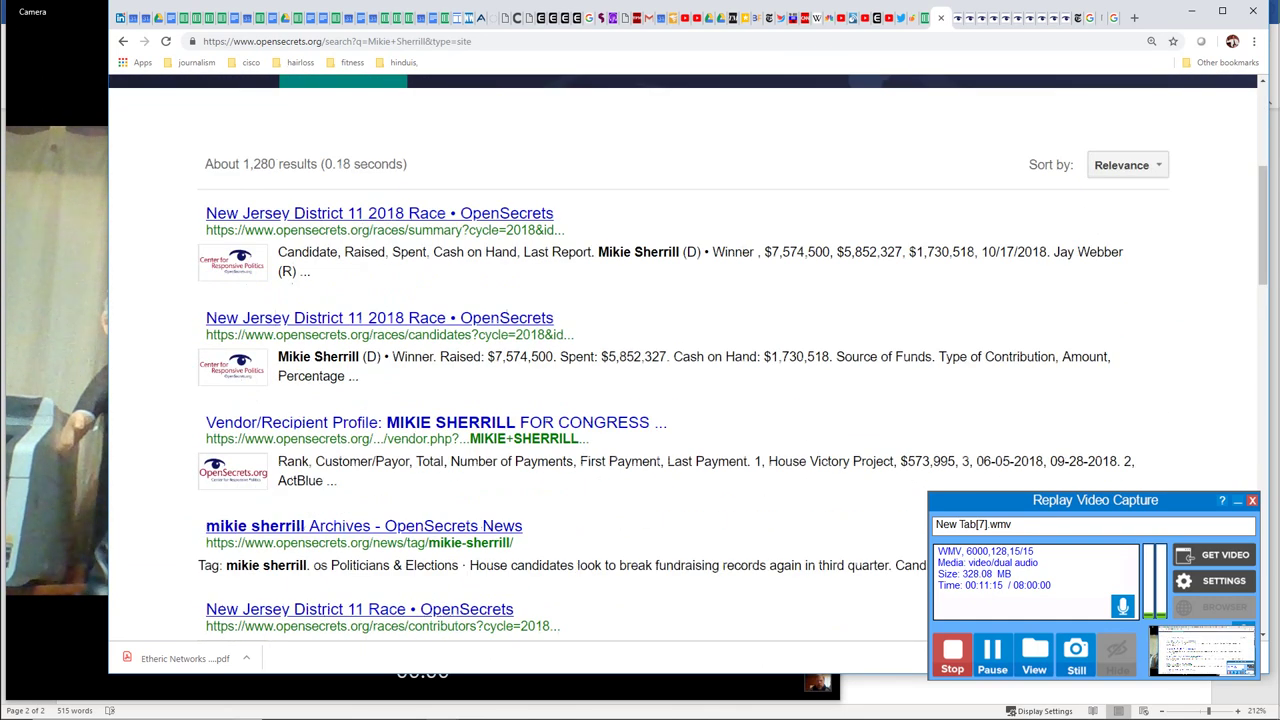
click(380, 213)
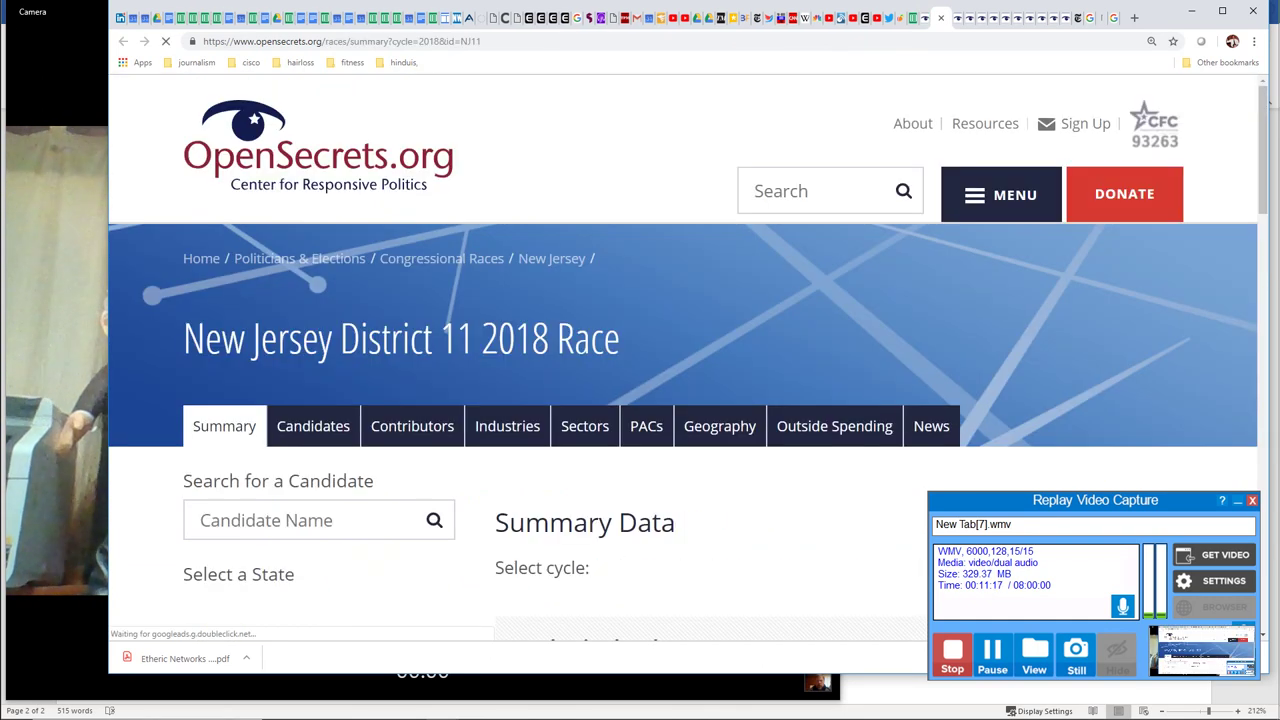
scroll(680, 400, down, 3)
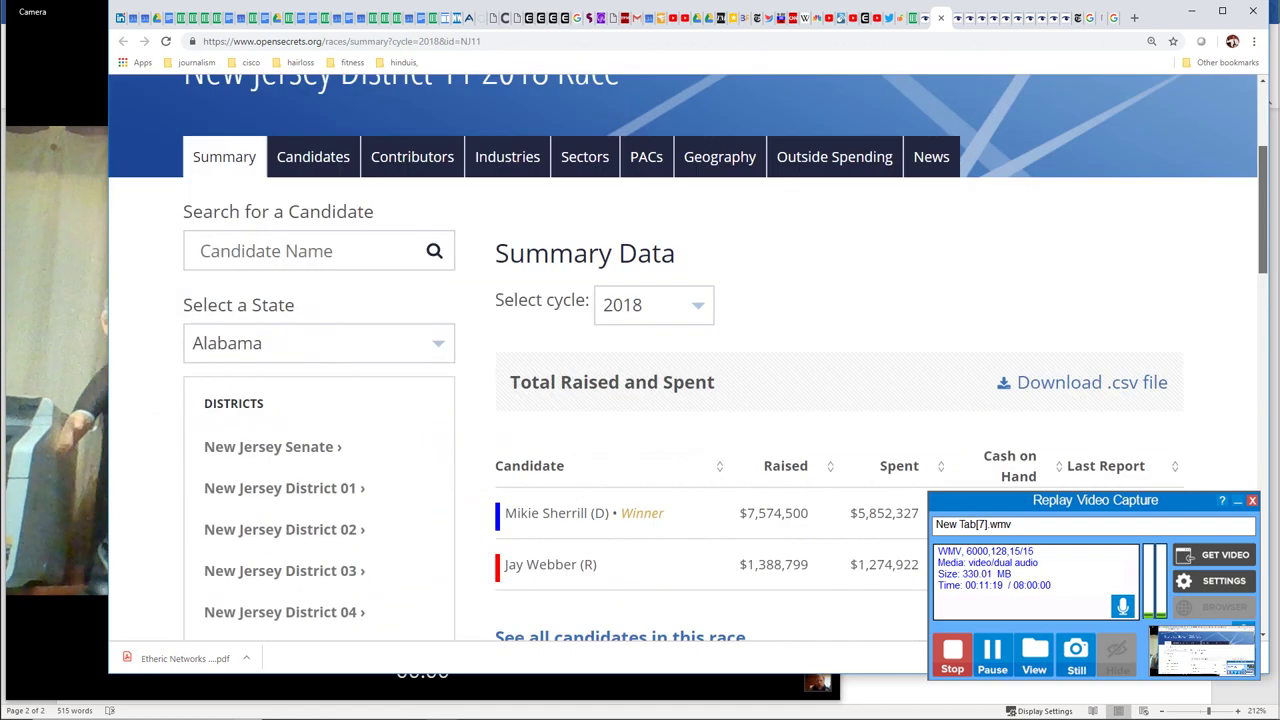
scroll(680, 400, down, 1)
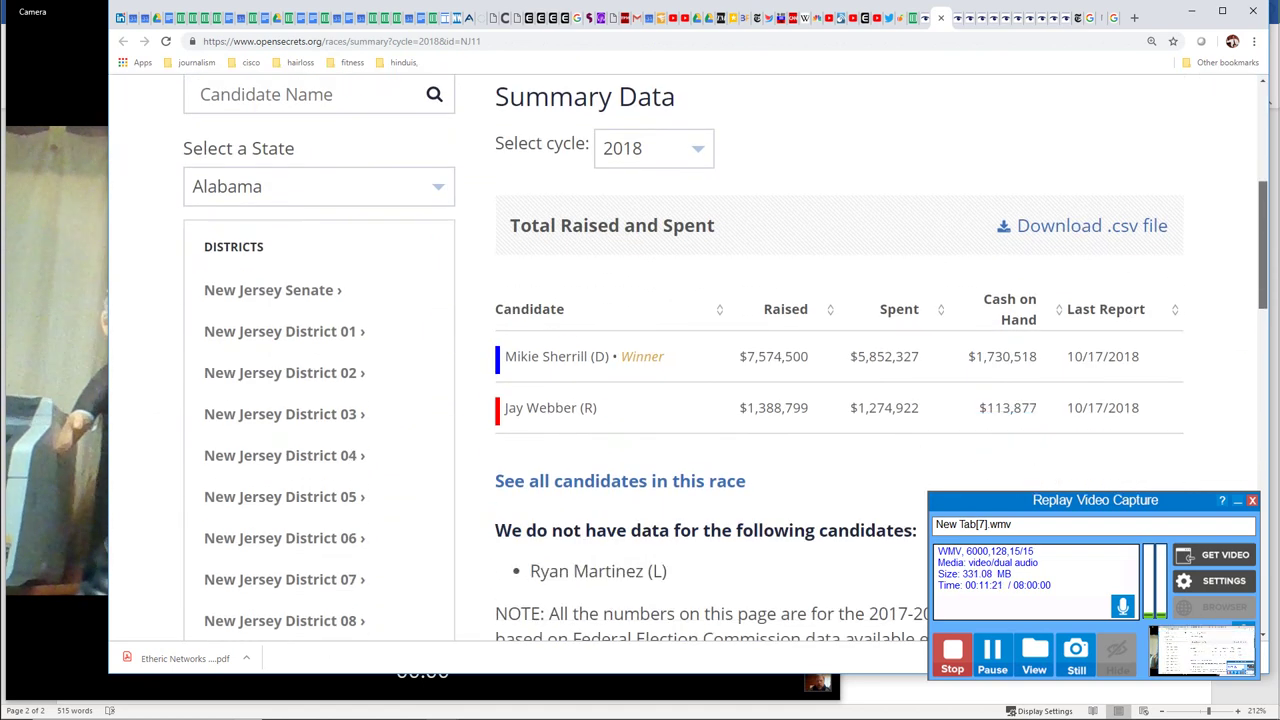
scroll(680, 400, up, 2)
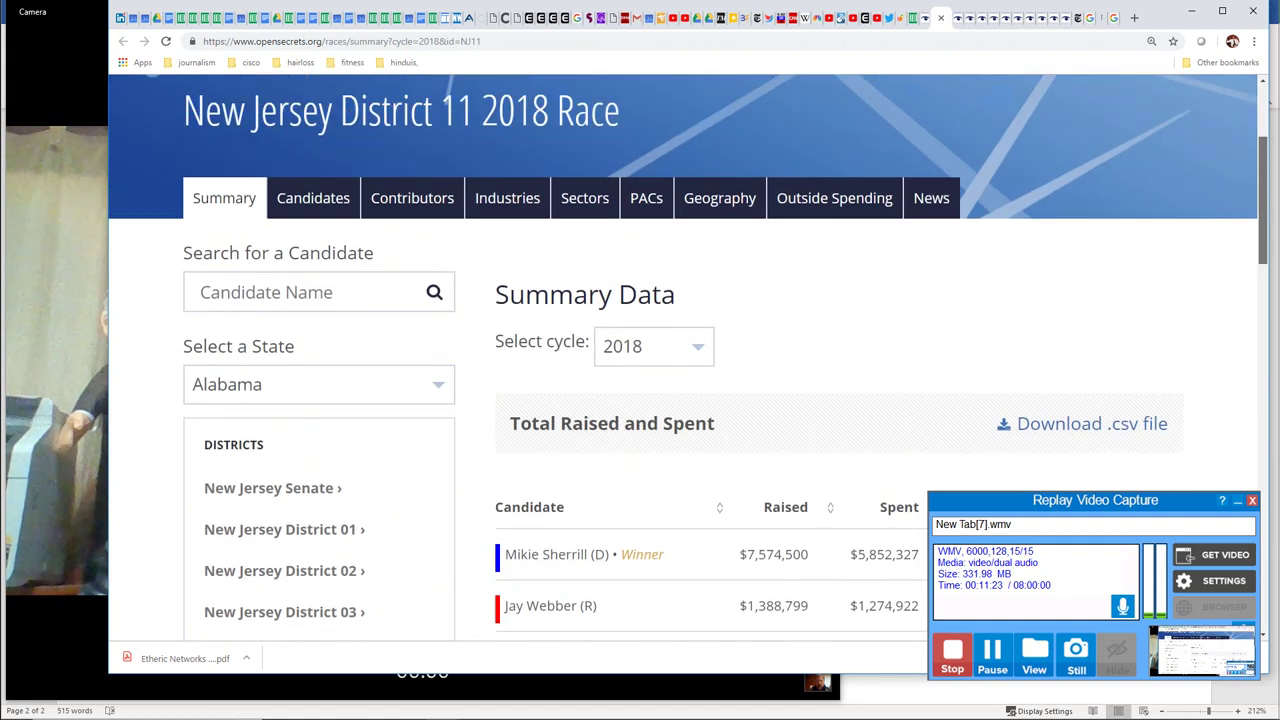
scroll(680, 400, down, 2)
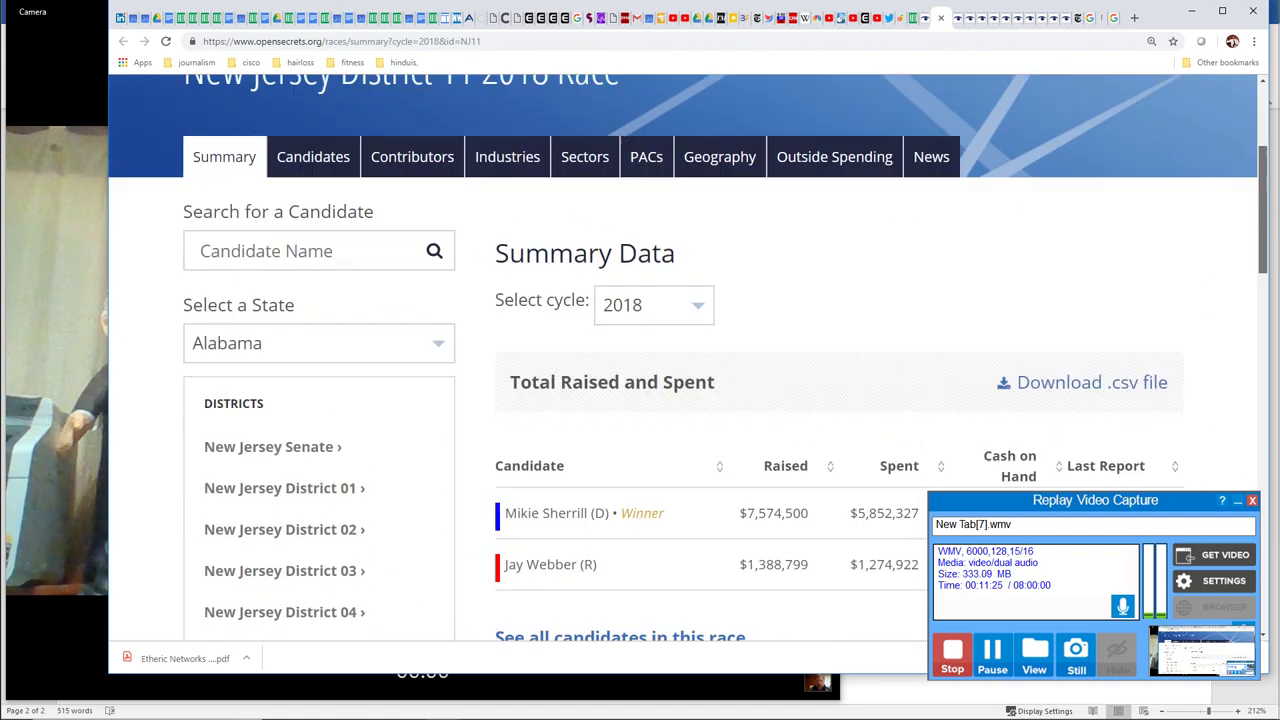
scroll(688, 374, down, 1)
scroll(683, 358, up, 1)
scroll(683, 358, down, 1)
scroll(688, 373, down, 1)
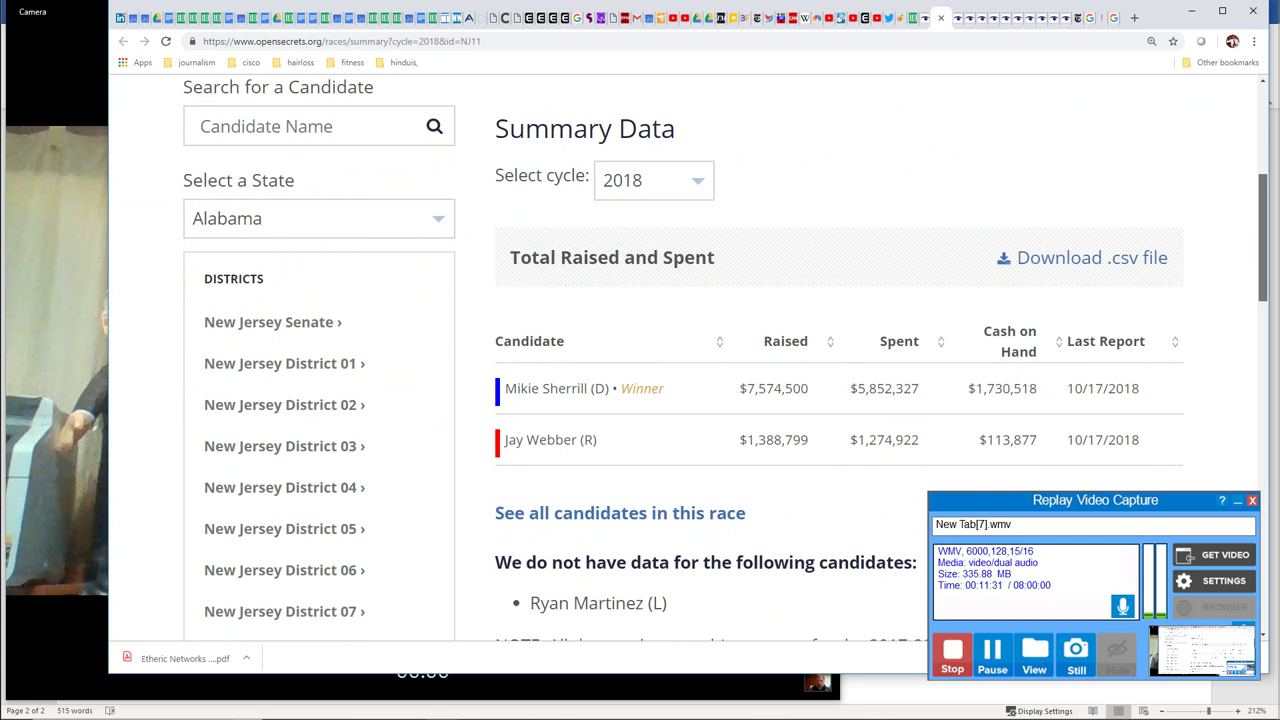
scroll(688, 374, up, 3)
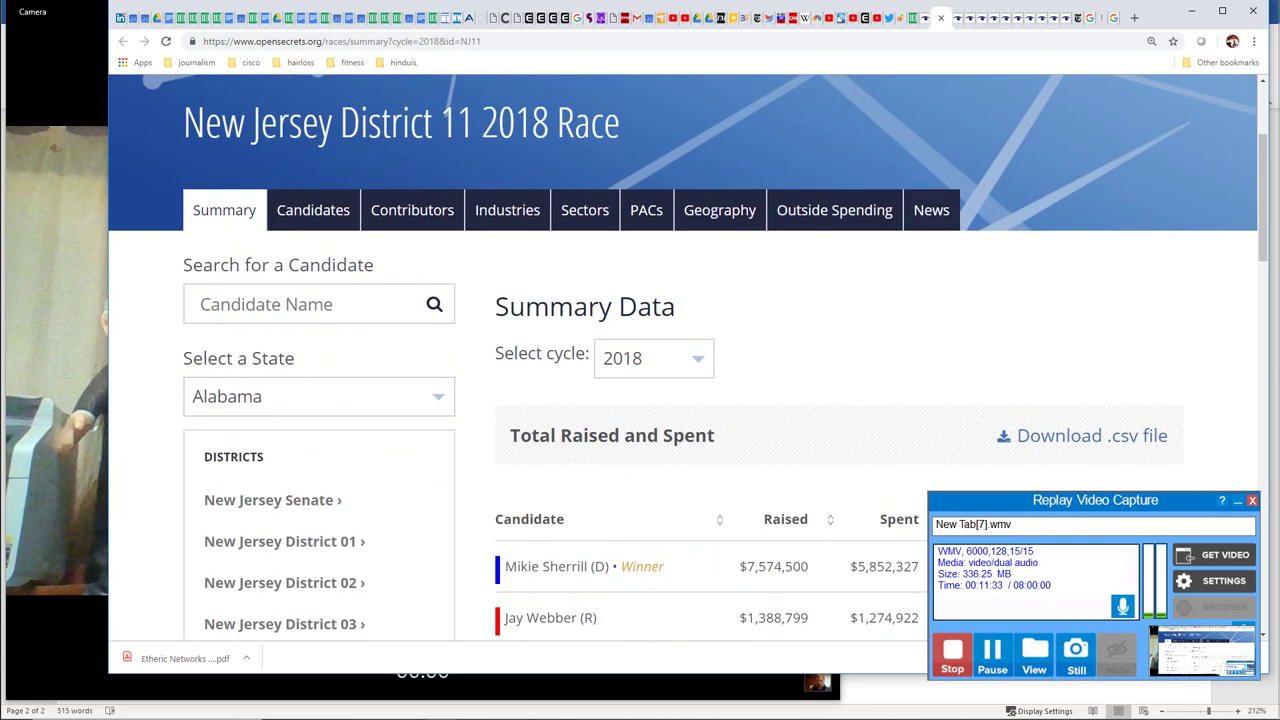
Step: Open the New Jersey District 11 outside spending data and review the supported and opposed amounts for each candidate
click(834, 210)
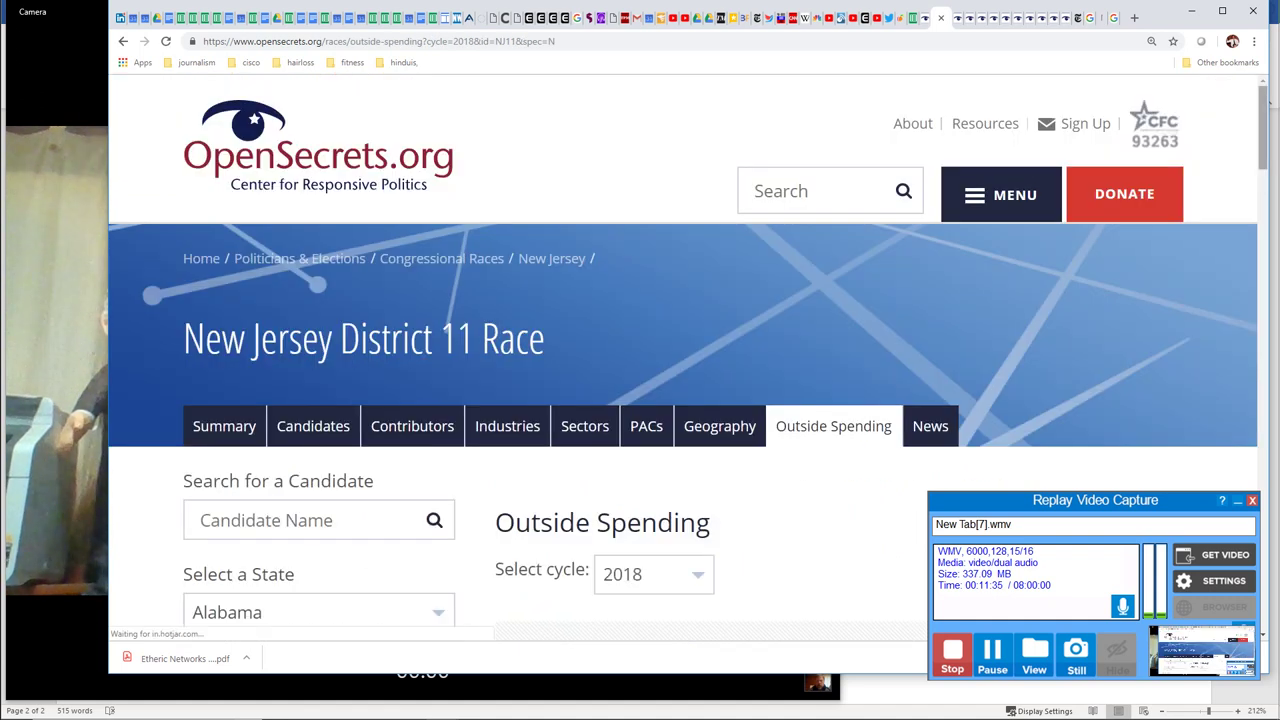
scroll(686, 360, down, 4)
scroll(686, 360, down, 3)
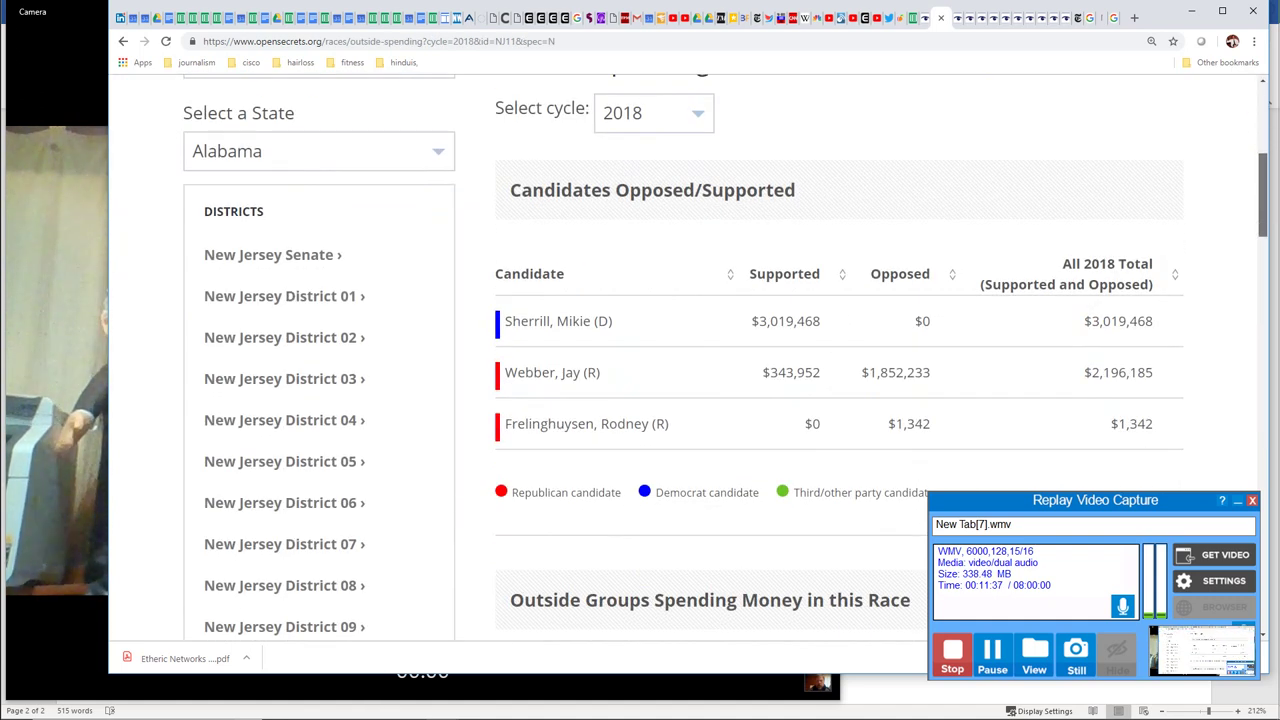
scroll(320, 578, down, 2)
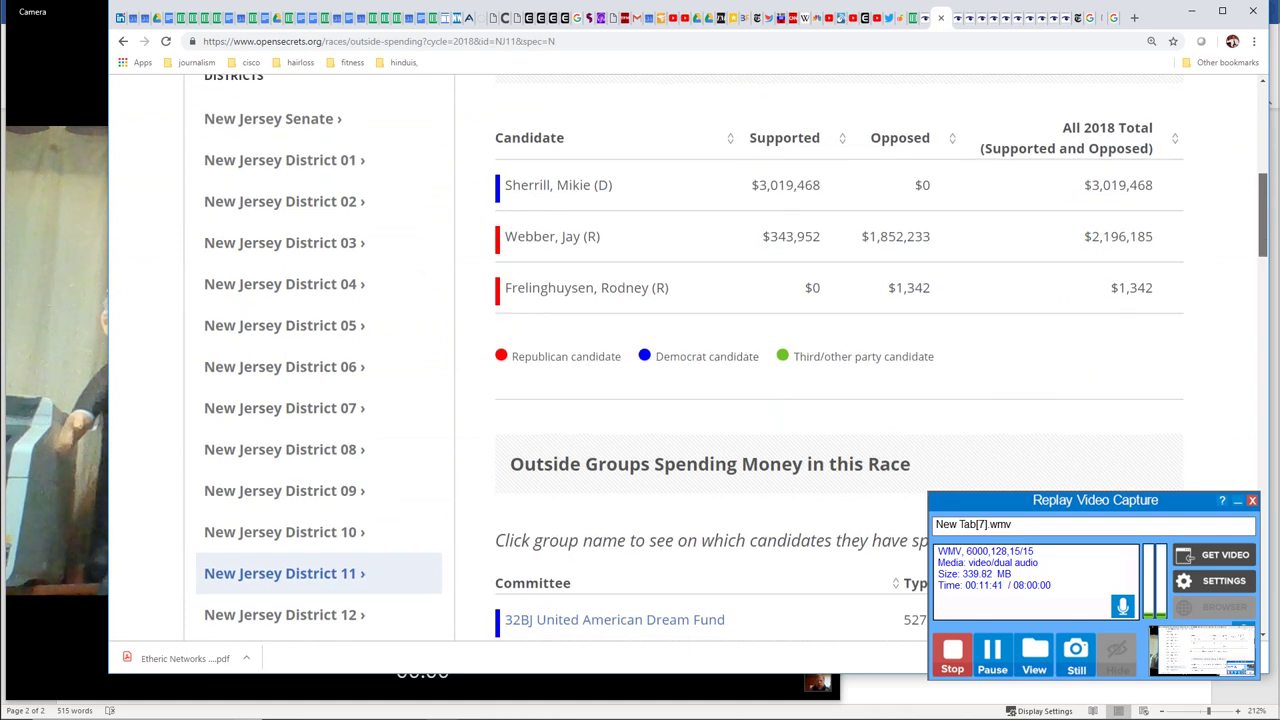
scroll(725, 373, down, 1)
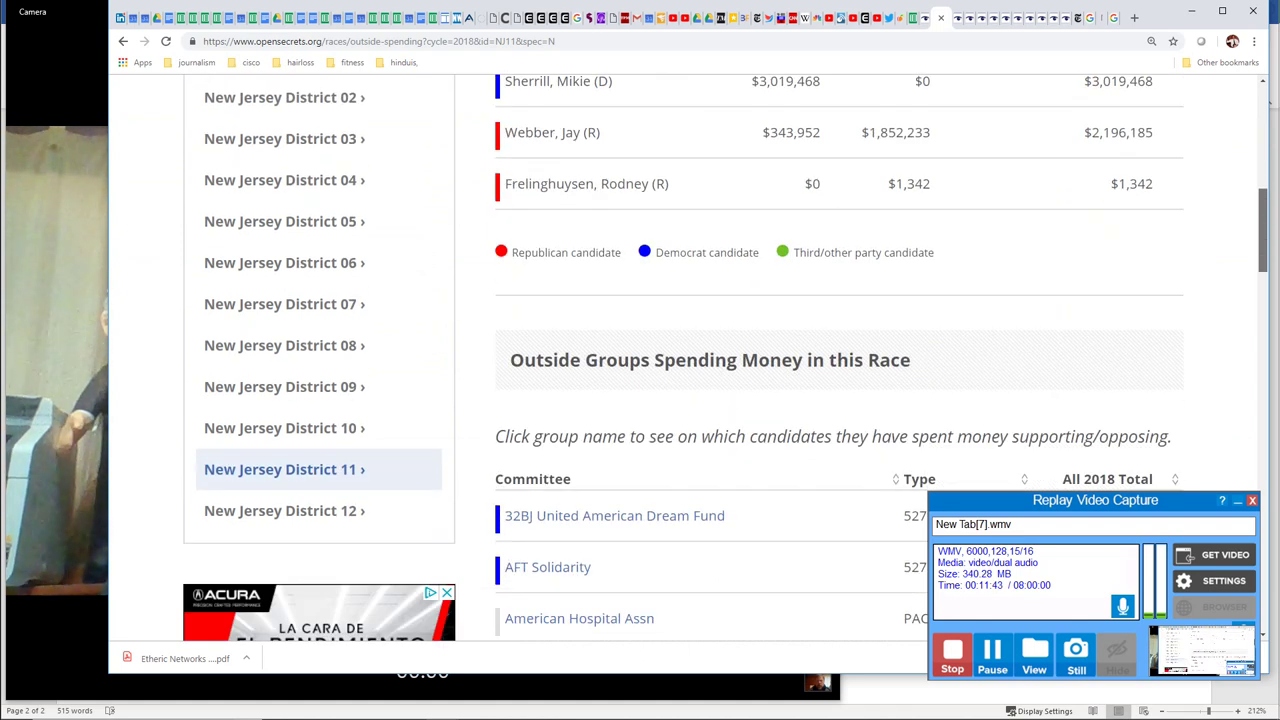
scroll(684, 357, down, 1)
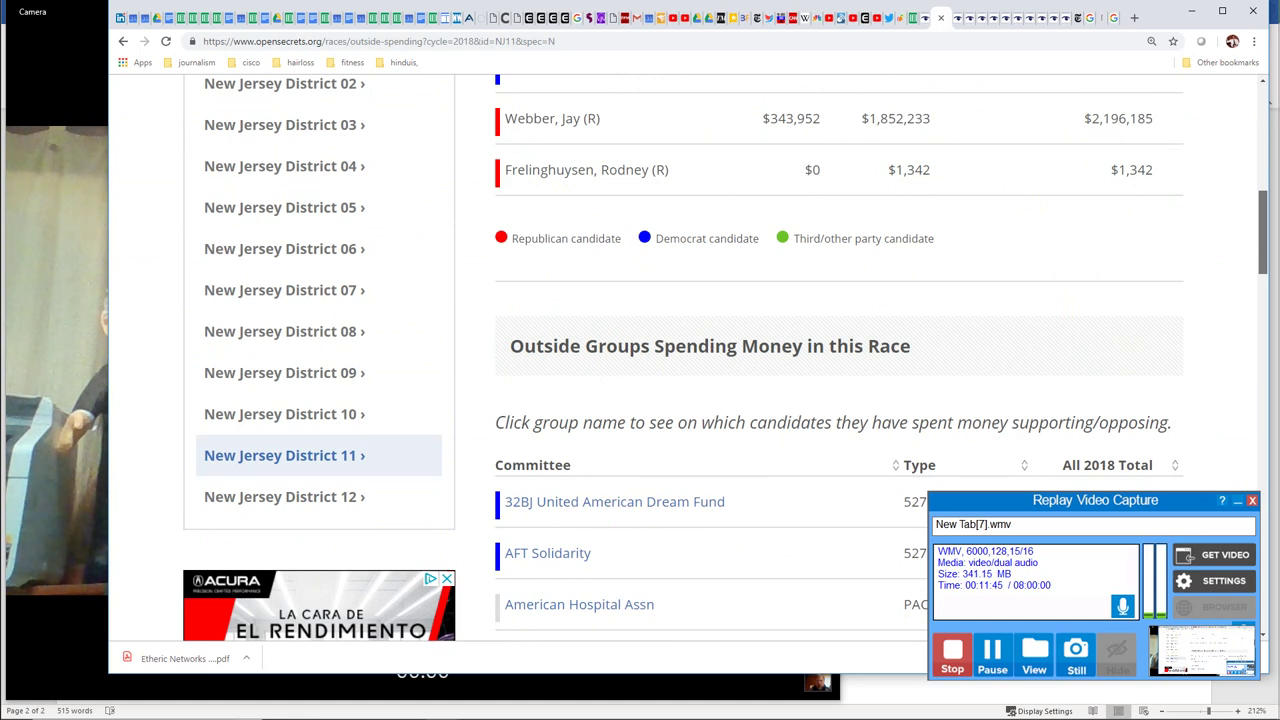
scroll(684, 357, up, 1)
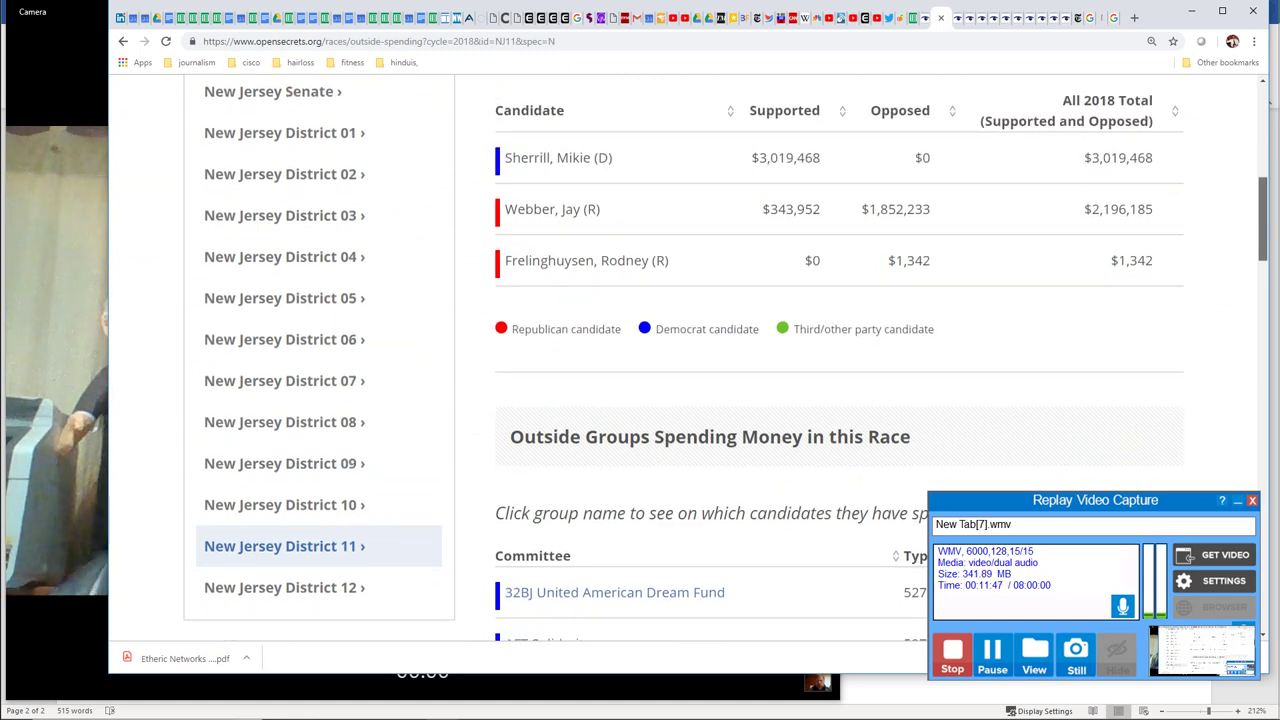
Step: Sort the outside groups spending in the New Jersey District 11 race by their 2018 totals, largest first
scroll(684, 357, down, 1)
scroll(706, 374, down, 3)
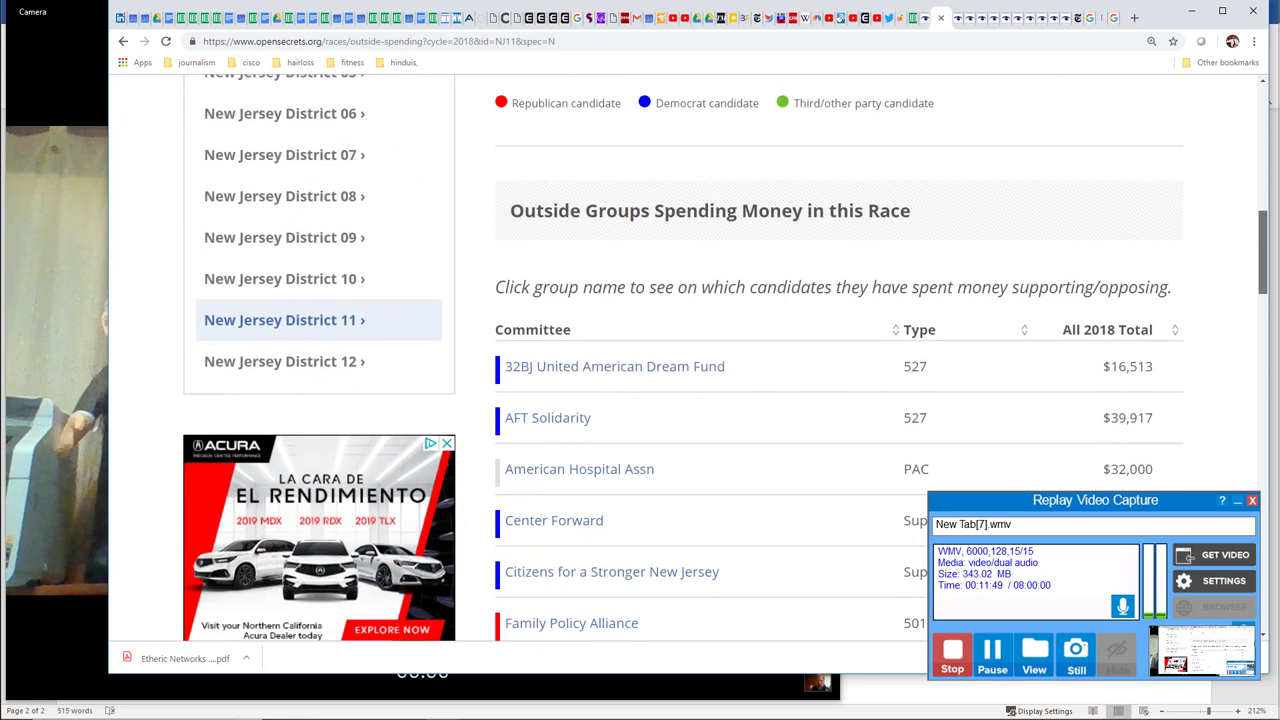
click(1107, 216)
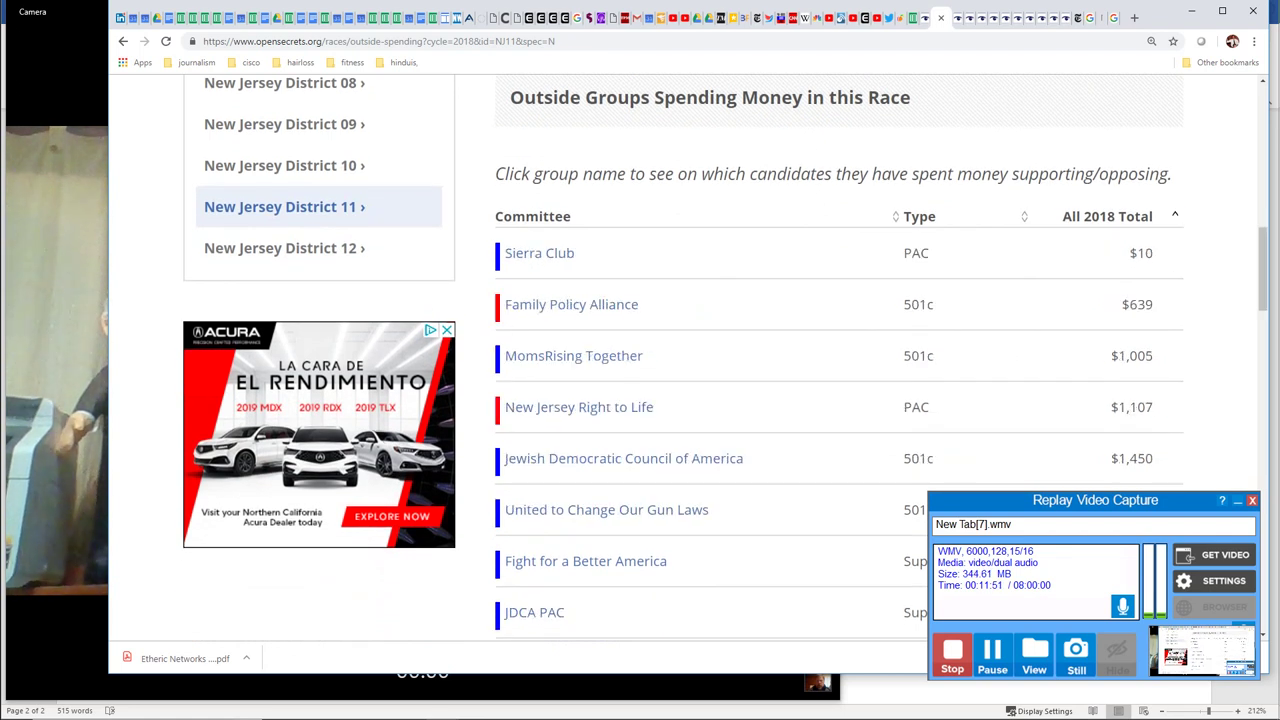
click(1107, 216)
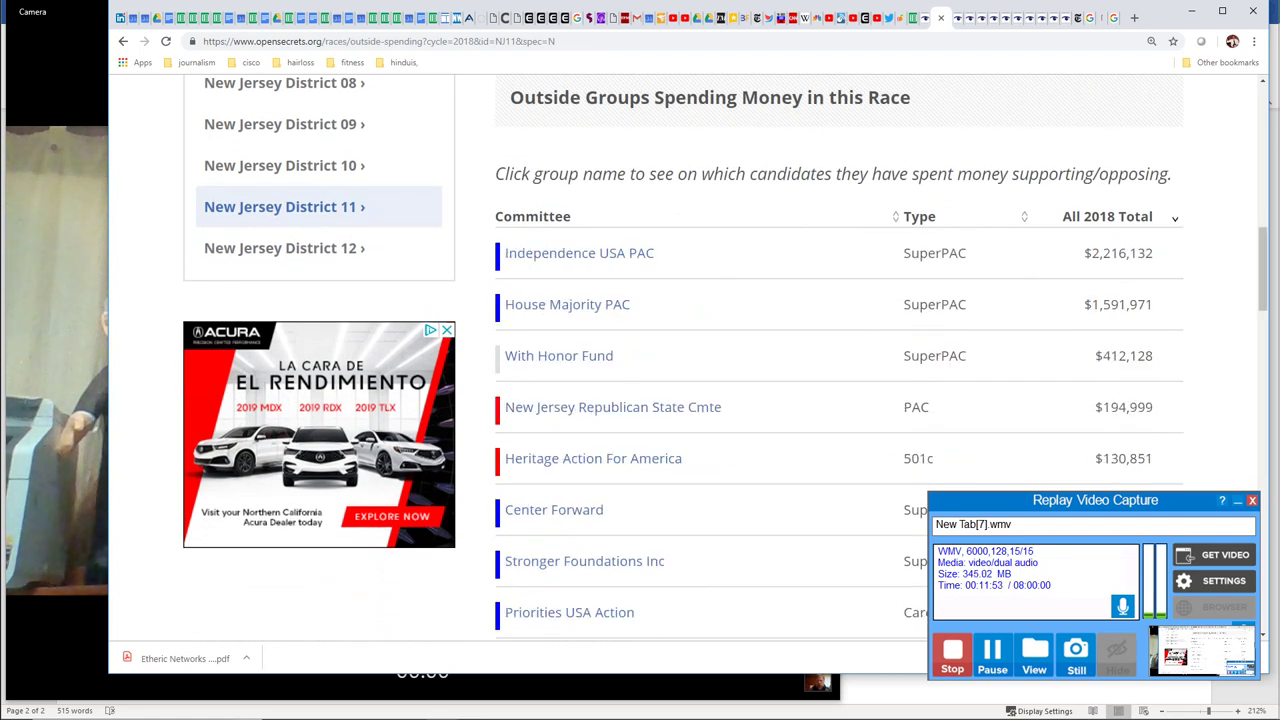
Step: Review the sorted committees, their types and 2018 totals, and compare them with the amounts supporting and opposing each candidate
scroll(706, 374, down, 2)
scroll(725, 370, down, 3)
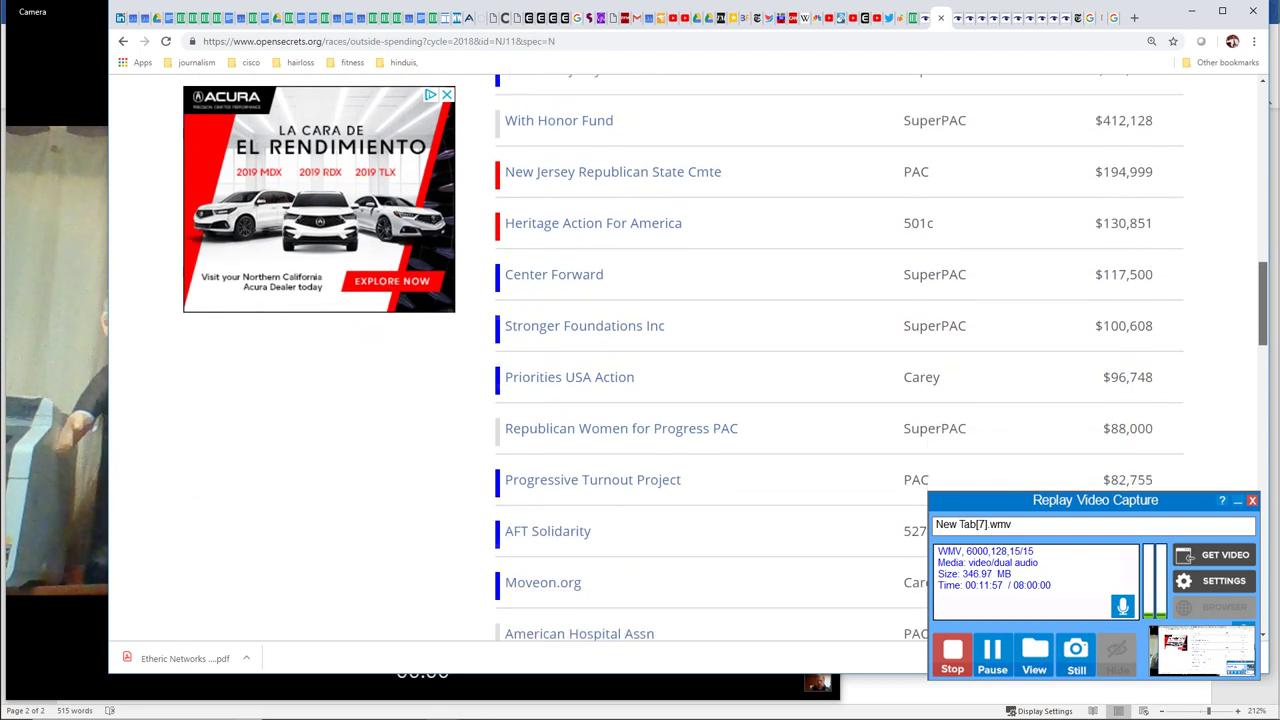
scroll(700, 370, down, 7)
scroll(700, 370, down, 3)
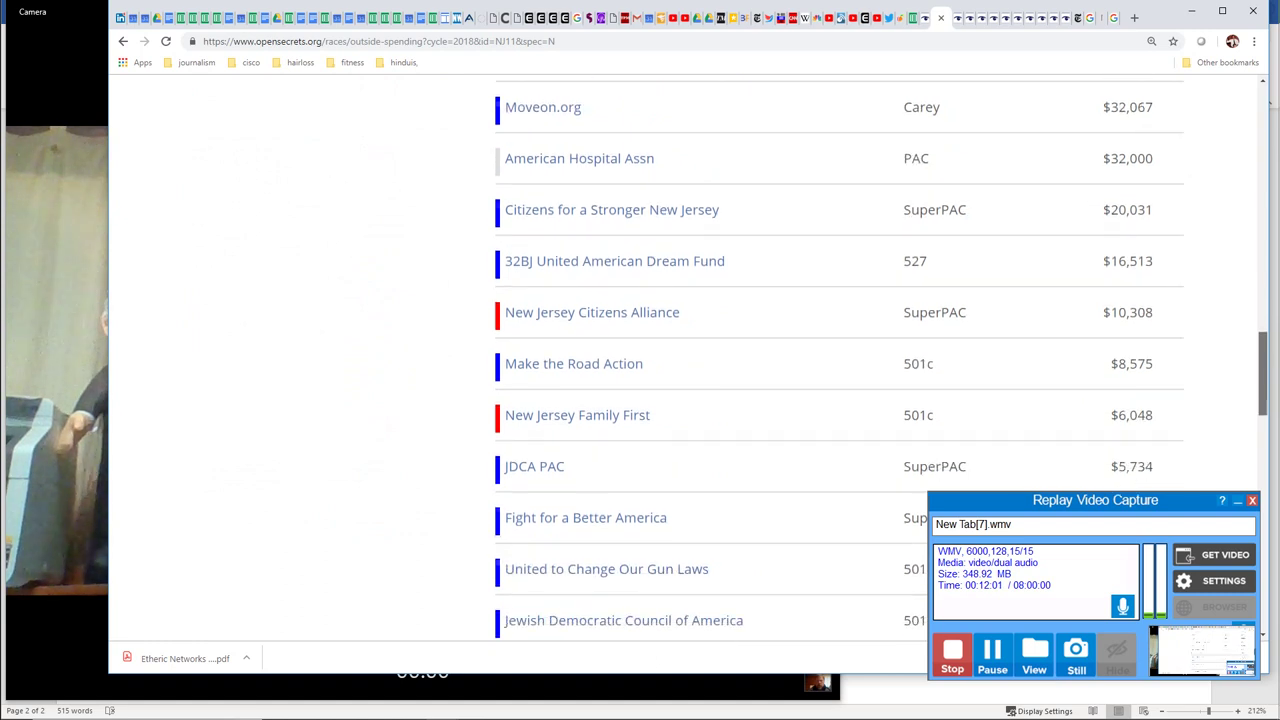
scroll(700, 370, up, 15)
scroll(700, 370, up, 1)
scroll(700, 370, down, 1)
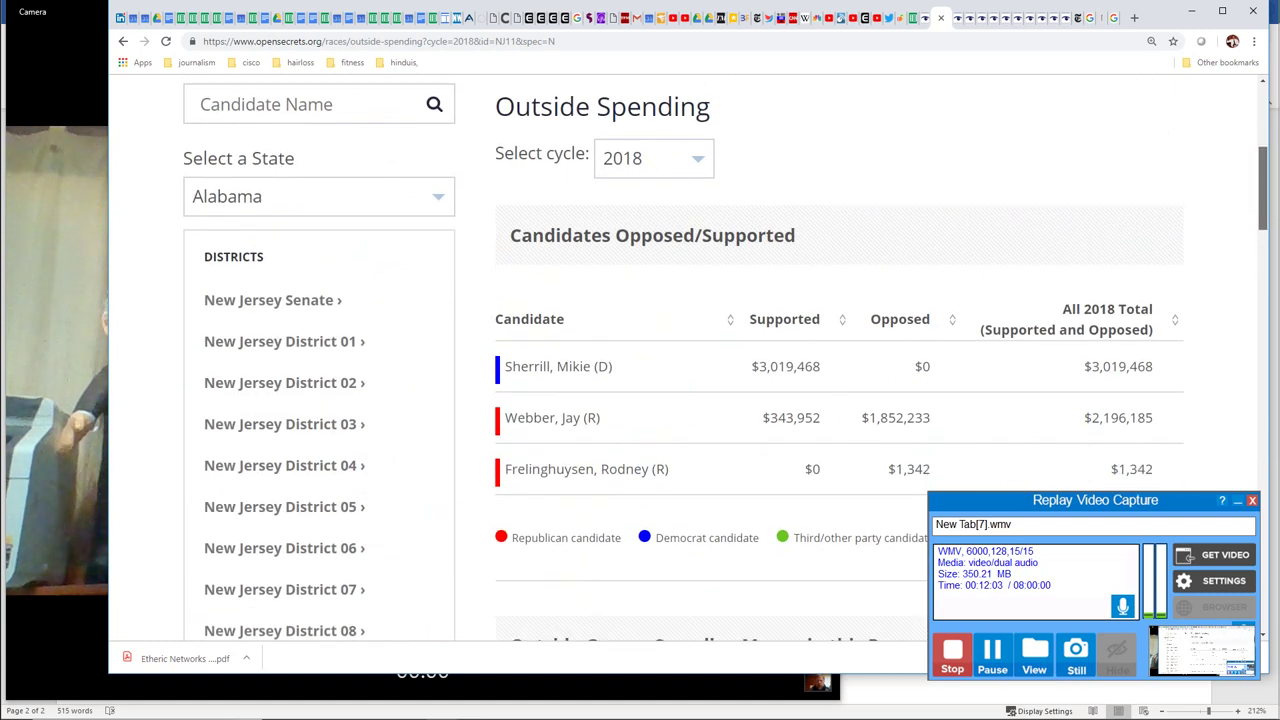
scroll(700, 370, down, 6)
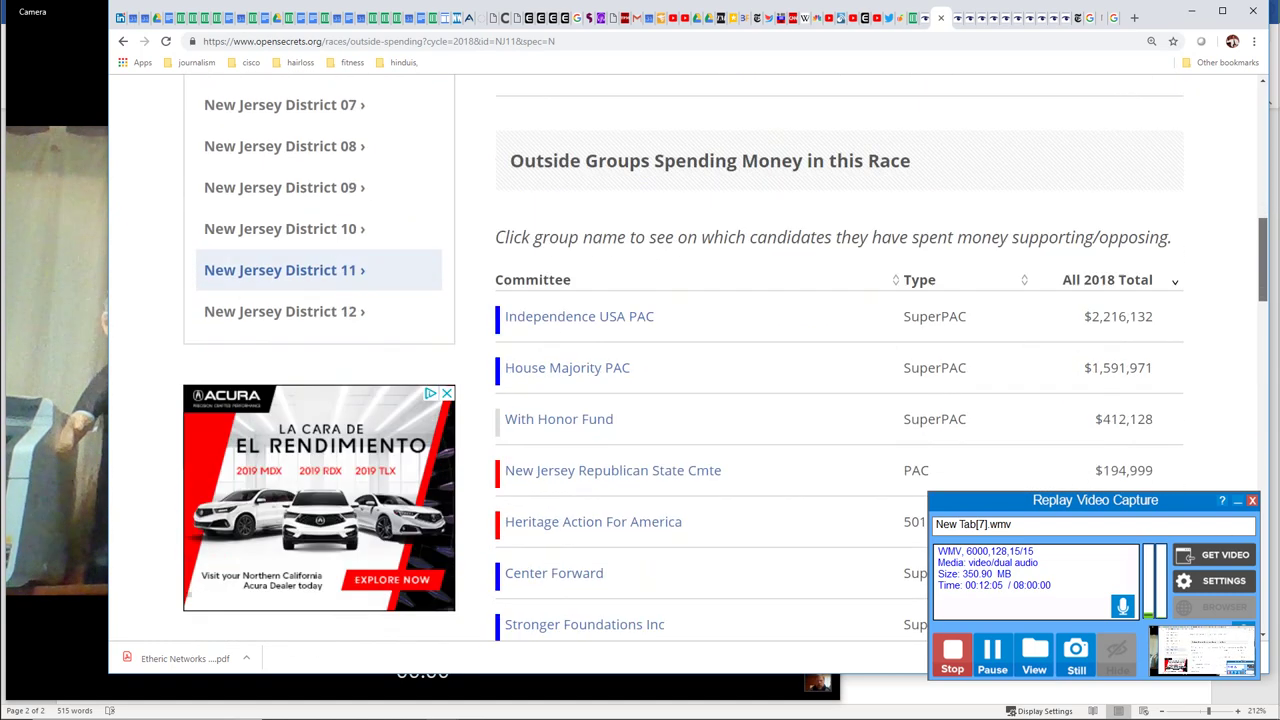
scroll(700, 370, down, 5)
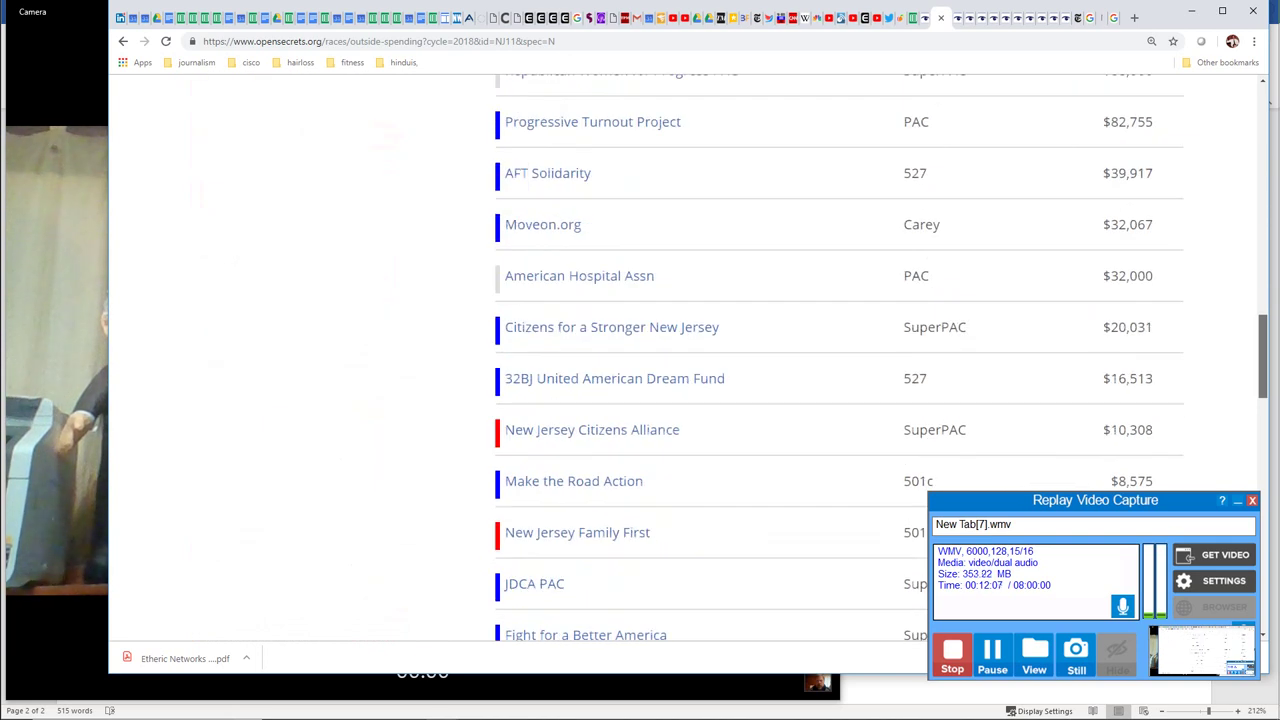
scroll(700, 370, down, 5)
scroll(700, 370, up, 18)
scroll(700, 370, down, 4)
scroll(300, 537, up, 2)
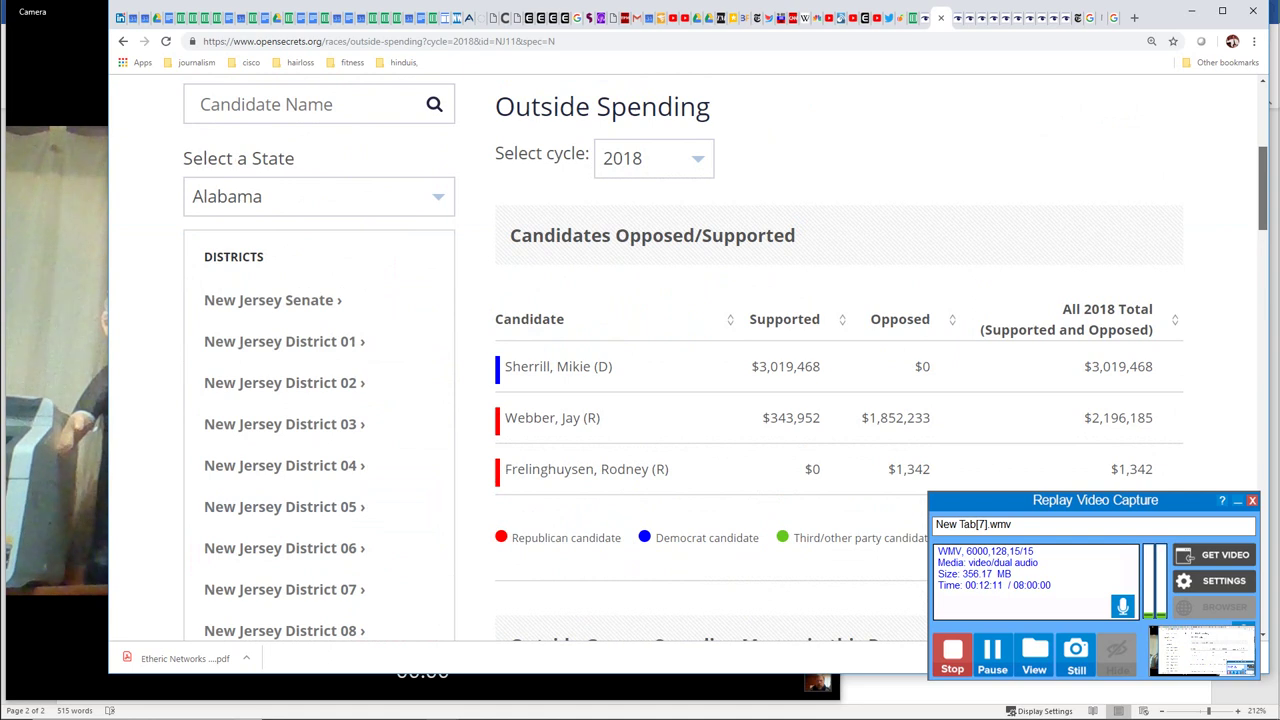
scroll(686, 357, down, 1)
scroll(640, 370, down, 1)
scroll(640, 370, down, 5)
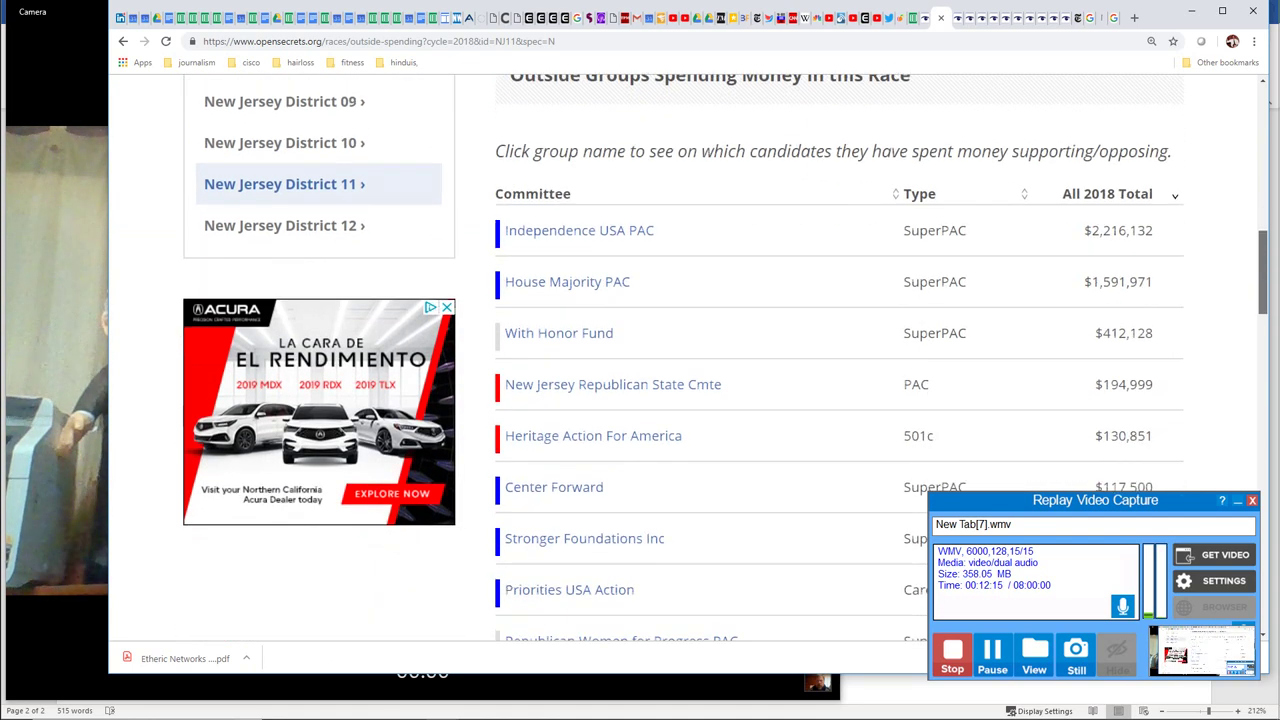
scroll(640, 370, down, 2)
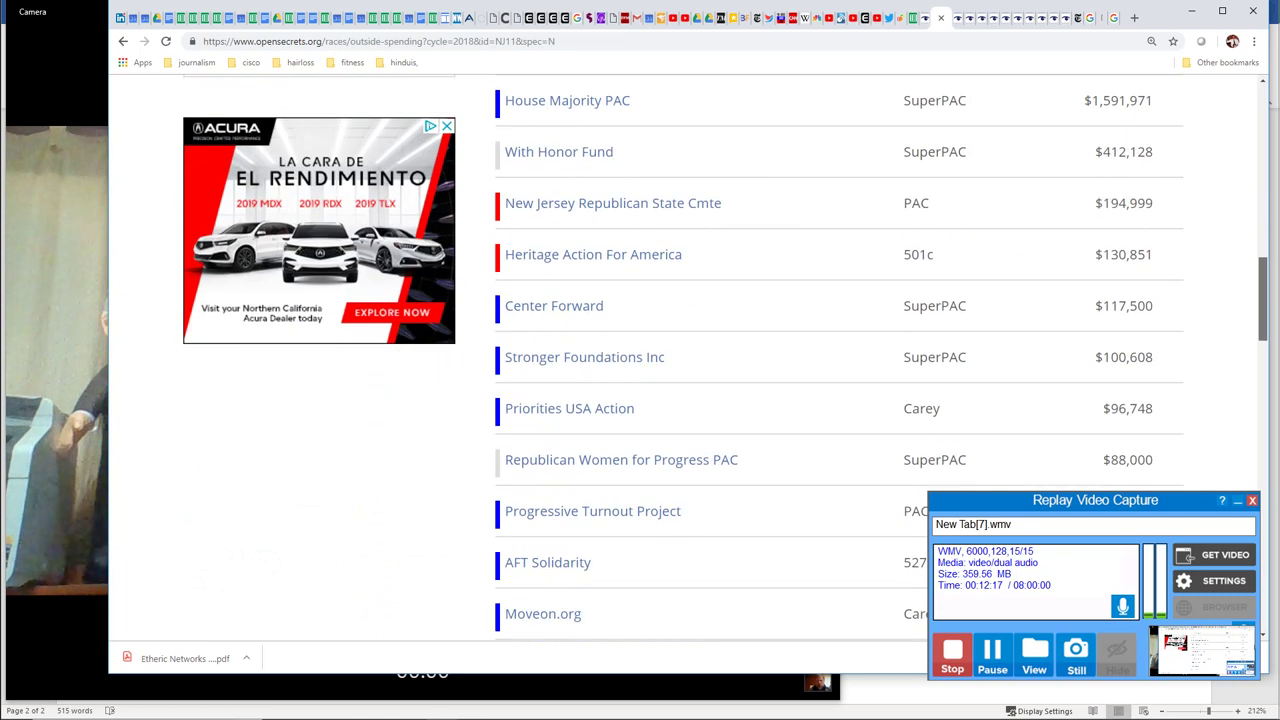
scroll(640, 370, down, 3)
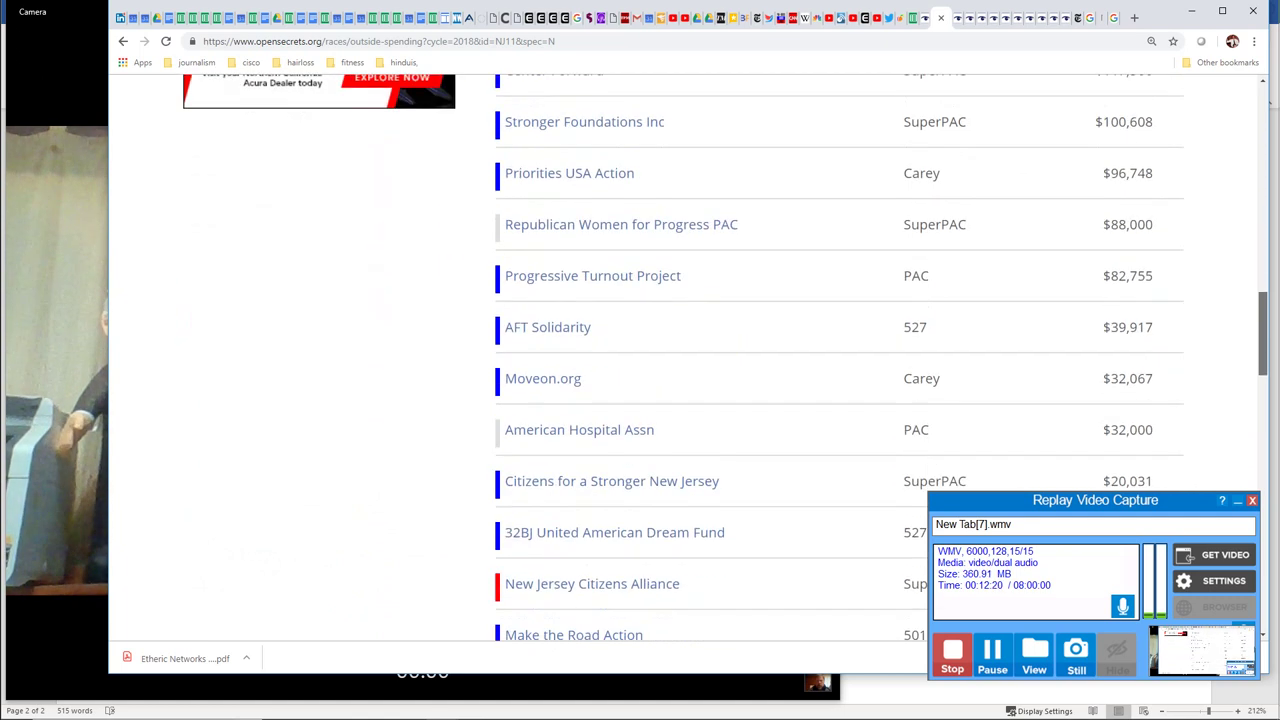
scroll(640, 370, up, 9)
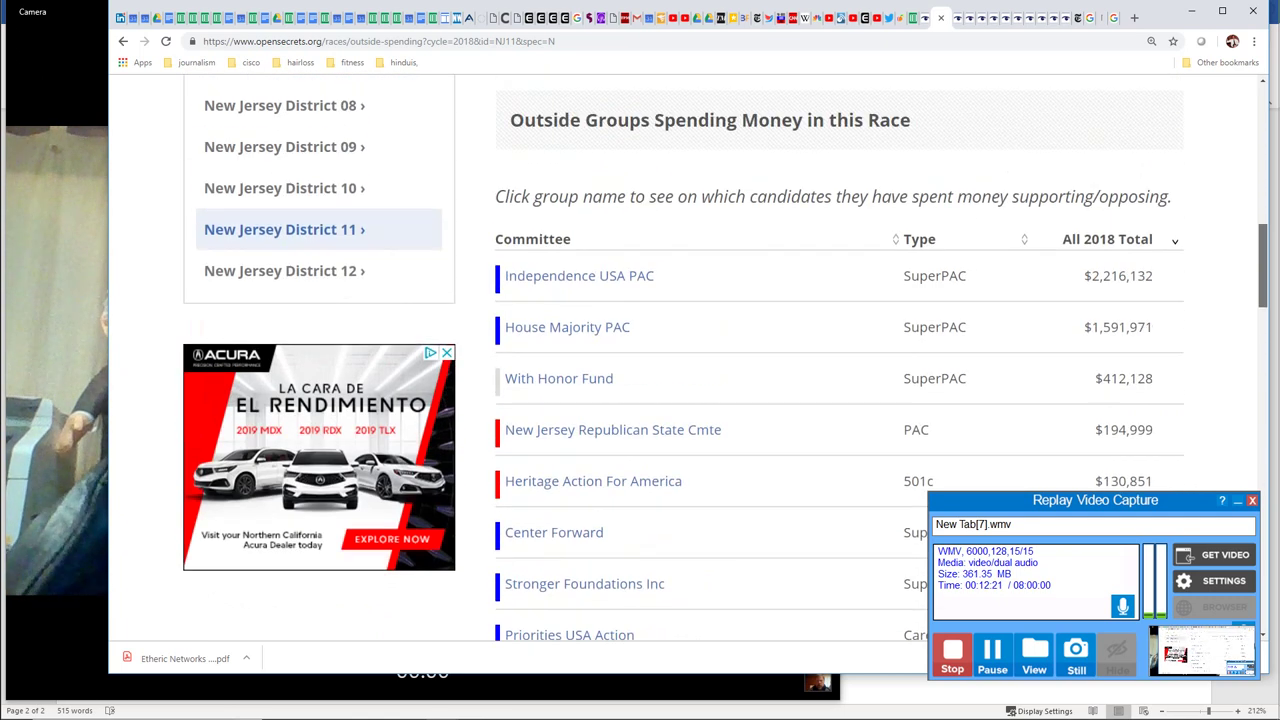
scroll(640, 370, up, 1)
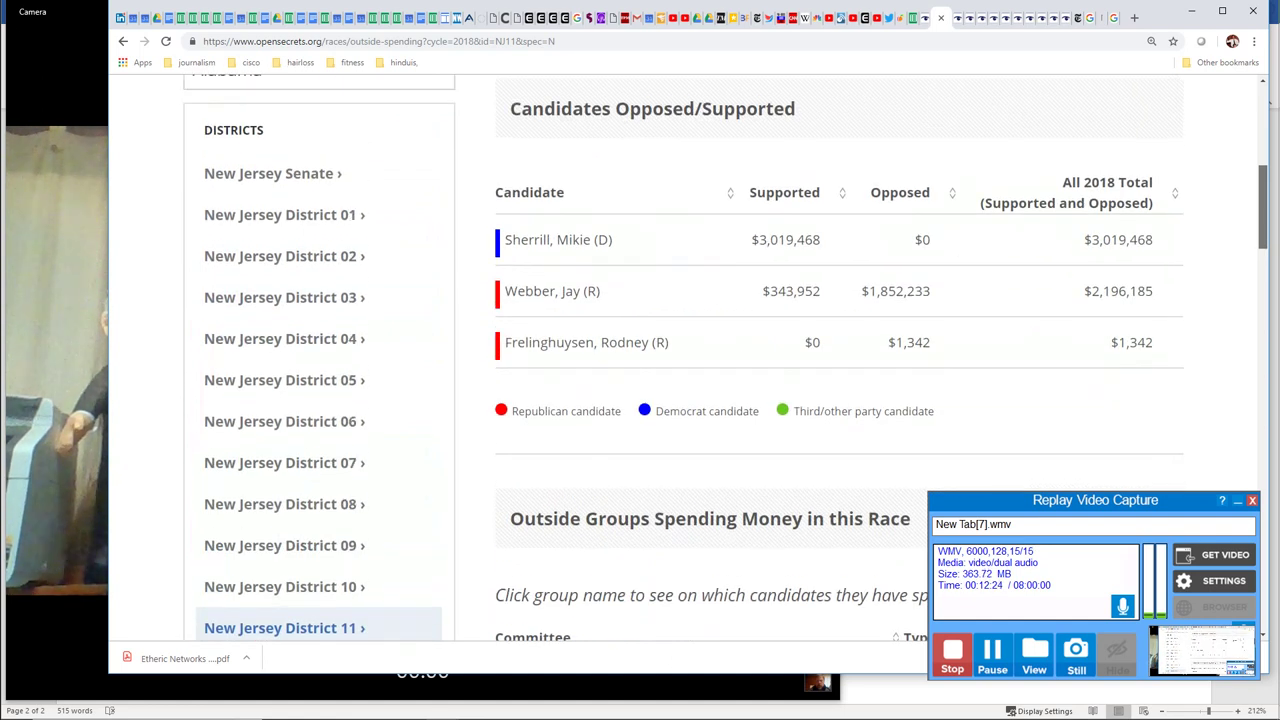
Step: Open the New Jersey District 11 contributors data and examine Mikie Sherrill's top contributors and their totals
scroll(640, 370, up, 4)
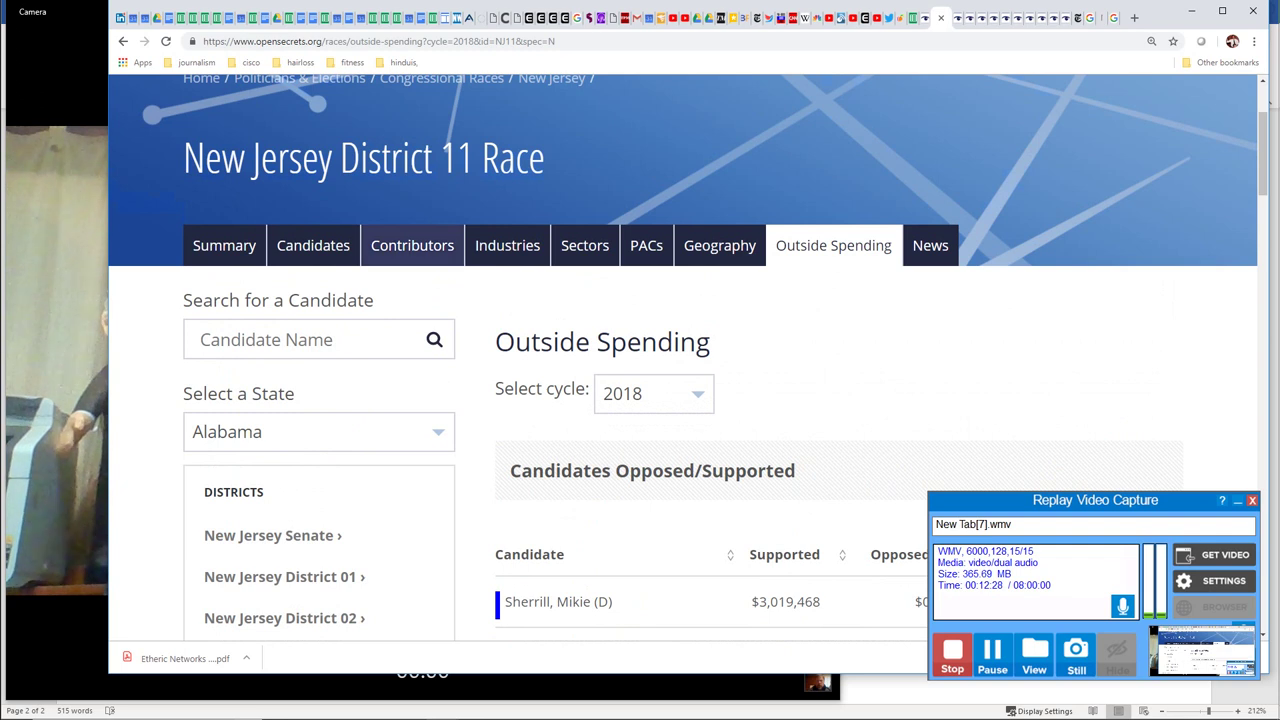
click(412, 245)
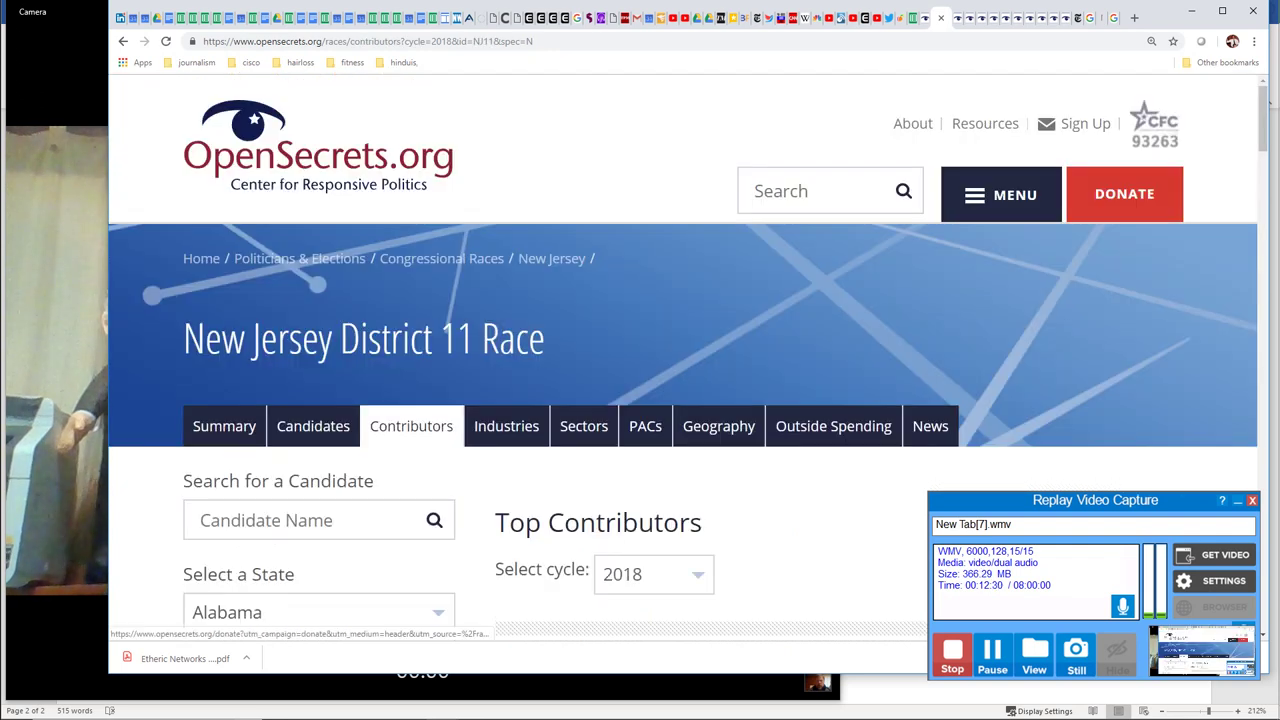
scroll(640, 370, down, 2)
scroll(640, 370, down, 5)
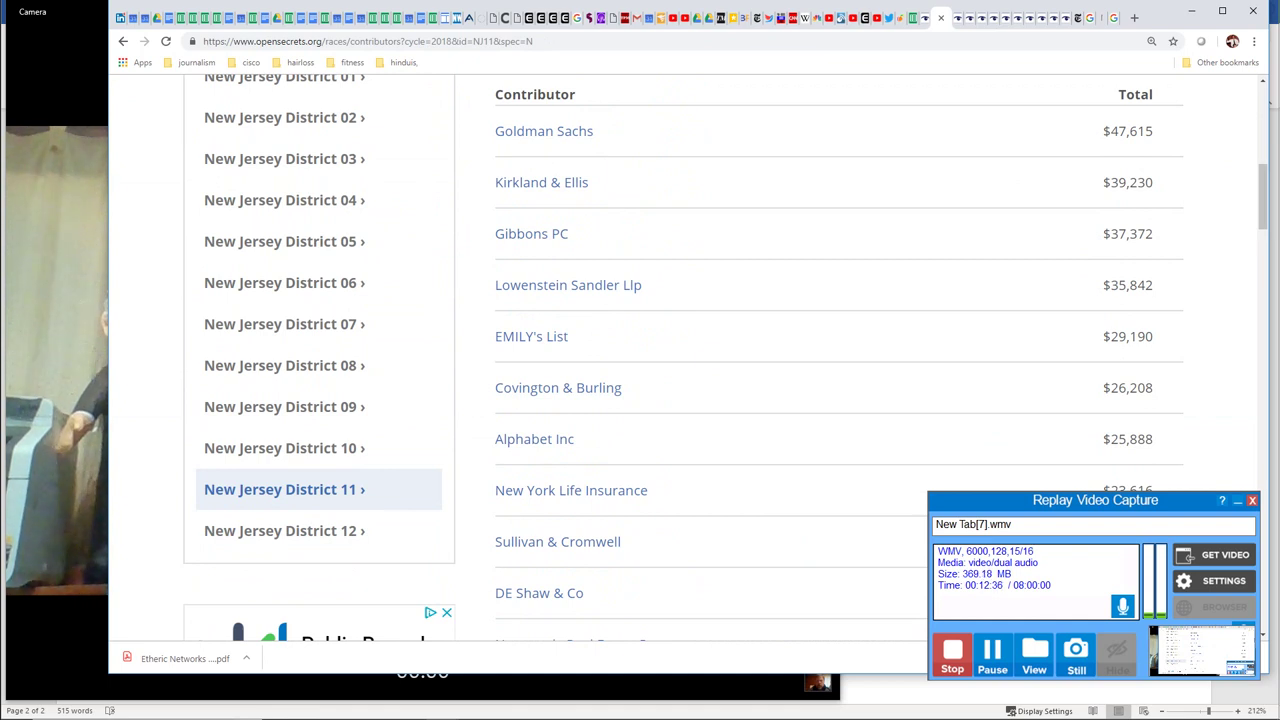
scroll(640, 370, down, 2)
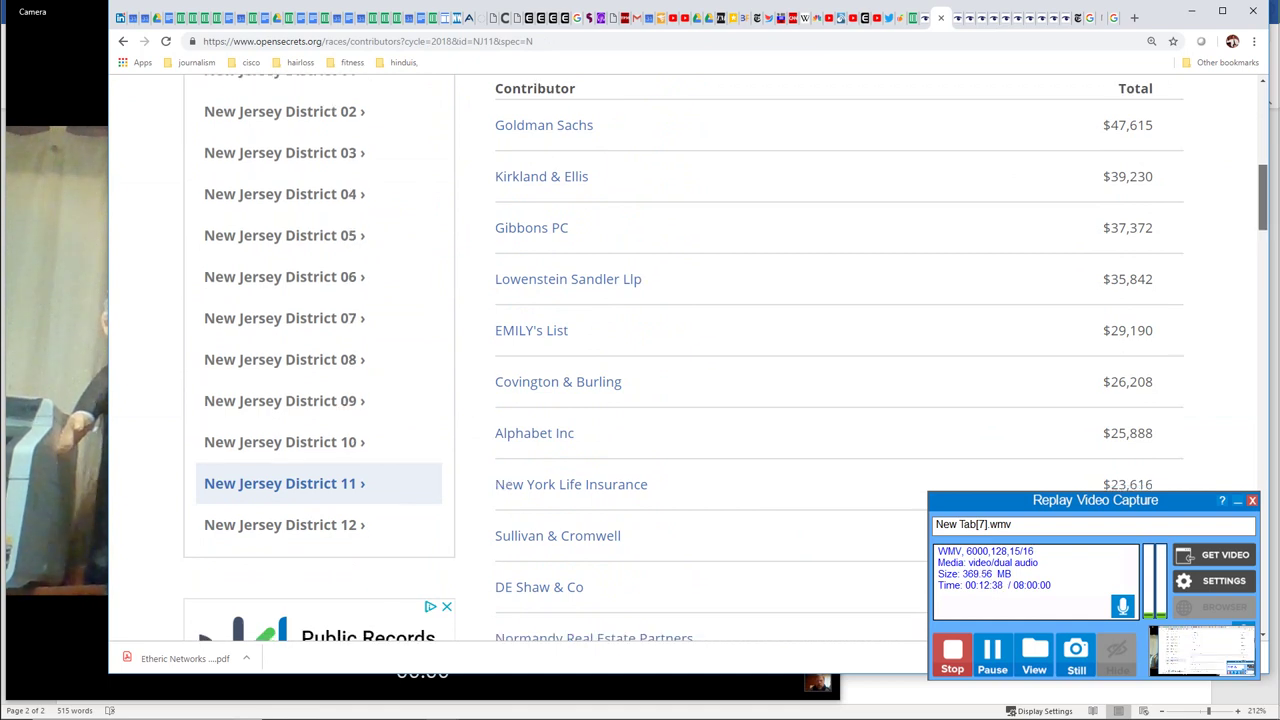
scroll(725, 373, down, 5)
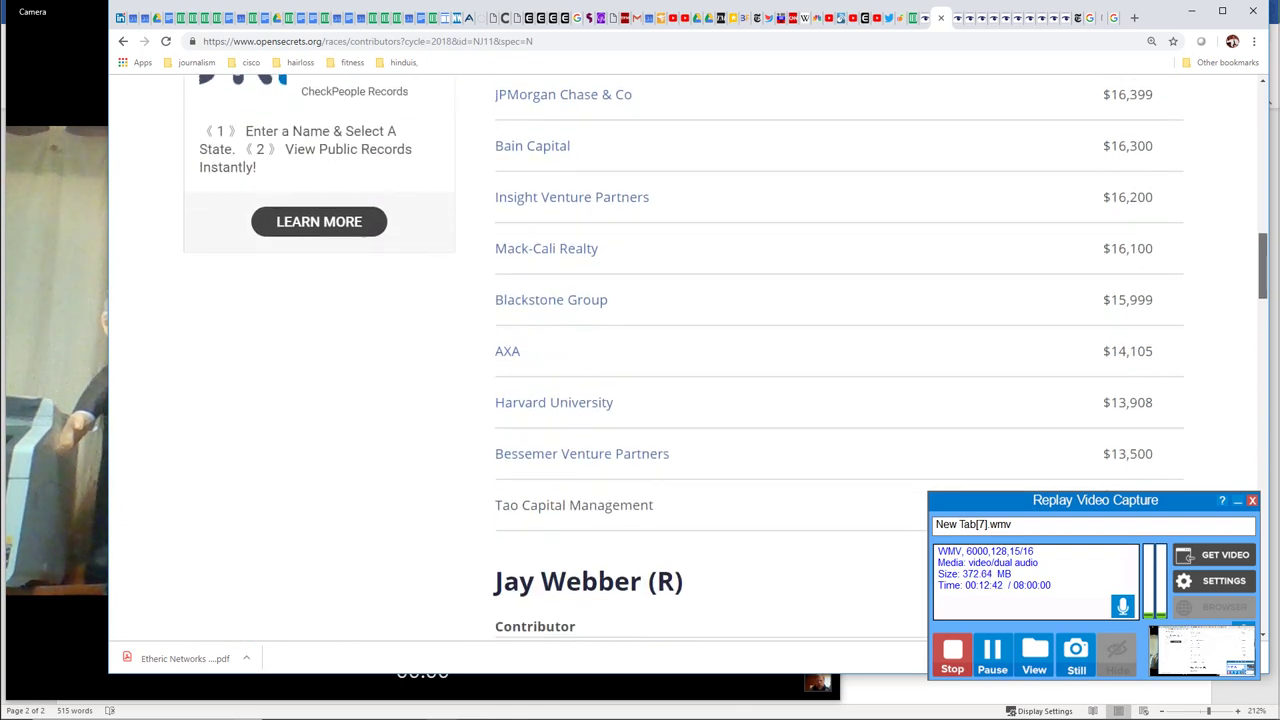
scroll(683, 355, down, 1)
scroll(683, 355, down, 1)
scroll(683, 355, up, 7)
scroll(683, 355, up, 1)
scroll(683, 355, down, 2)
scroll(683, 355, up, 6)
scroll(683, 355, down, 1)
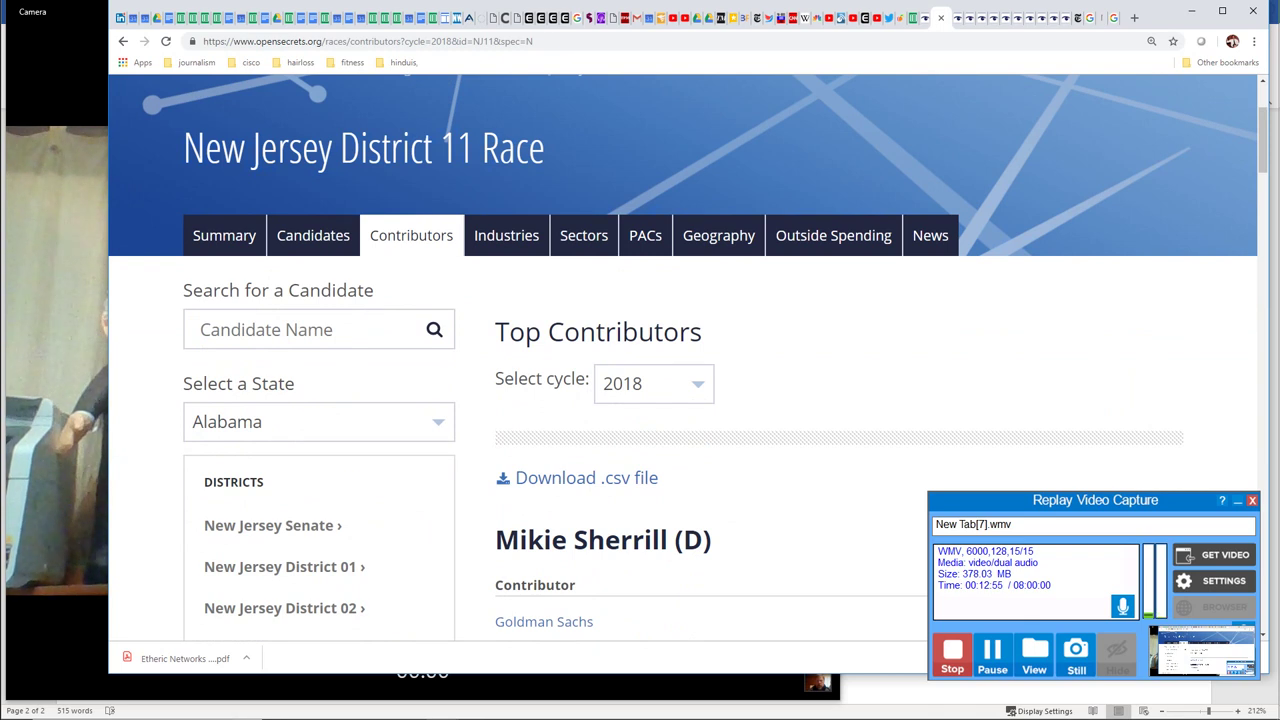
Step: Switch back to the congress spreadsheet and go through the NatSec Democrats candidates to the end of the list
click(992, 655)
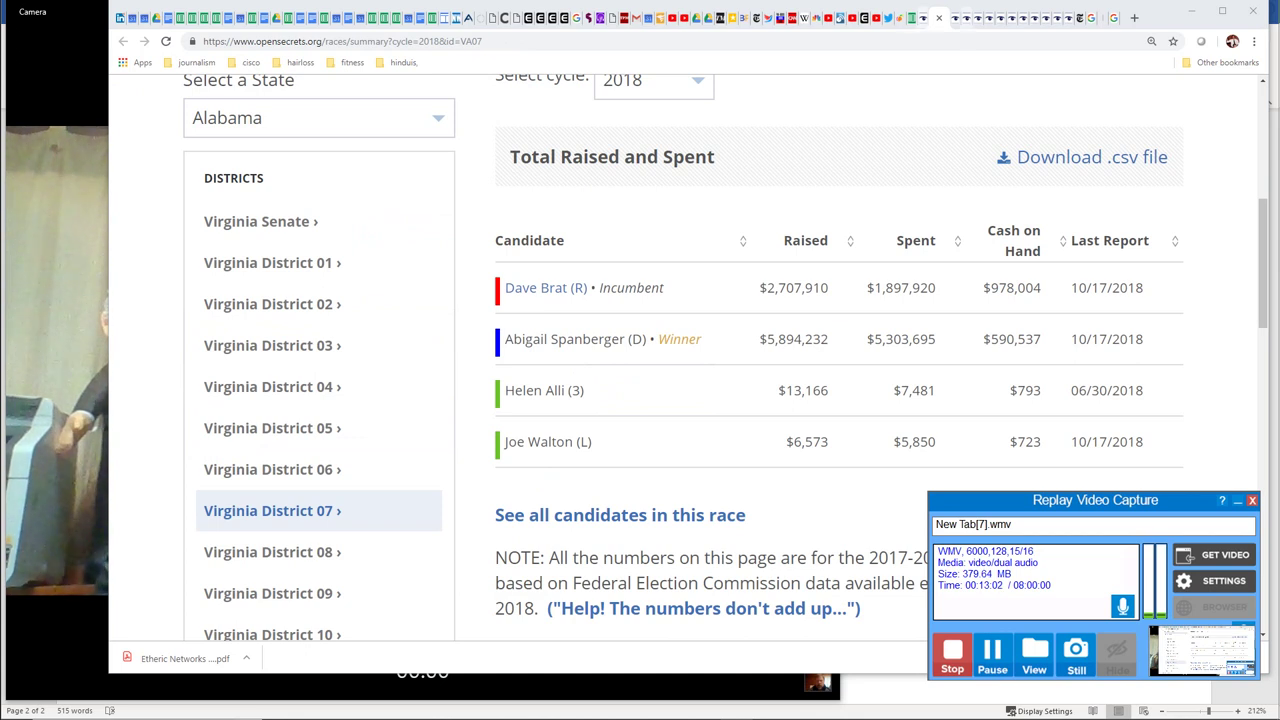
click(911, 18)
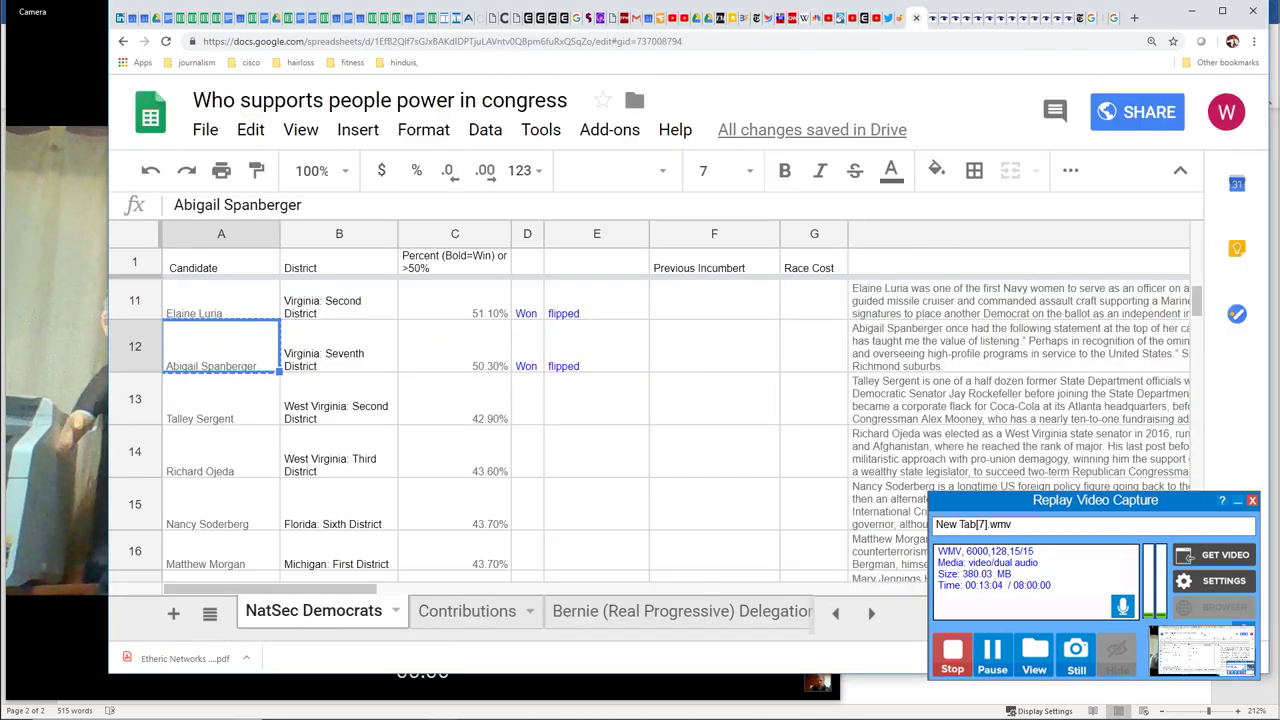
click(527, 451)
click(527, 503)
key(Down)
key(Down)
key(Down)
key(Down)
key(Down)
key(Down)
key(Down)
key(Down)
key(Down)
key(Down)
key(Down)
key(Down)
key(Down)
key(Down)
key(Down)
key(Down)
key(Down)
key(Down)
key(Down)
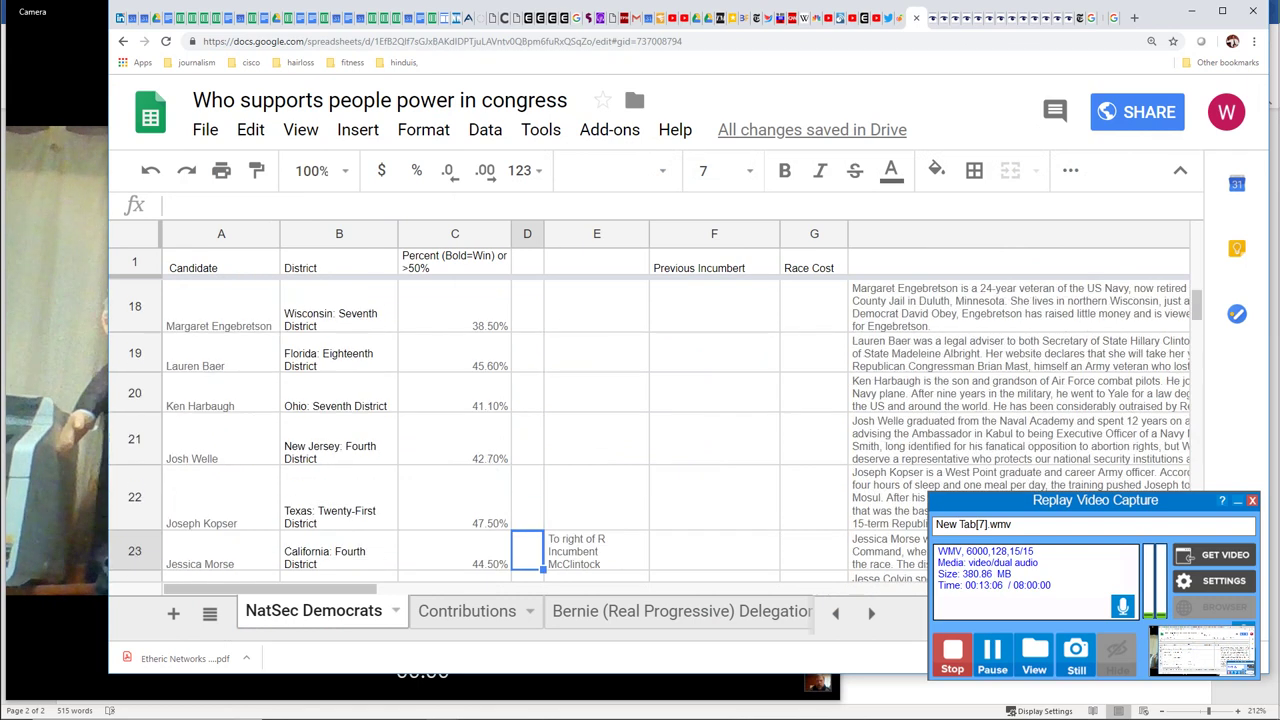
key(Down)
key(Down)
key(Down)
key(Down)
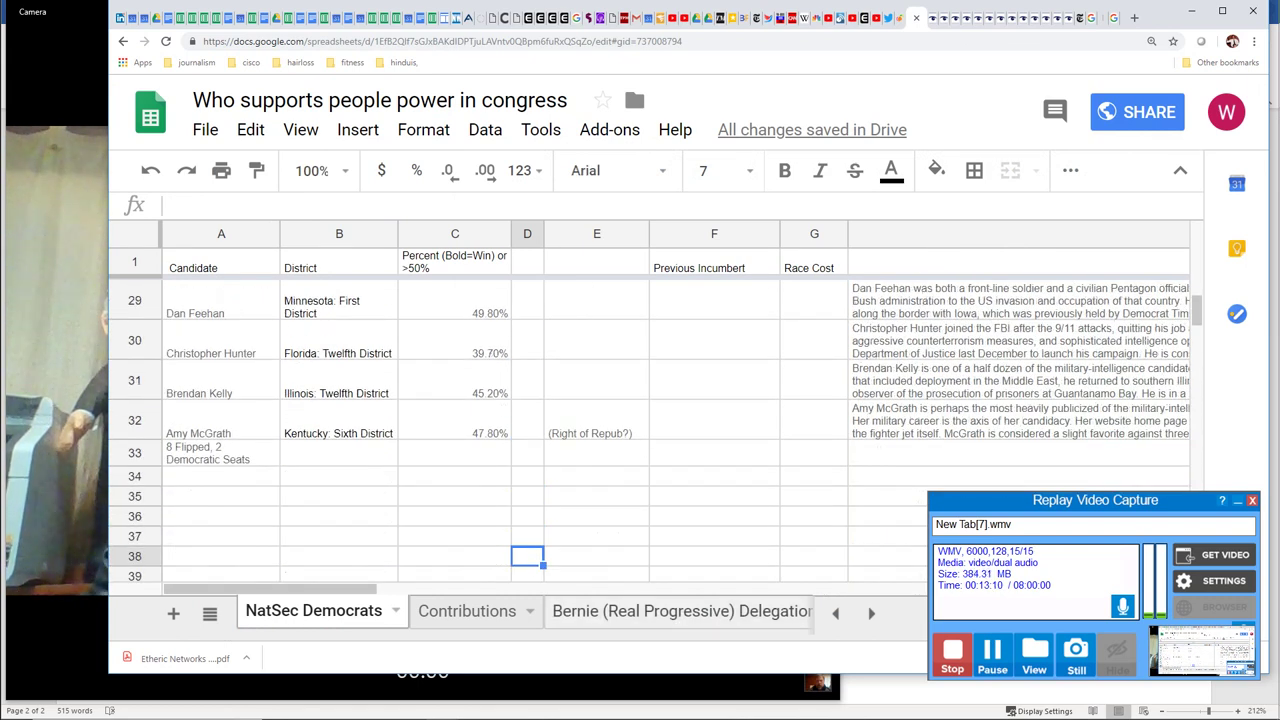
Step: Open the Contributions sheet and go down through the candidates' fundraising figures to Debra Haaland's row
click(467, 611)
click(339, 499)
key(Down)
key(Down)
key(Down)
key(Down)
key(Down)
key(Down)
key(Down)
key(Down)
key(Down)
key(Down)
key(Down)
key(Down)
key(Down)
key(Down)
key(Down)
key(Down)
key(Down)
key(Down)
key(Down)
key(Down)
key(Down)
key(Down)
key(Down)
key(Down)
key(Down)
key(Down)
key(Down)
key(Down)
key(Down)
key(Down)
key(Down)
key(Down)
key(Down)
key(Down)
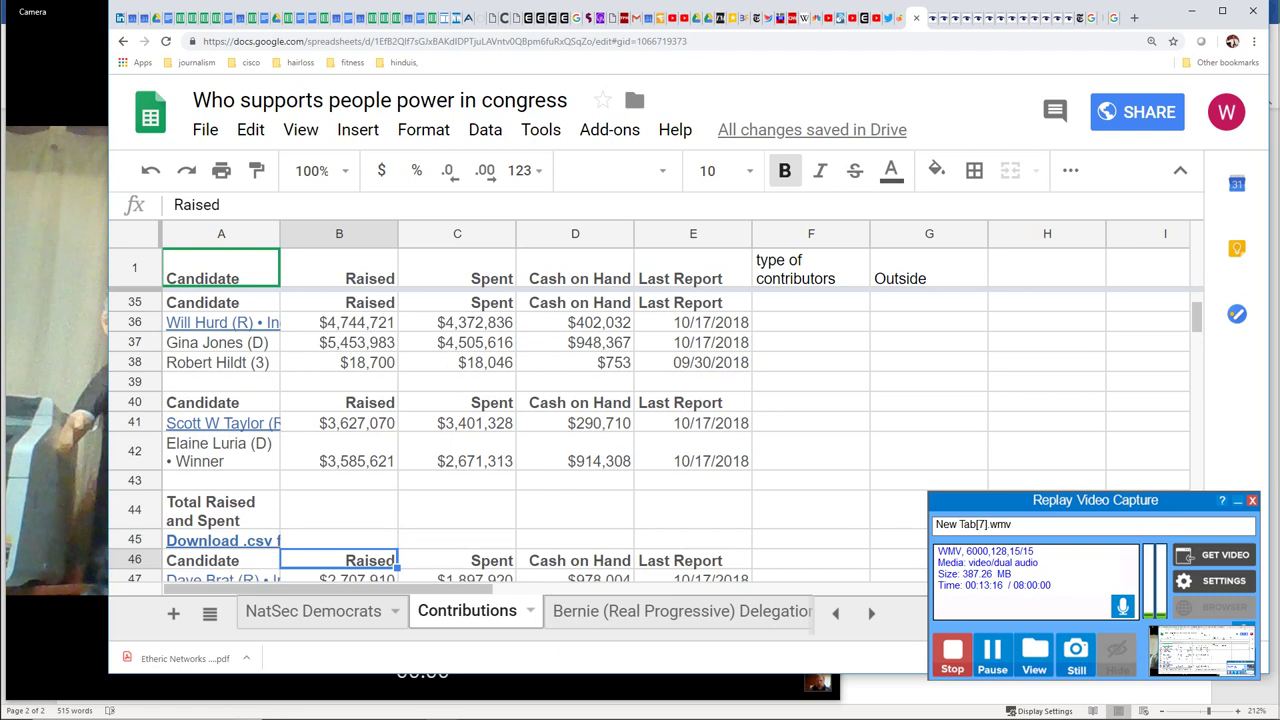
key(Down)
key(Down)
key(Down)
key(Down)
key(Down)
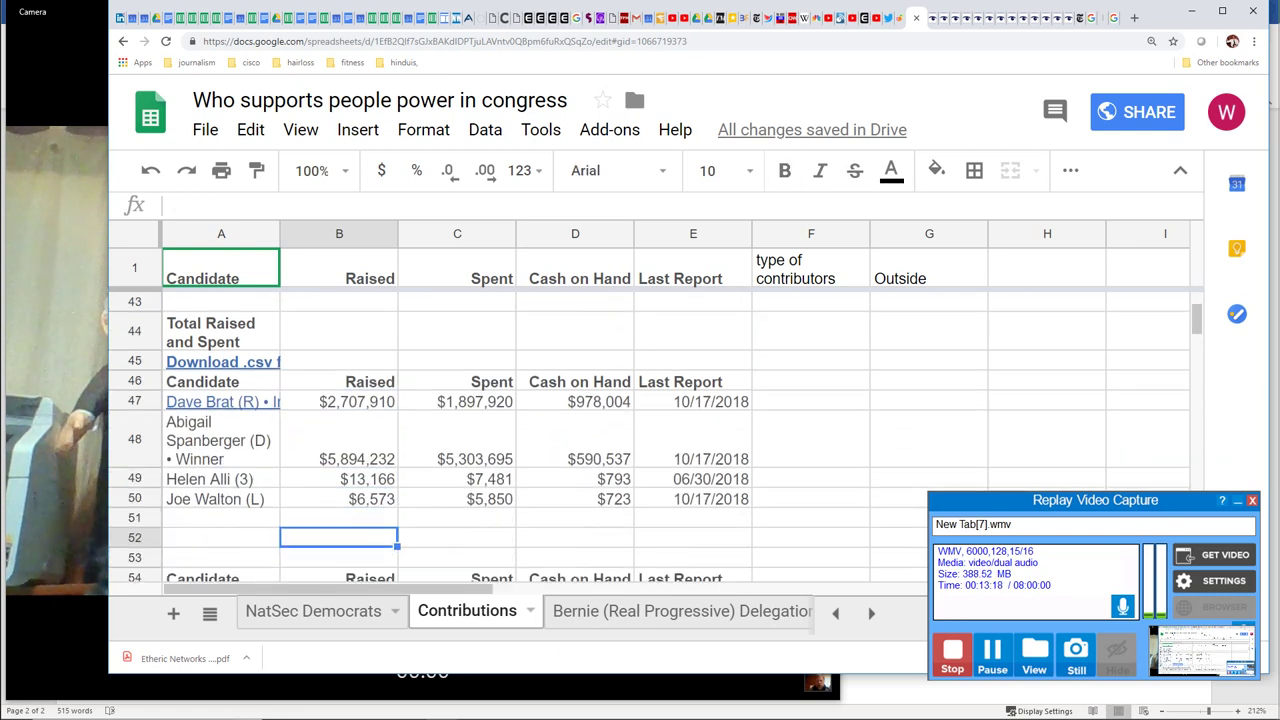
key(Down)
key(Down)
key(Down)
key(Down)
key(Down)
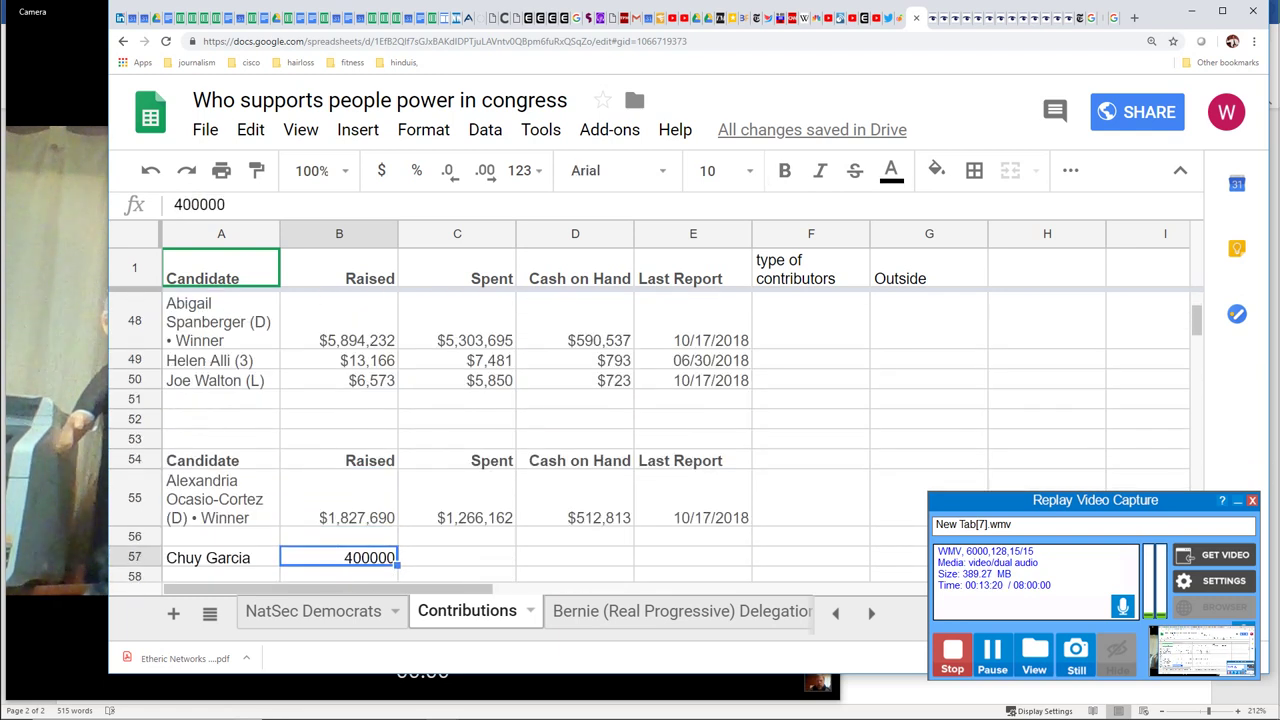
key(Down)
key(Down)
key(Up)
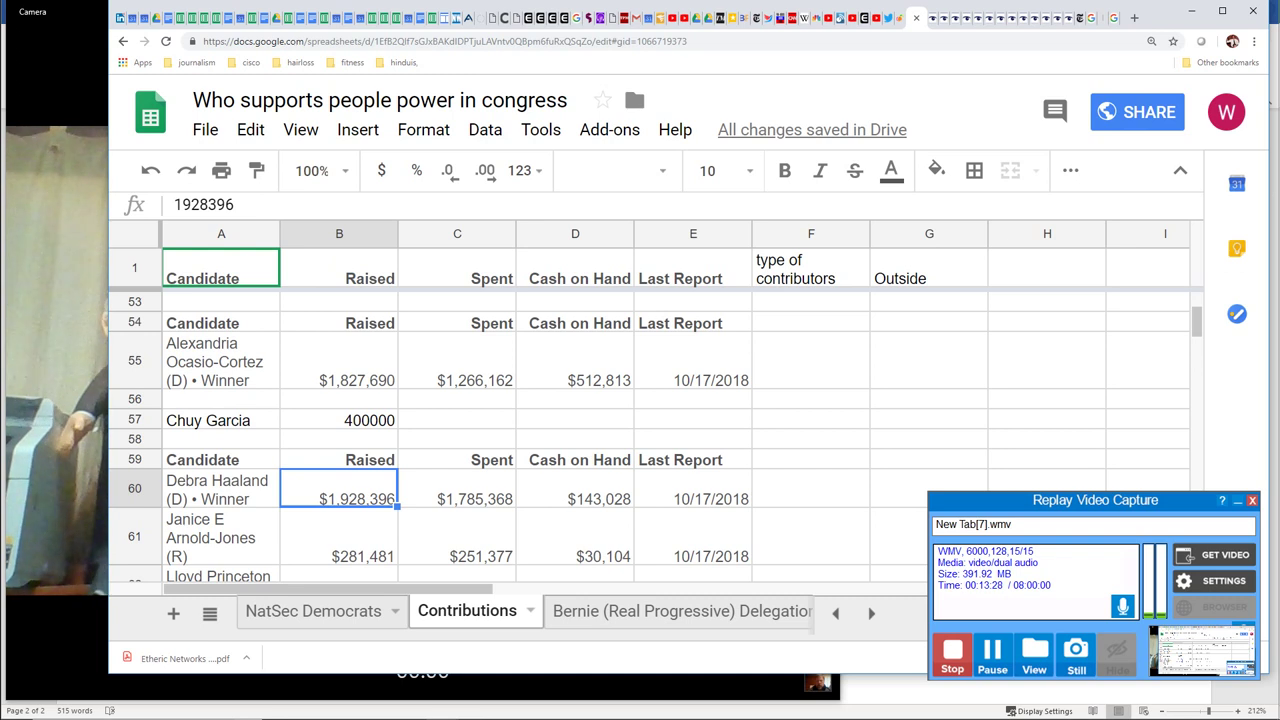
Step: Copy Debra Haaland's candidate entry and paste it into the site search on the OpenSecrets Michigan District 08 page
click(221, 488)
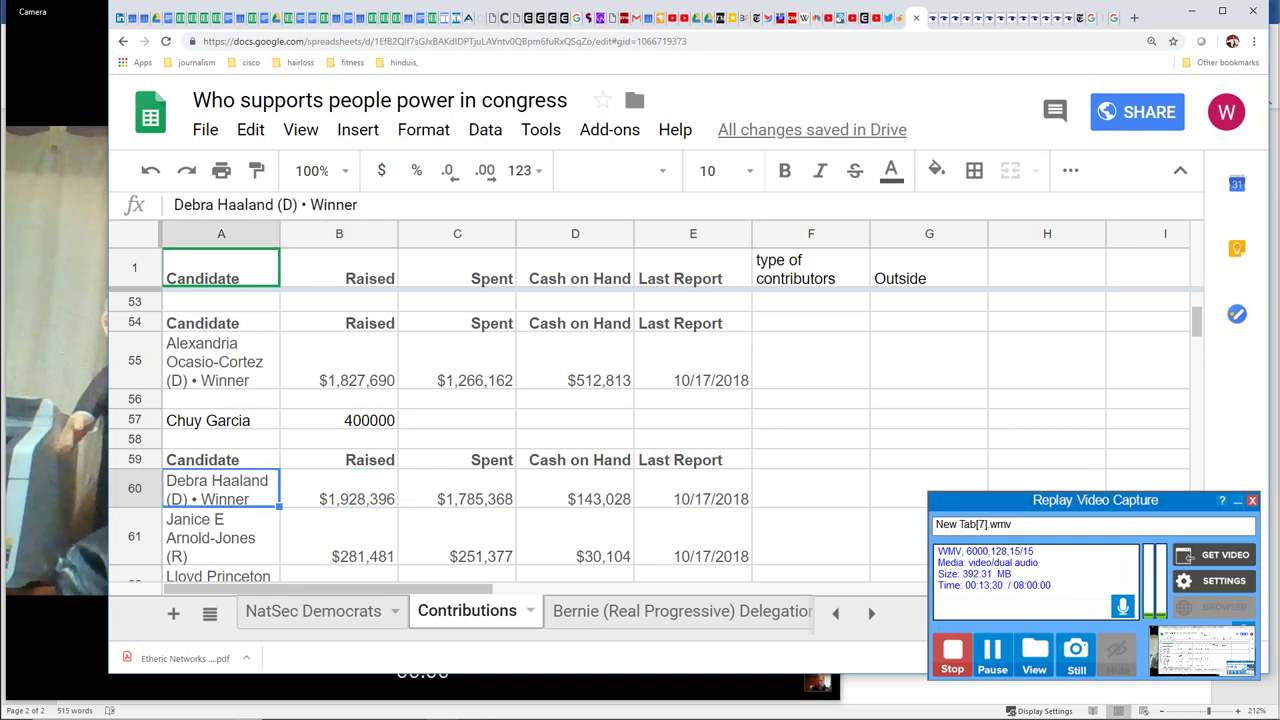
click(221, 536)
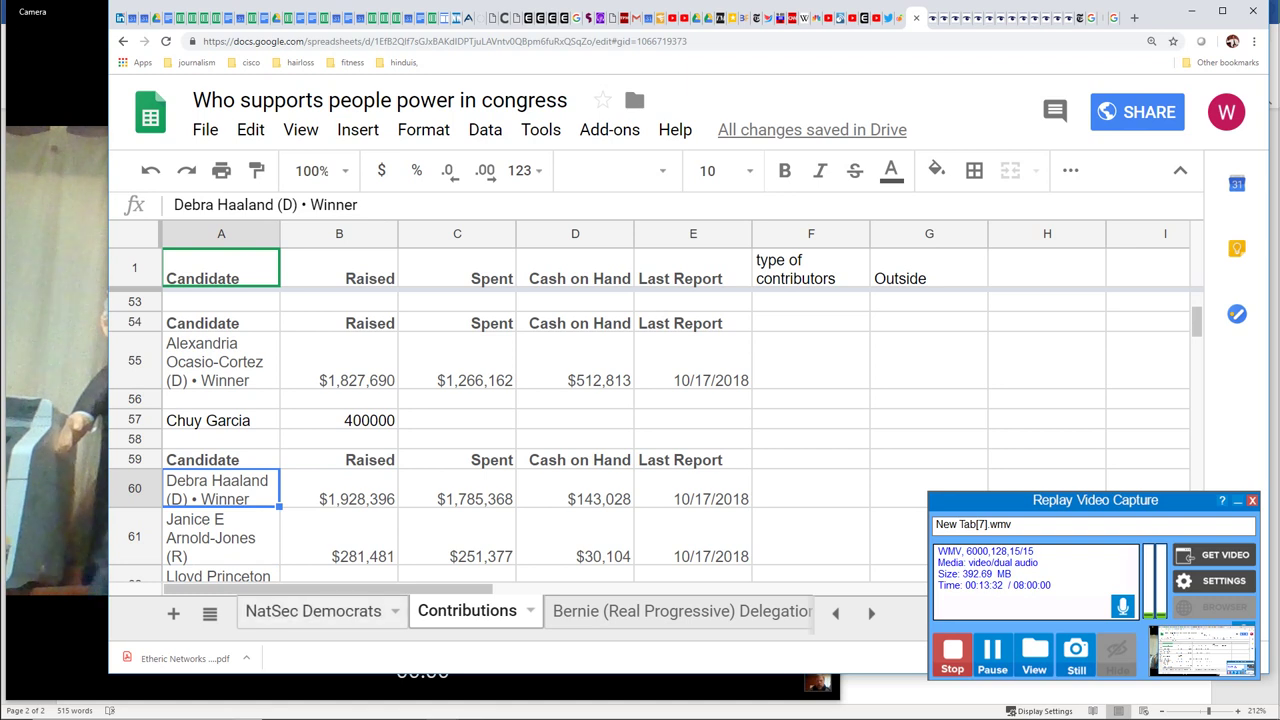
key(ctrl+c)
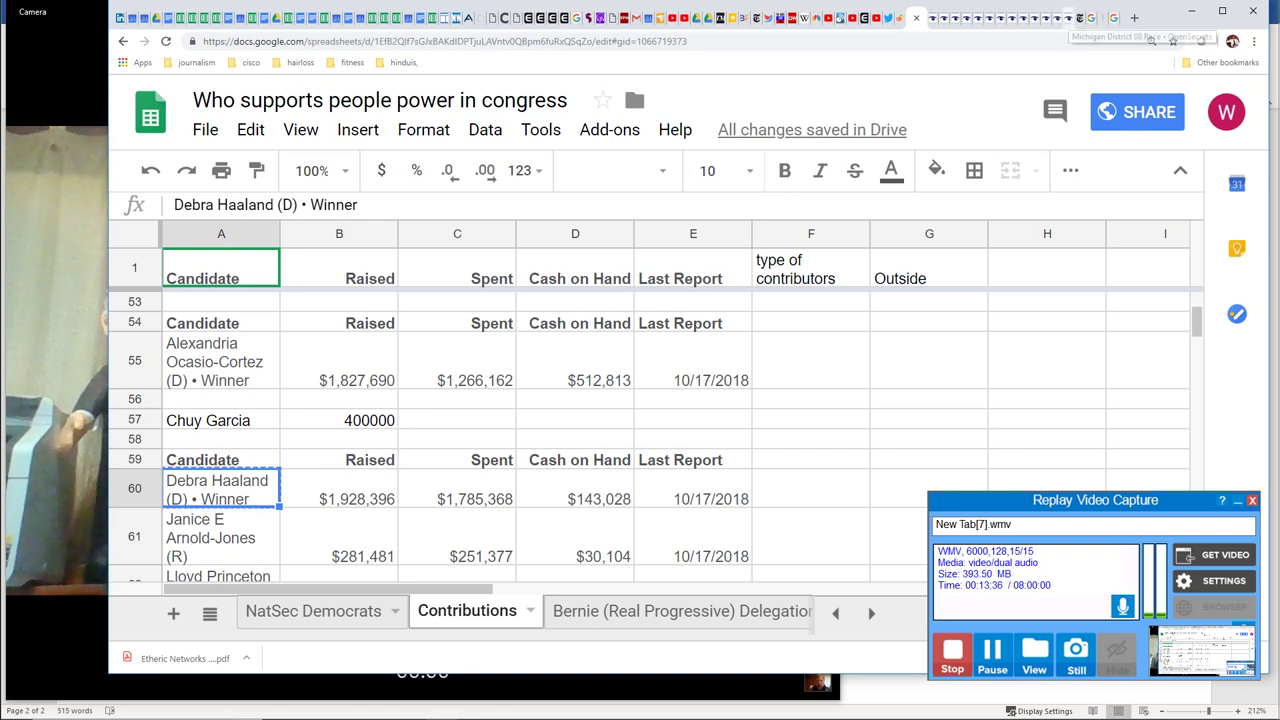
click(1058, 18)
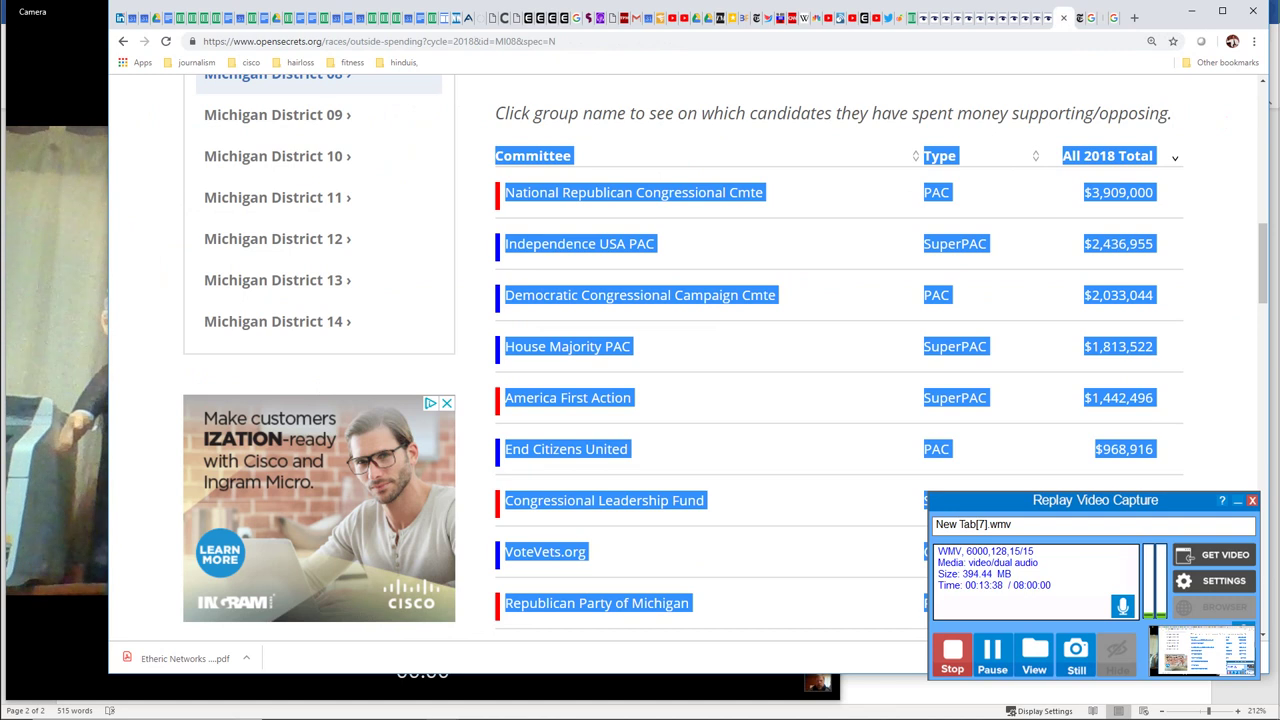
scroll(686, 350, up, 8)
click(820, 191)
key(ctrl+v)
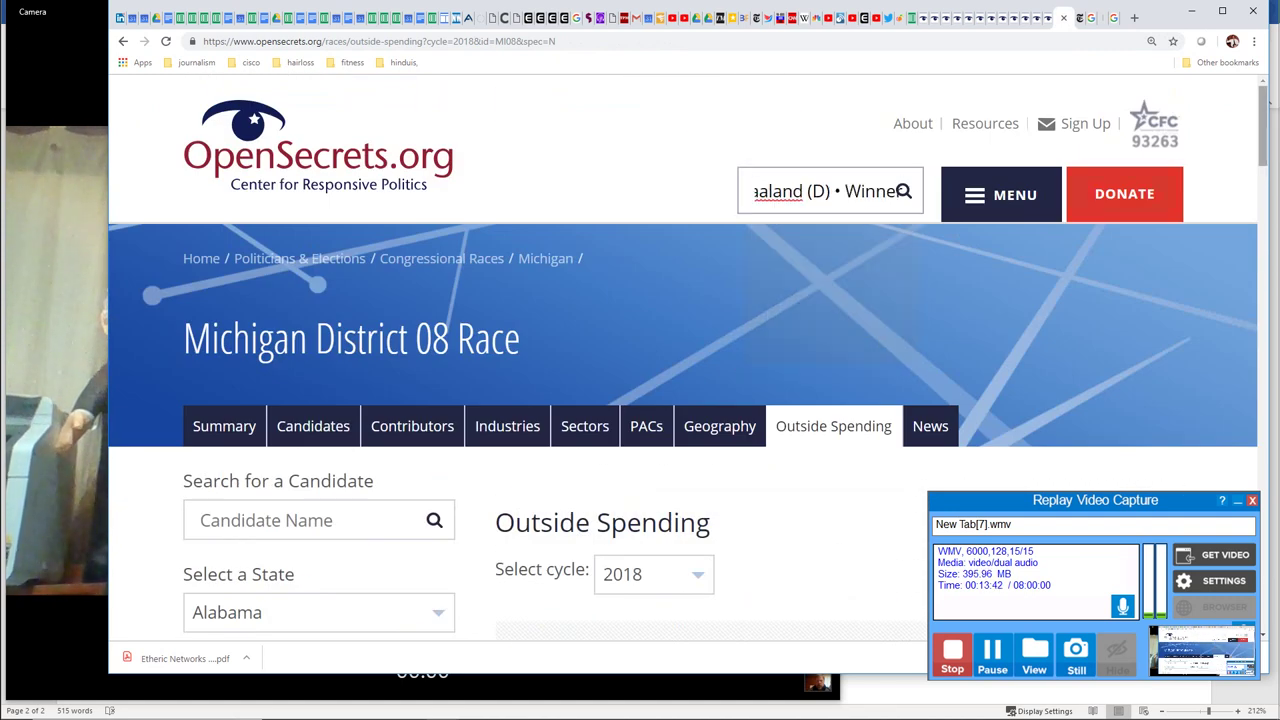
Step: Review the Michigan District 08 outside spending groups and the supported and opposed amounts for each candidate
scroll(688, 360, down, 4)
scroll(688, 360, down, 6)
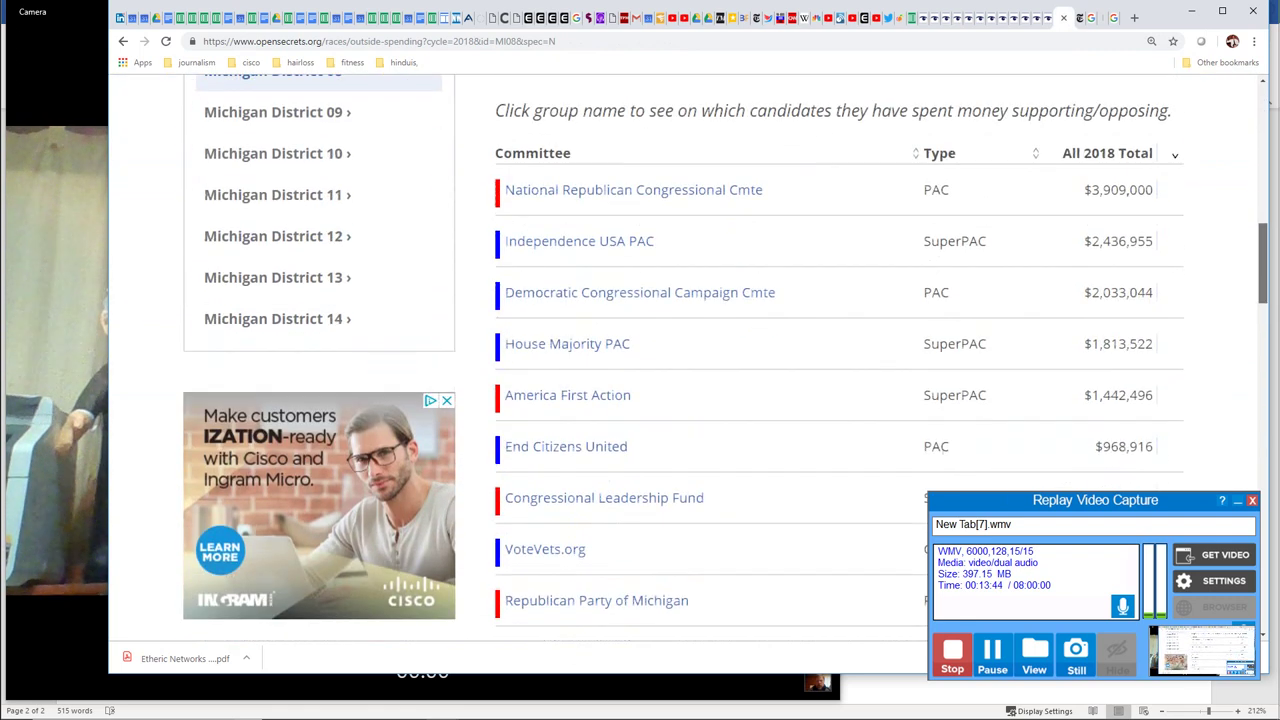
scroll(688, 360, up, 7)
scroll(688, 360, down, 2)
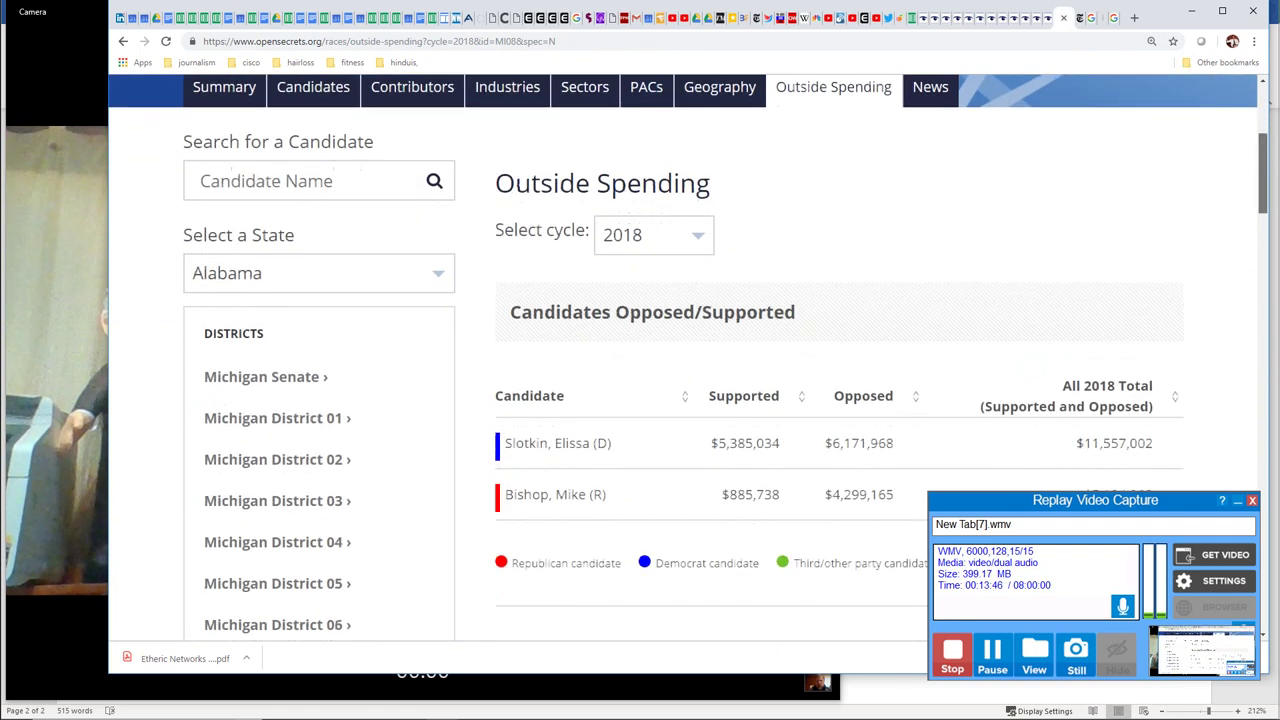
Step: Recheck the Michigan District 08 list of outside groups spending in the race, then return to the start of the page
scroll(688, 373, down, 5)
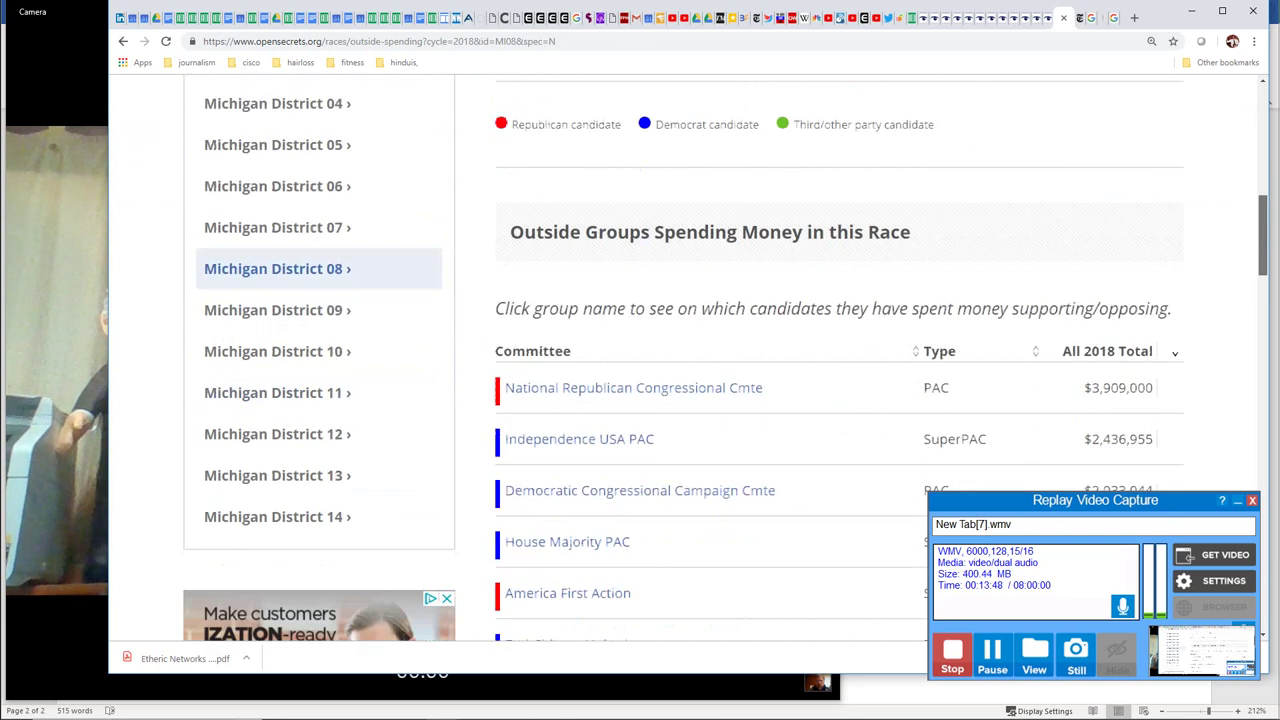
scroll(688, 373, up, 4)
scroll(688, 373, down, 4)
scroll(688, 373, up, 5)
scroll(688, 373, up, 3)
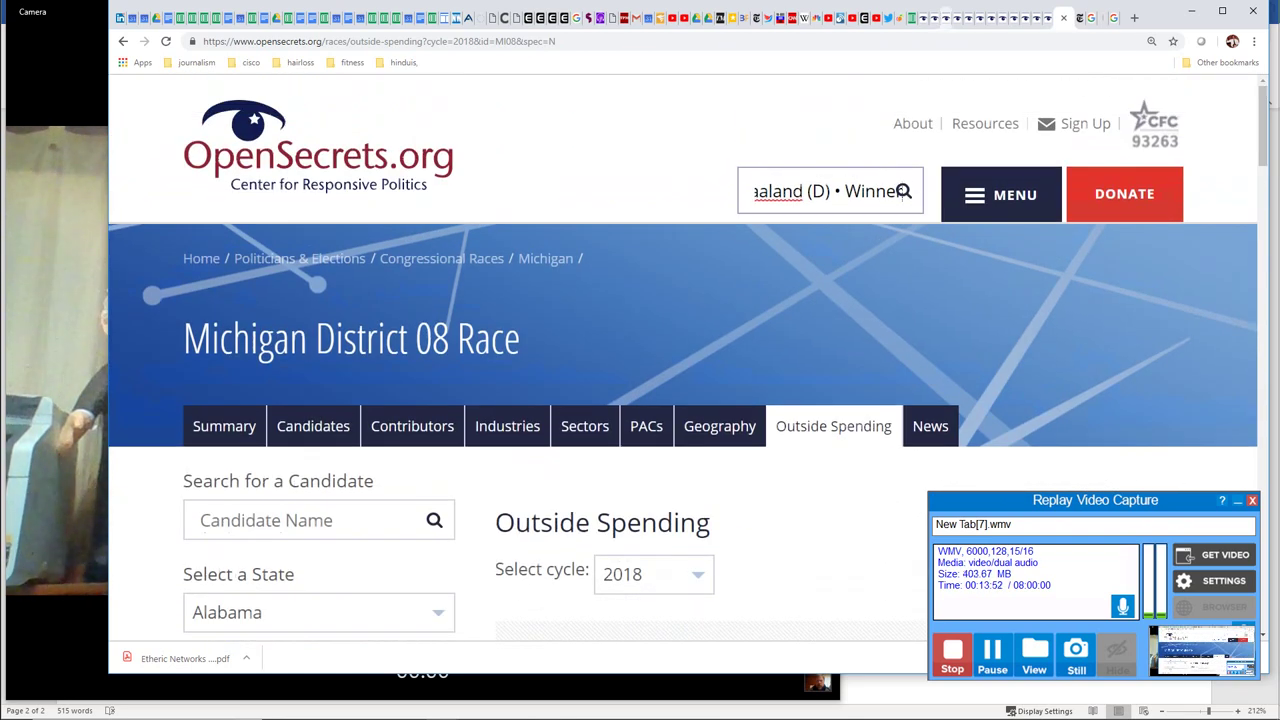
Step: Switch to the already open Virginia District 07 race page and open its 2018 Outside Spending data
click(922, 18)
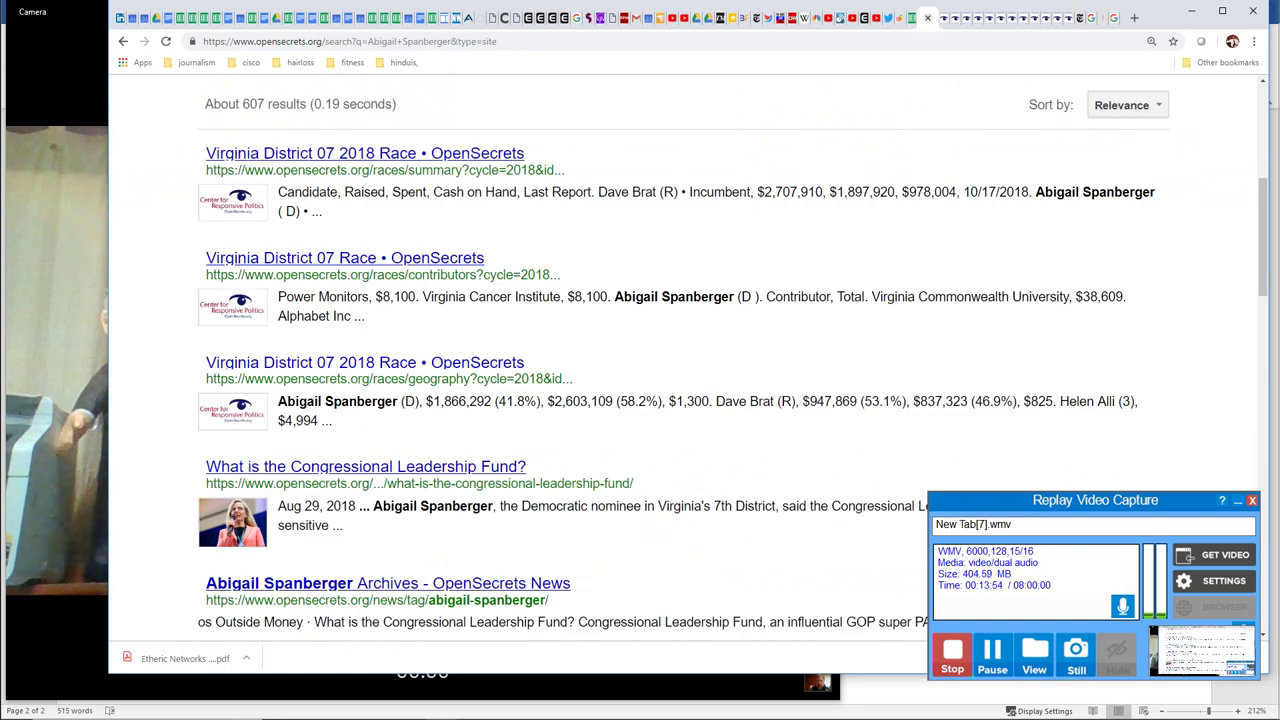
click(942, 17)
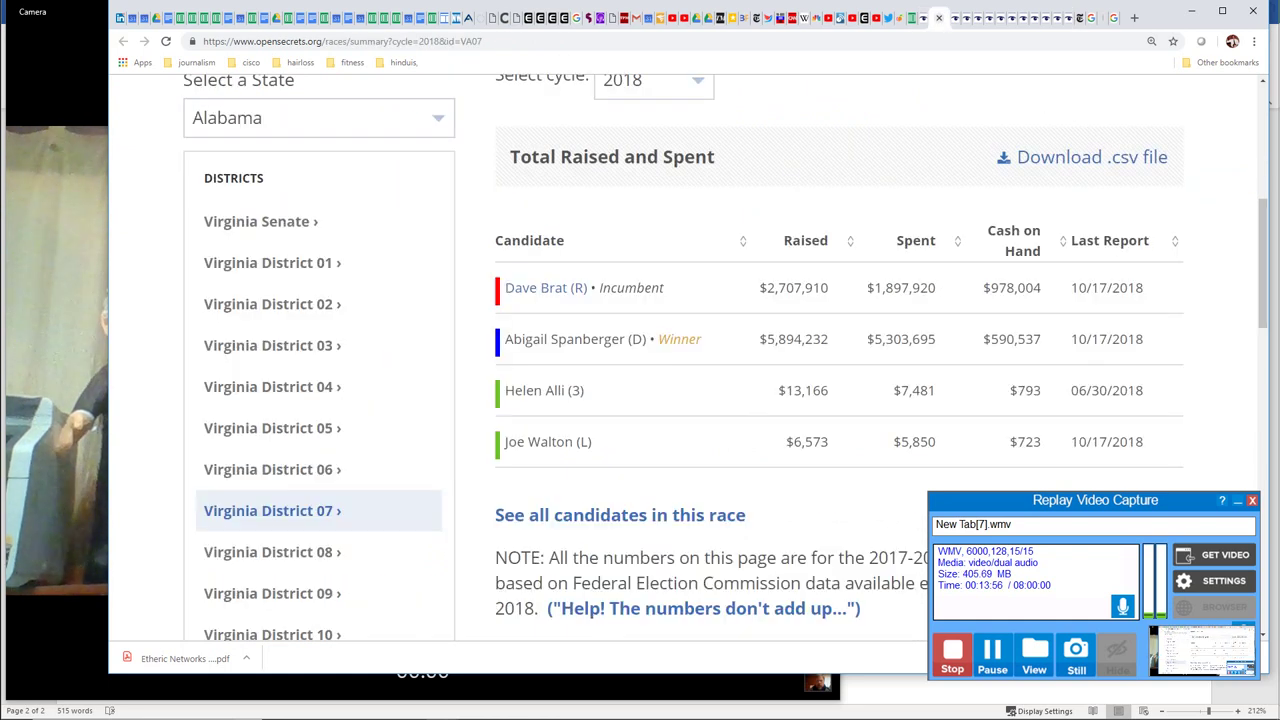
drag(1263, 263, 1263, 219)
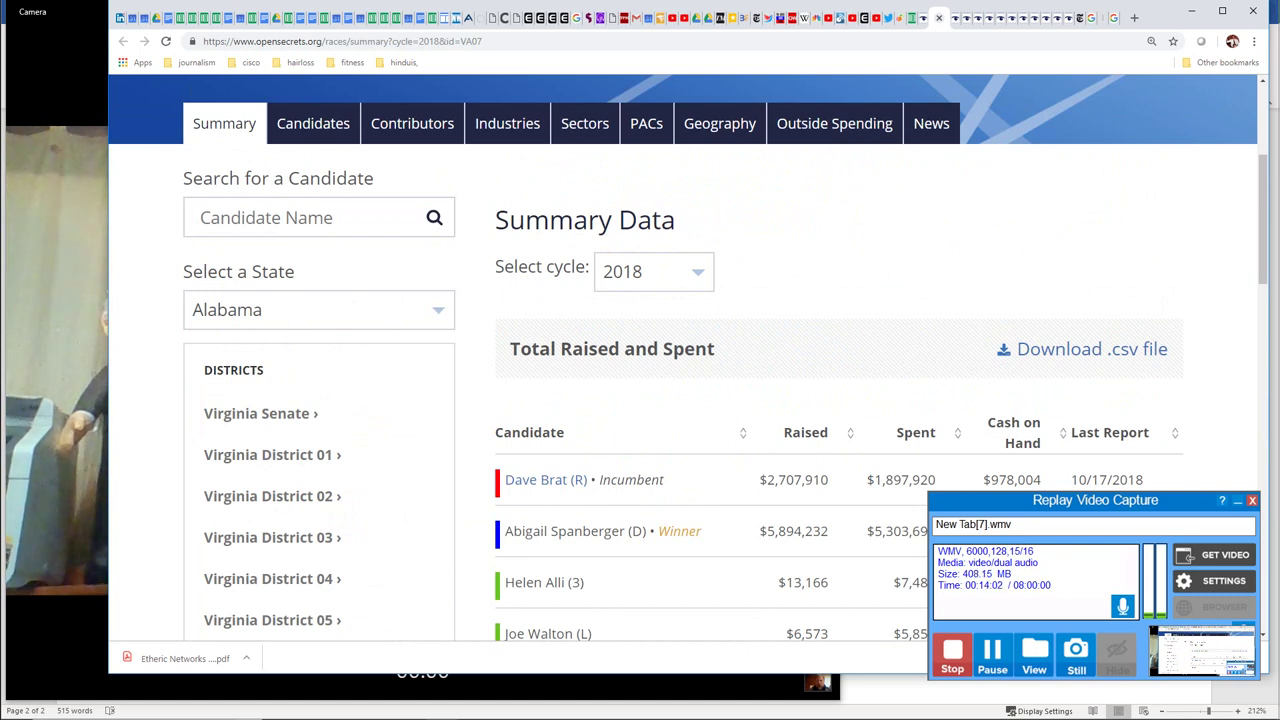
click(834, 123)
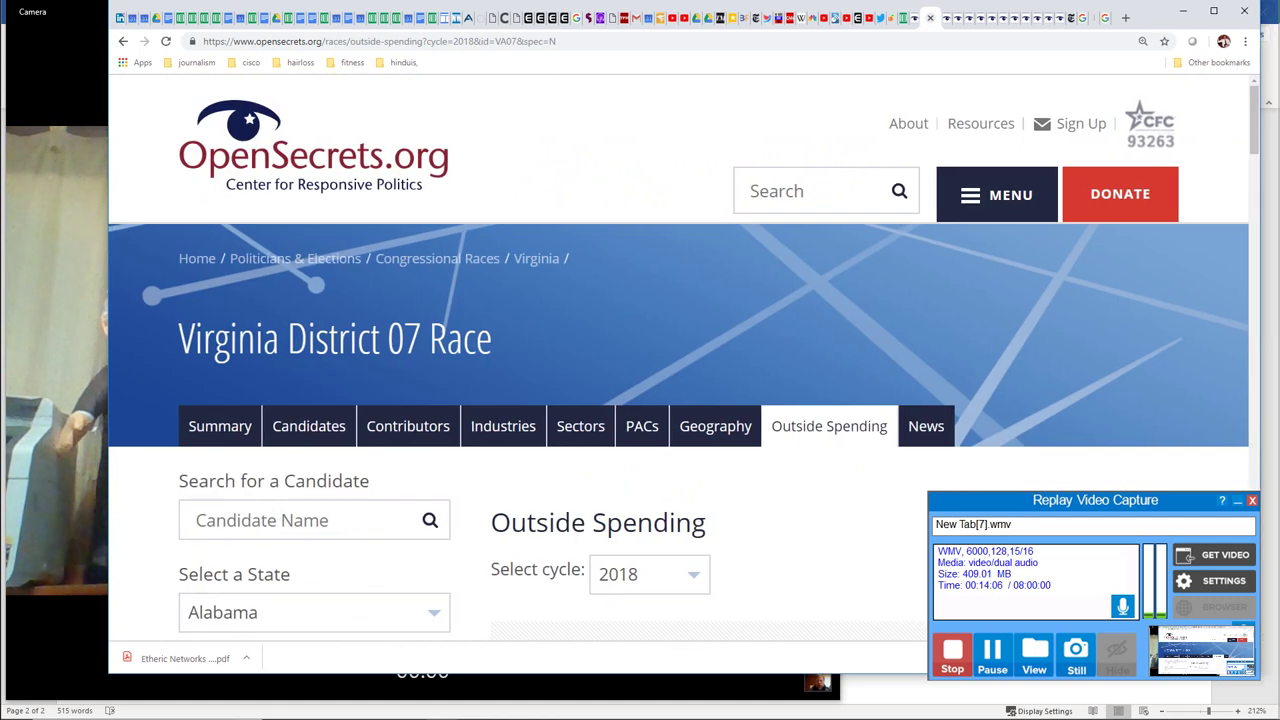
Step: Sort the outside groups spending money in the Virginia District 07 race by All 2018 Total, largest first
scroll(684, 357, down, 4)
scroll(684, 371, down, 2)
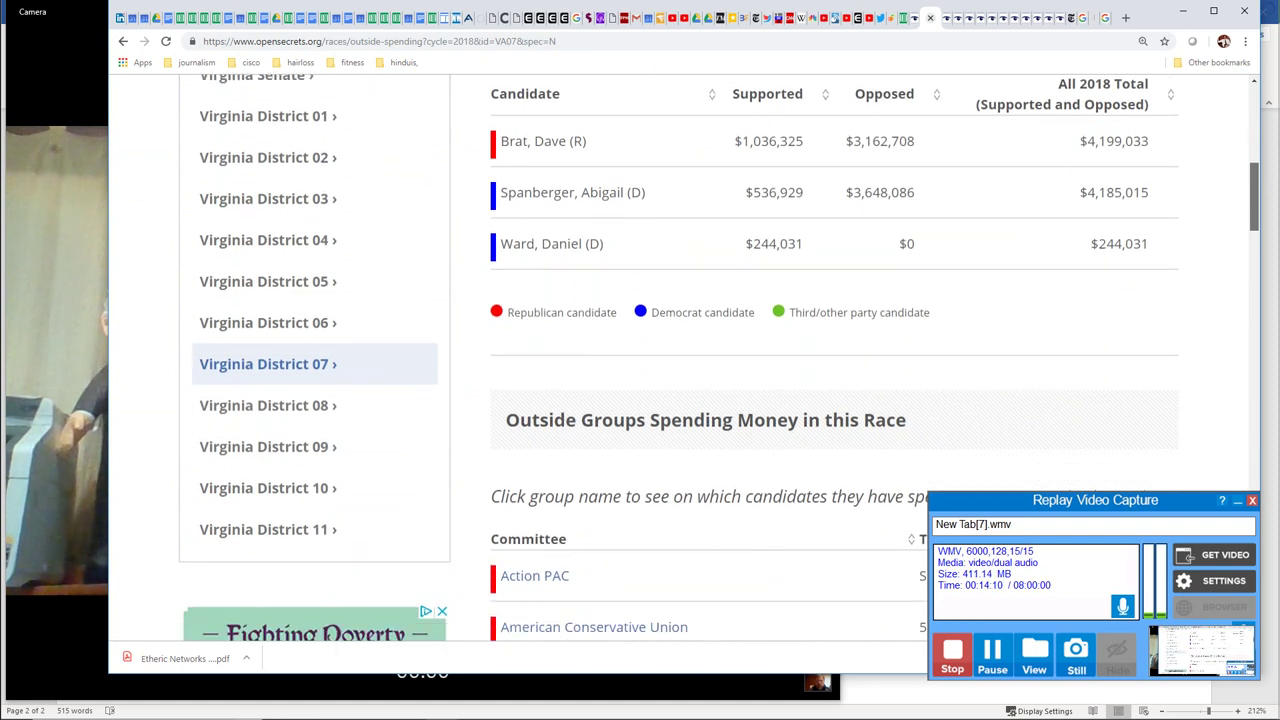
scroll(684, 371, down, 3)
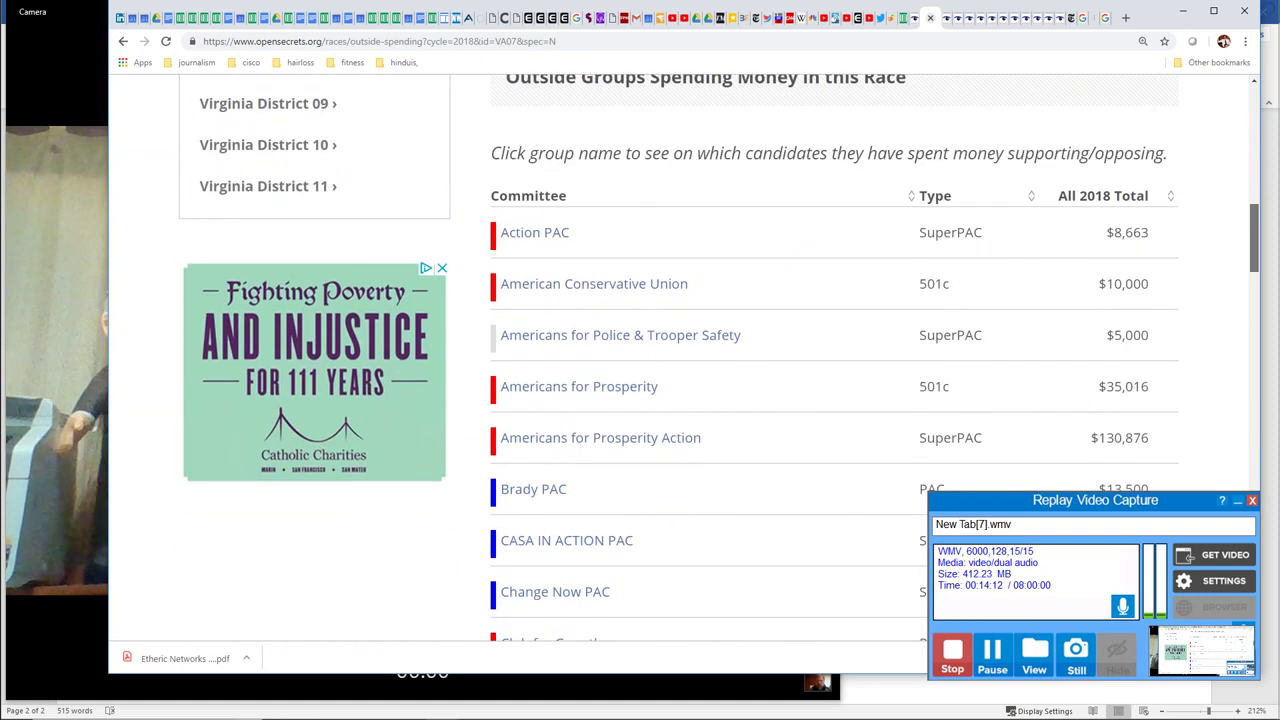
click(1108, 196)
click(1108, 196)
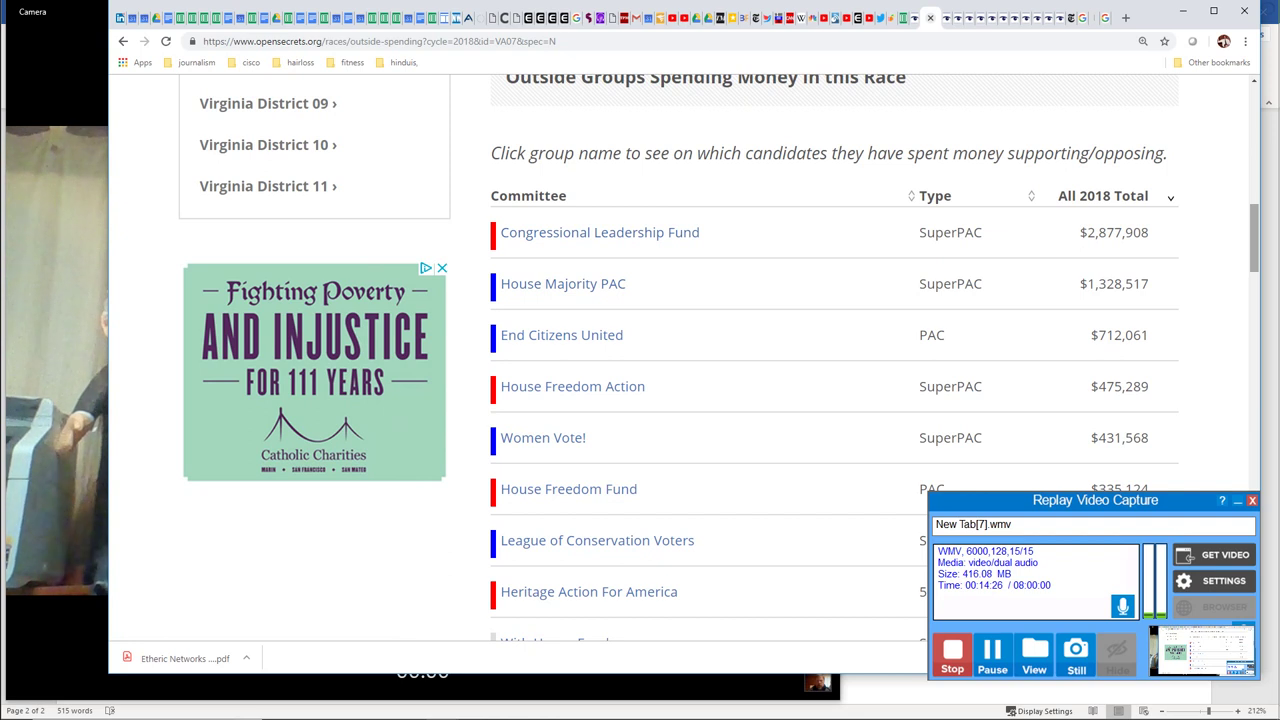
Step: Review the largest outside spending groups in Virginia District 07 alongside the supported and opposed amounts per candidate
scroll(680, 360, up, 6)
scroll(680, 360, down, 7)
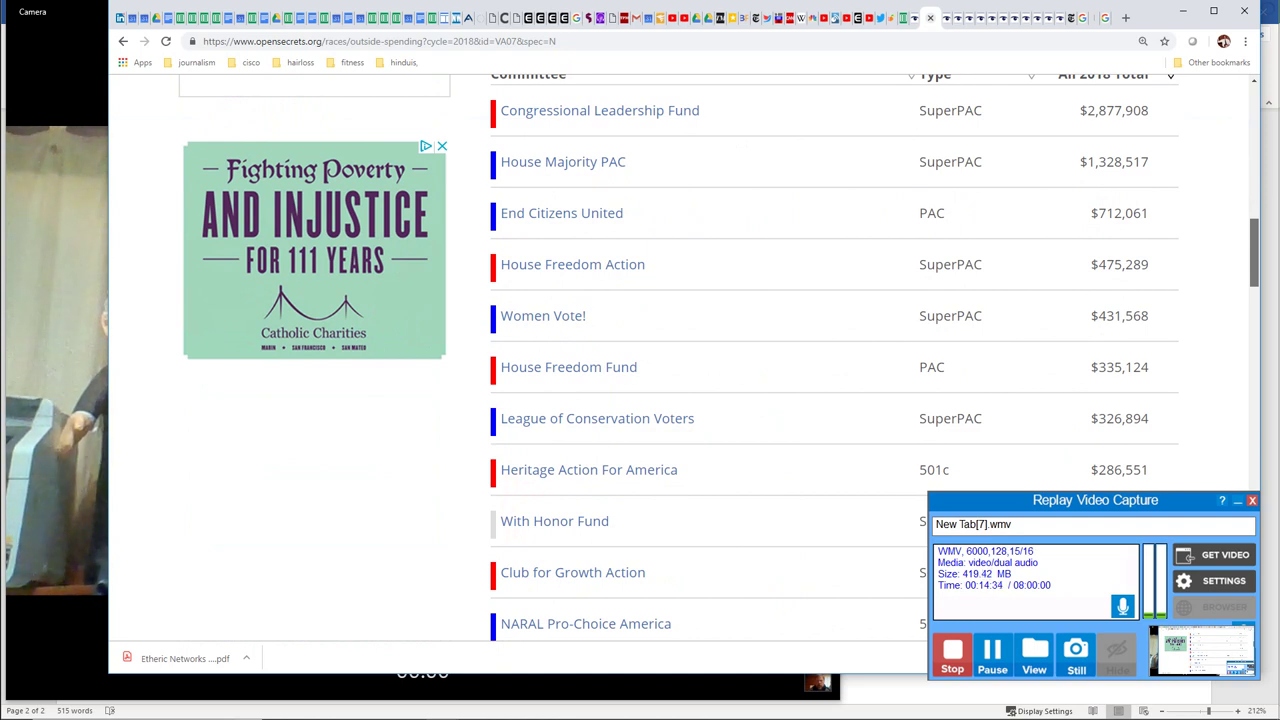
scroll(680, 360, down, 1)
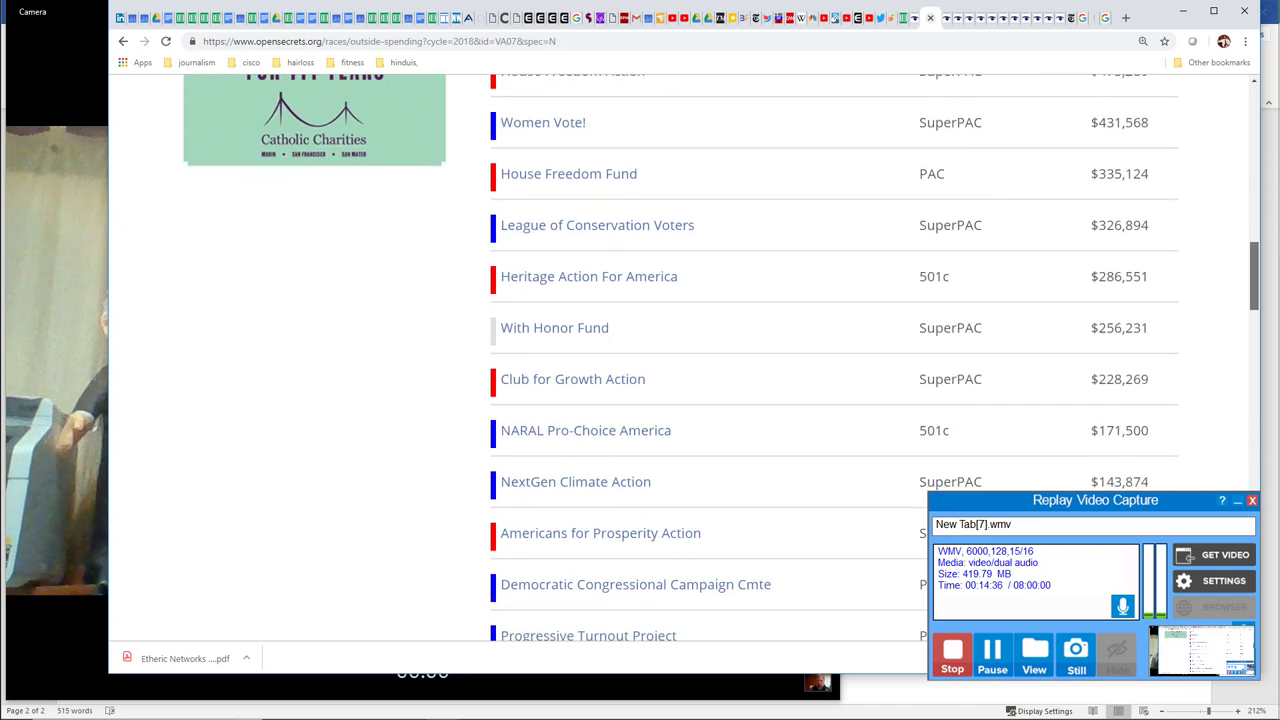
scroll(680, 360, up, 2)
scroll(680, 360, up, 1)
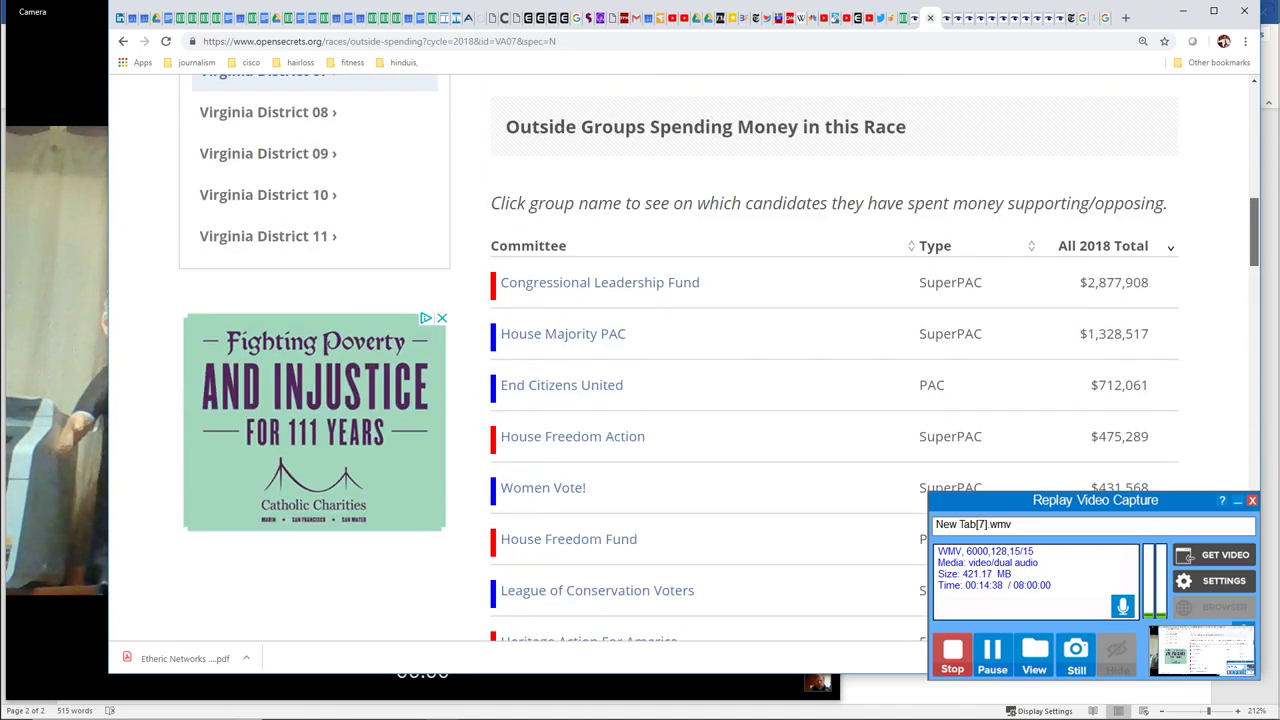